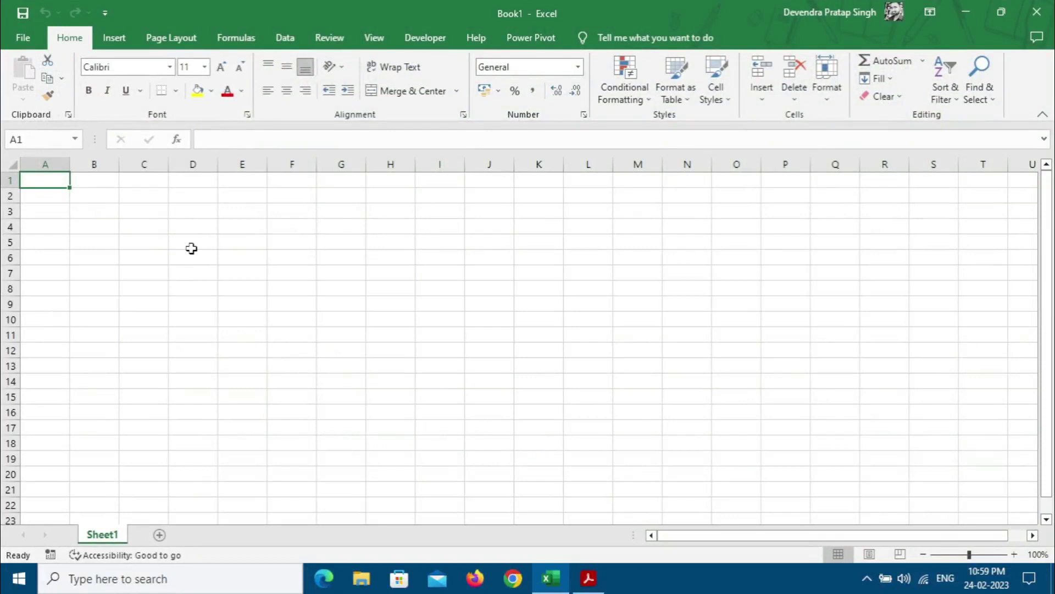
# - Set the font size of cell F7 to 20
pyautogui.click(289, 278)
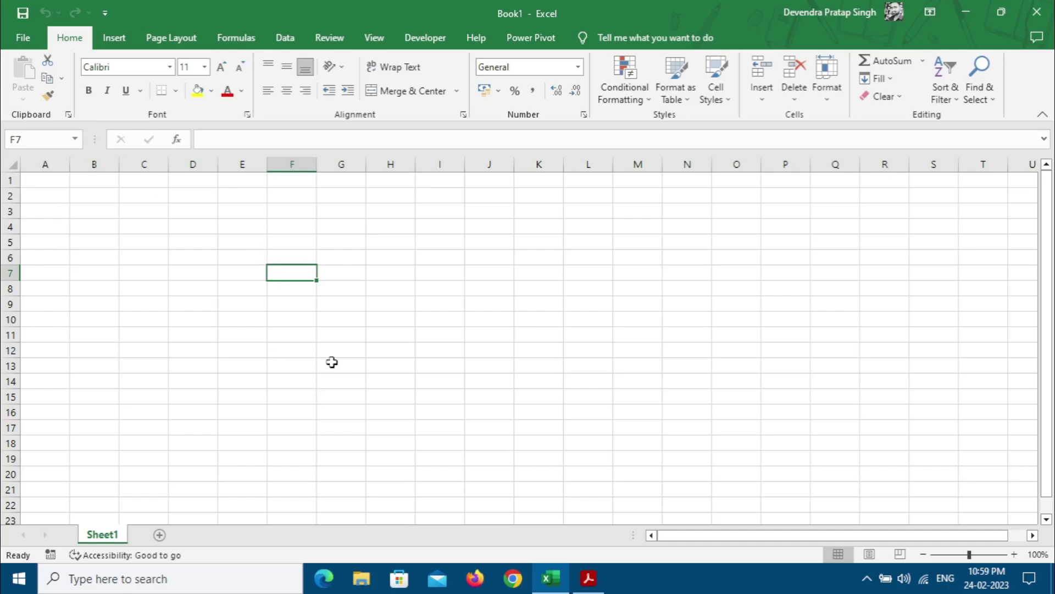
pyautogui.click(205, 67)
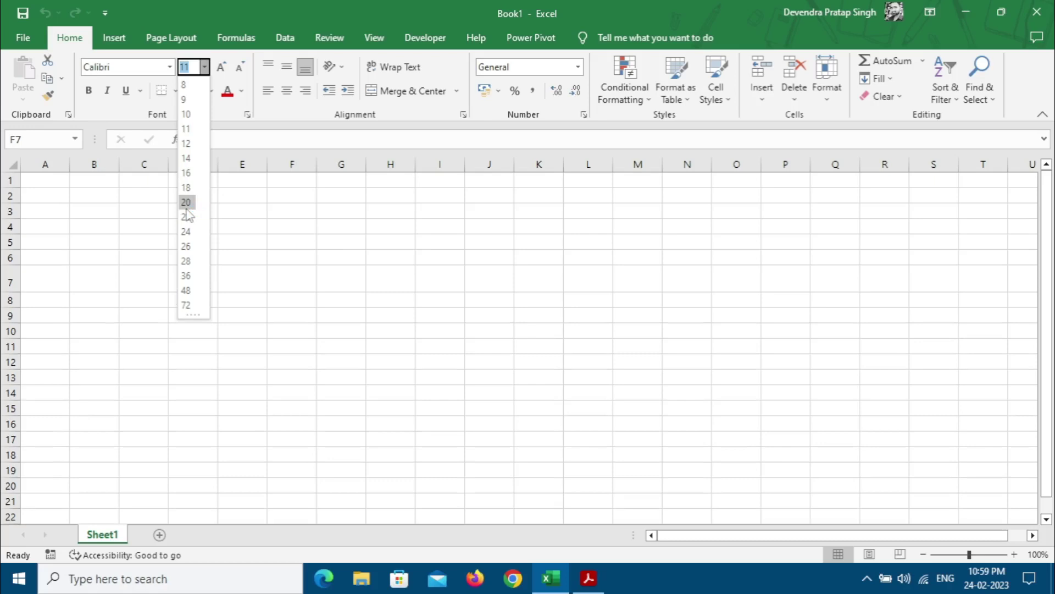
pyautogui.click(275, 281)
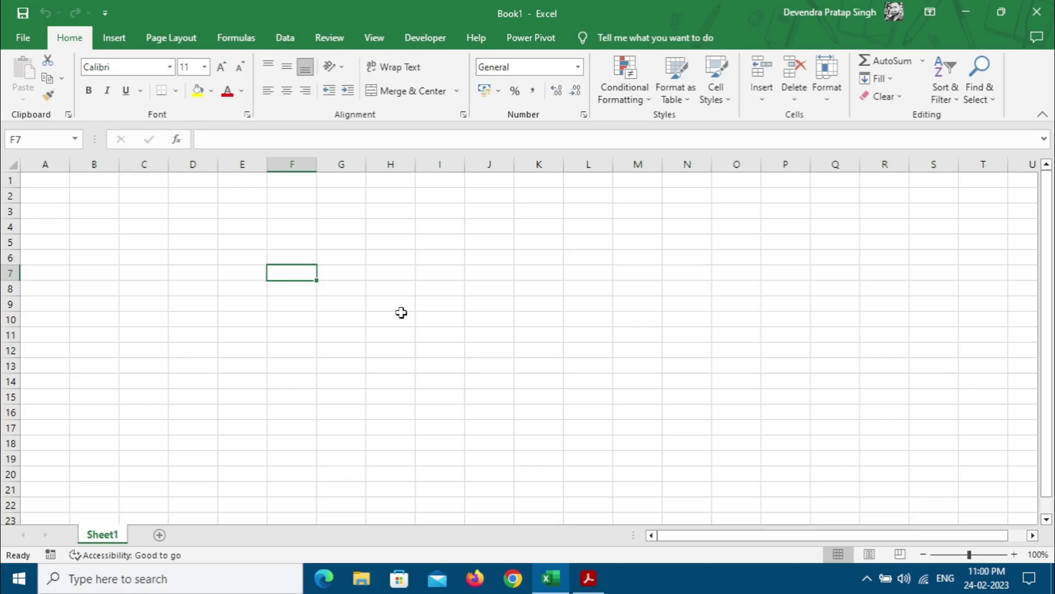
pyautogui.press('alt')
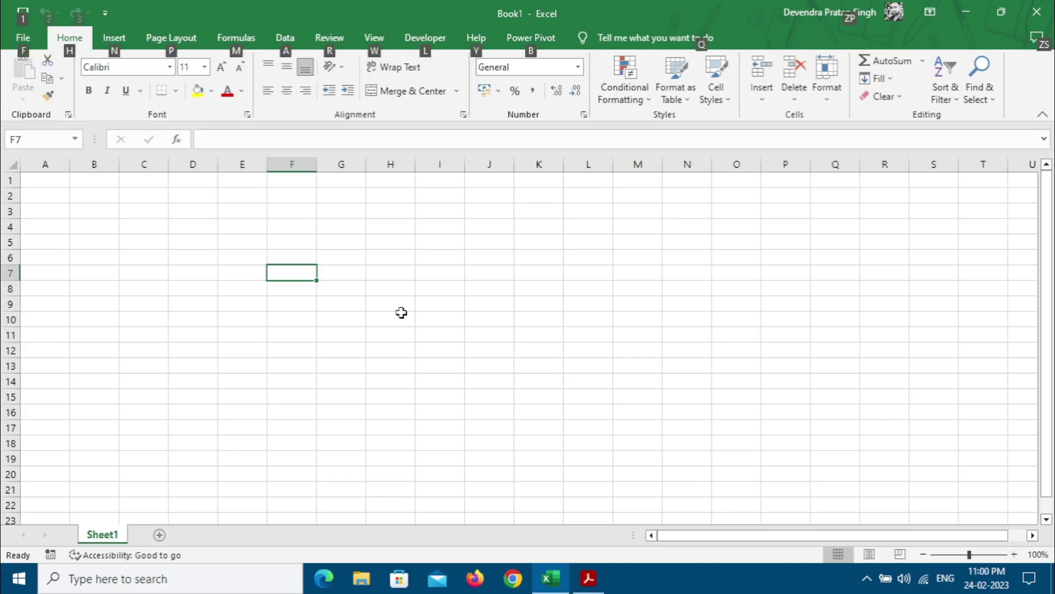
pyautogui.press('h')
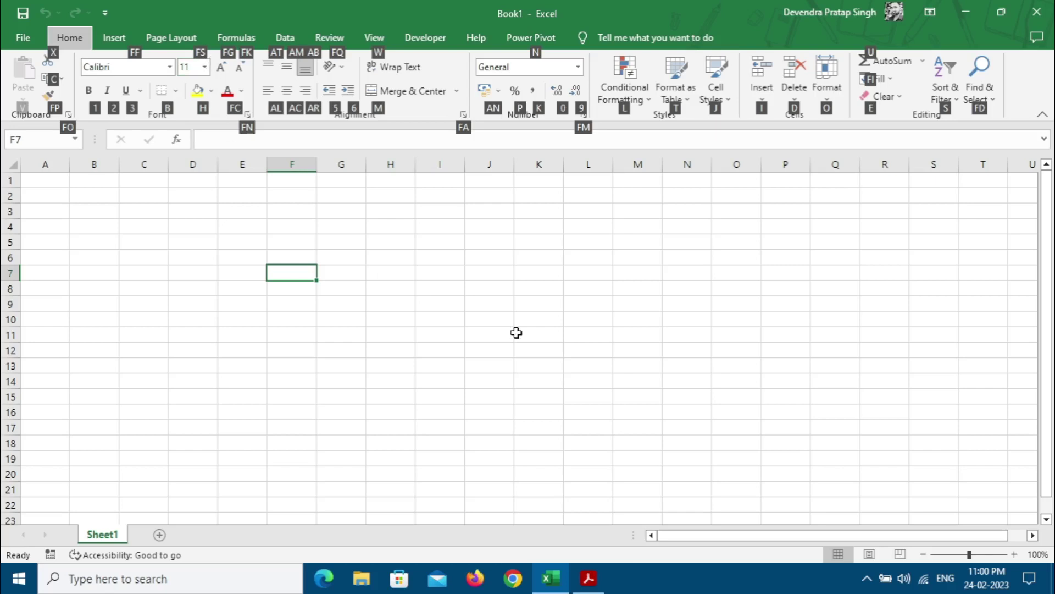
pyautogui.press('f')
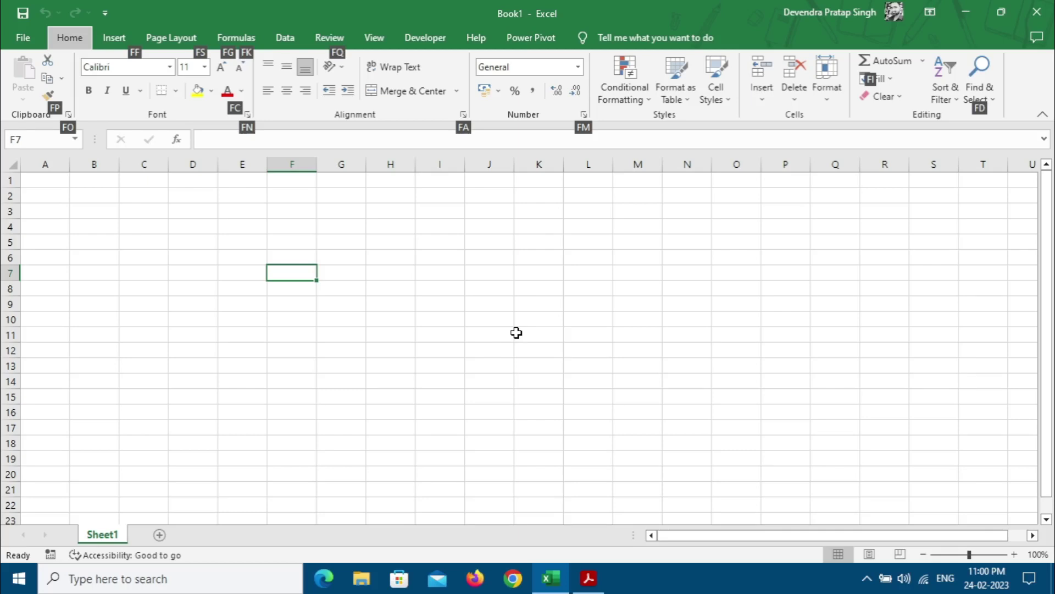
pyautogui.press('f')
pyautogui.press('s')
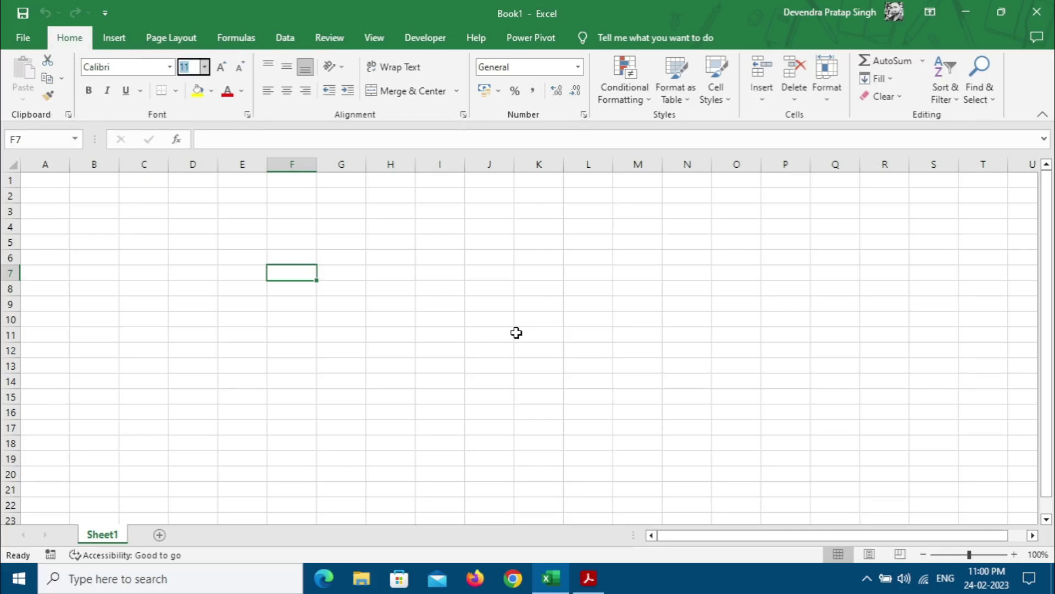
pyautogui.write('20')
pyautogui.press('Return')
# - Try out the text "fghjk" in cell F7 and erase it again, leaving the cell empty
pyautogui.write('fghjk')
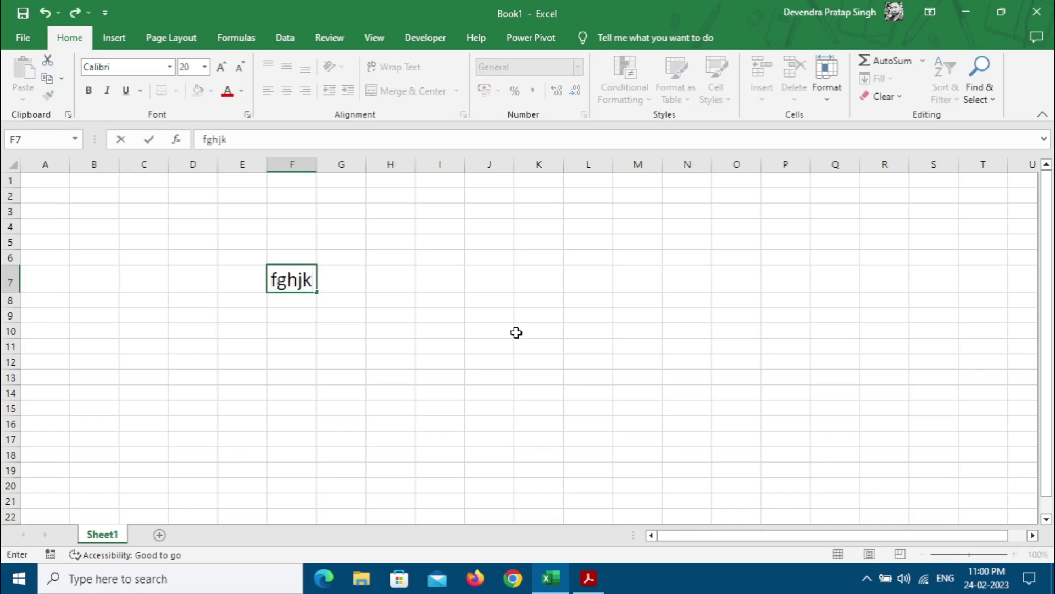
pyautogui.press('BackSpace')
pyautogui.press('BackSpace')
pyautogui.press('BackSpace')
pyautogui.press('BackSpace')
pyautogui.press('BackSpace')
pyautogui.press('Return')
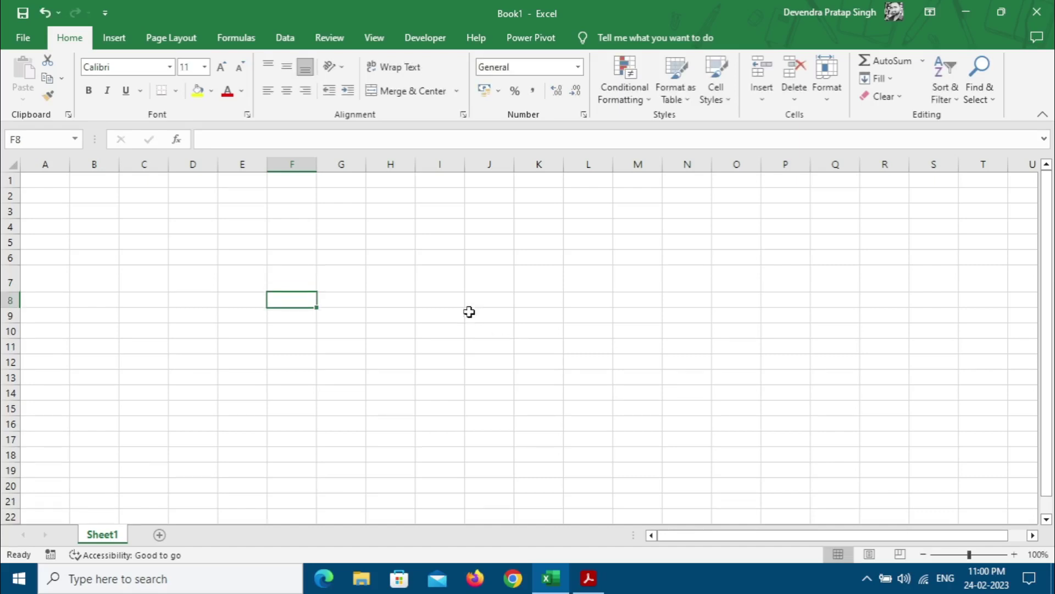
# - Enter the column headers SN, NAME and CONTACT in cells A1 to C1
pyautogui.click(55, 180)
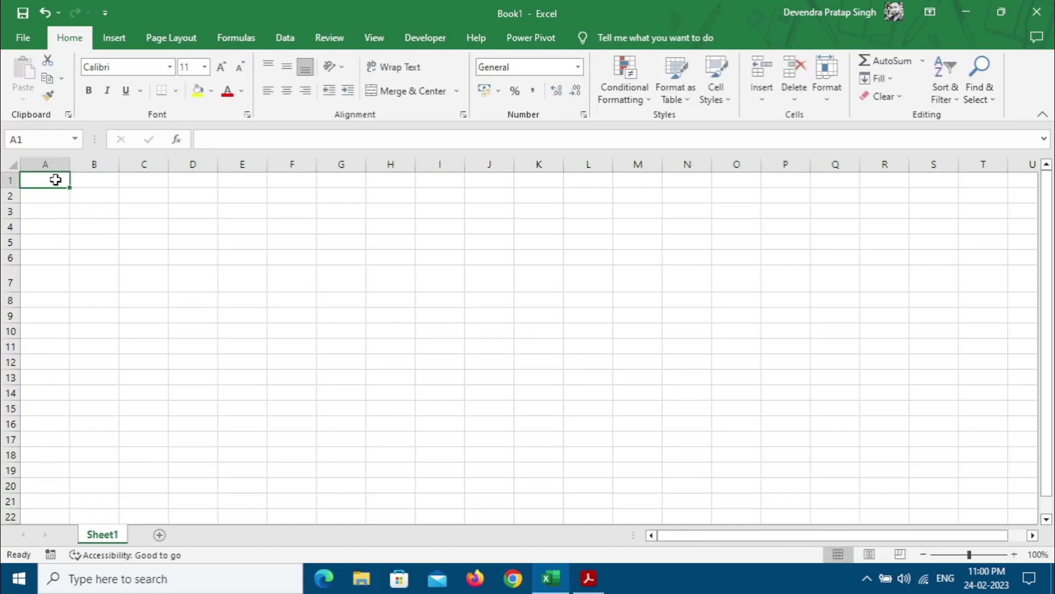
pyautogui.write('SN')
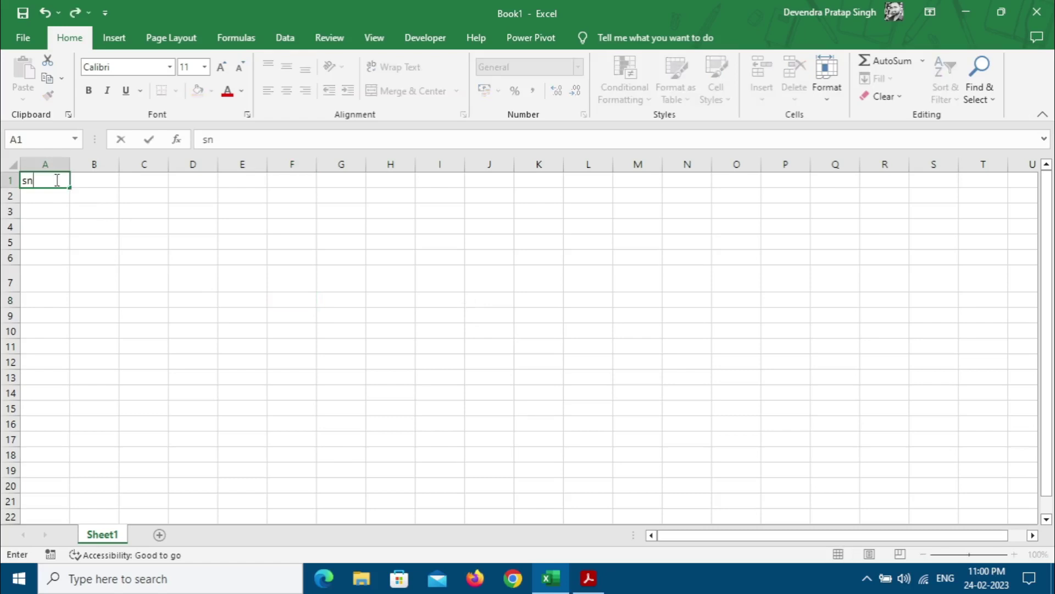
pyautogui.press('BackSpace')
pyautogui.press('BackSpace')
pyautogui.write('SN')
pyautogui.press('Tab')
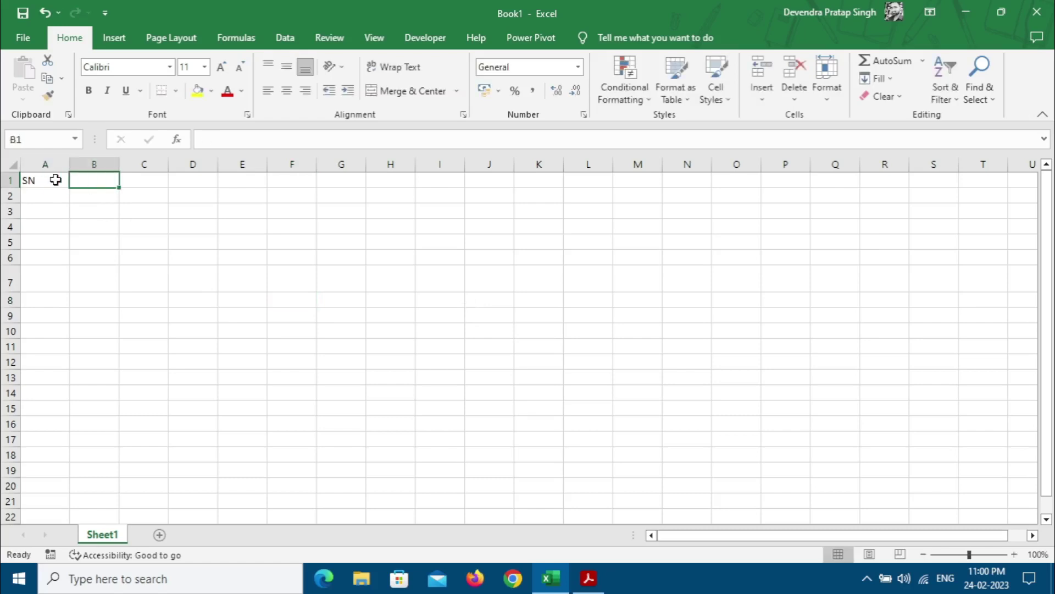
pyautogui.write('NAME')
pyautogui.press('Tab')
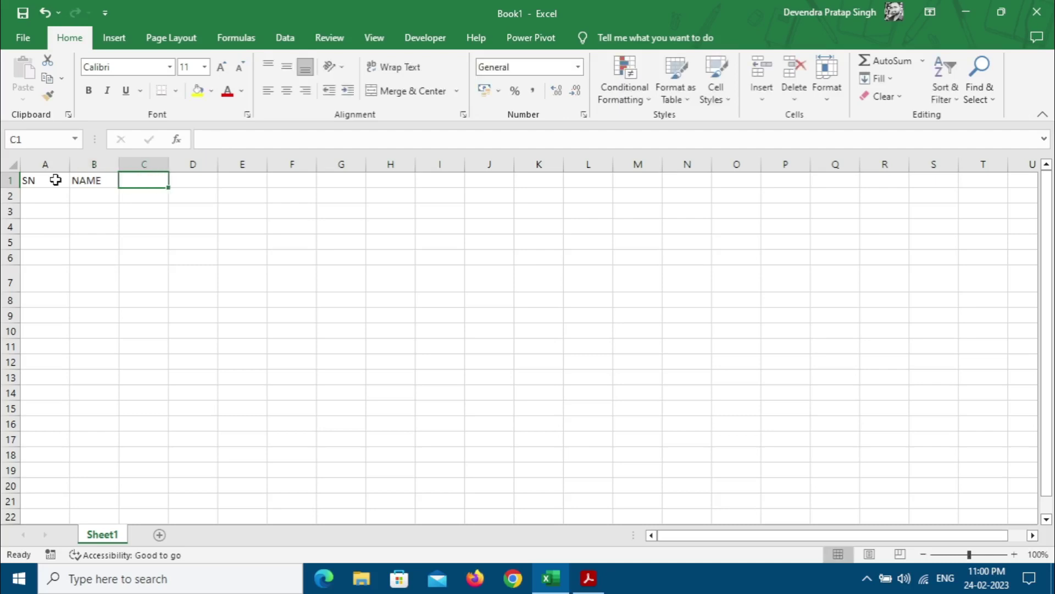
pyautogui.write('CONTACT')
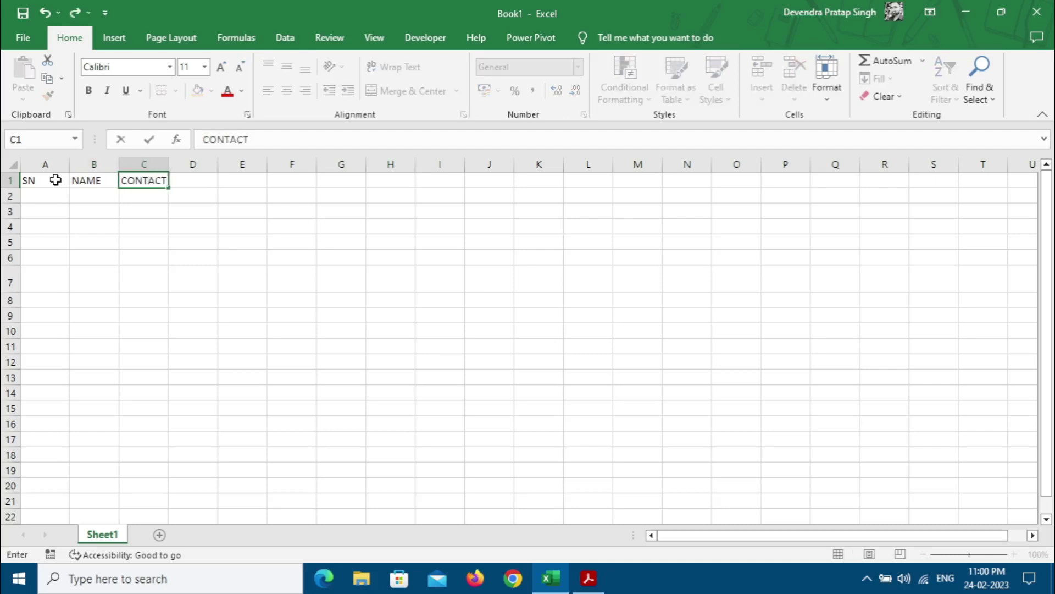
pyautogui.press('Return')
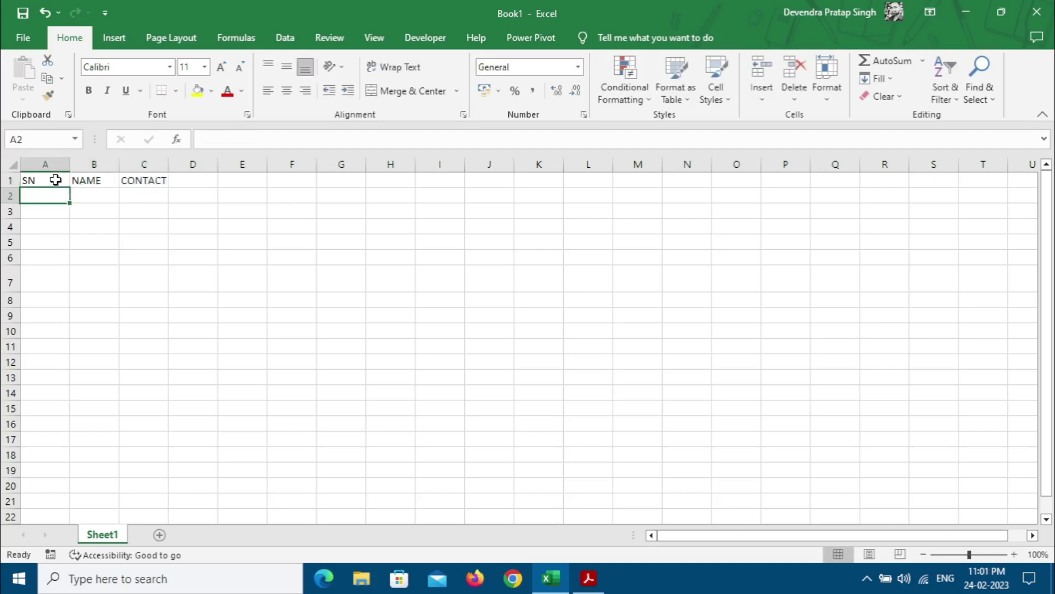
# - Enter 1 in cell A2 as the first serial number and keep that cell selected
pyautogui.write('1')
pyautogui.press('Return')
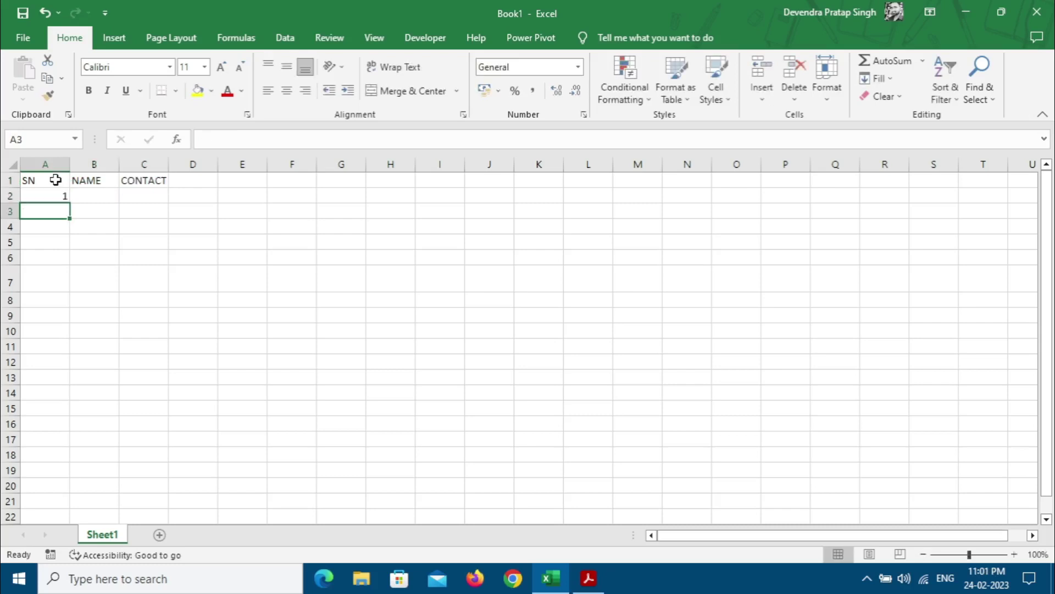
pyautogui.press('Up')
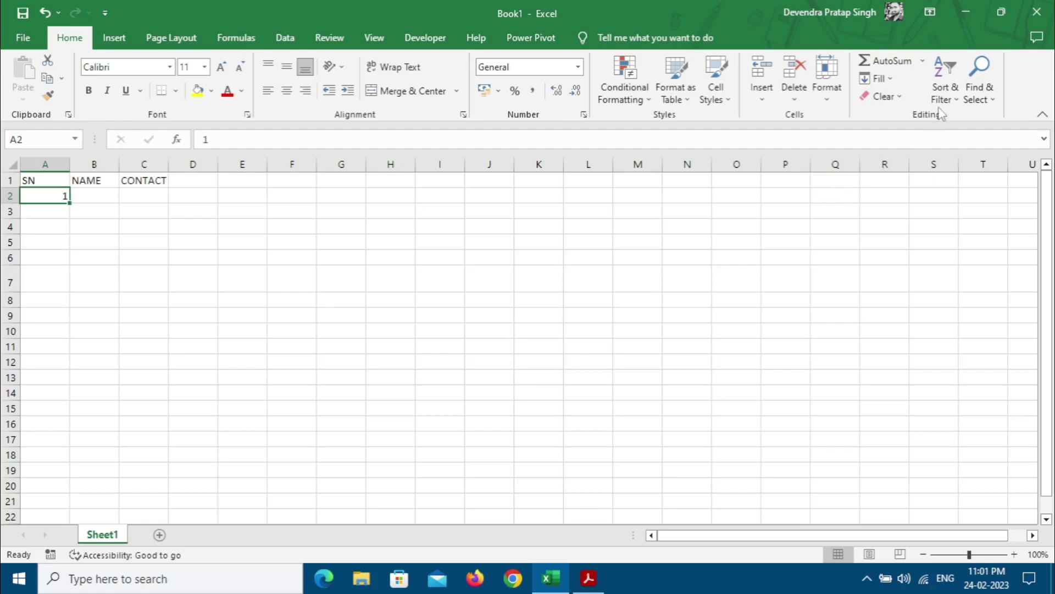
pyautogui.click(871, 81)
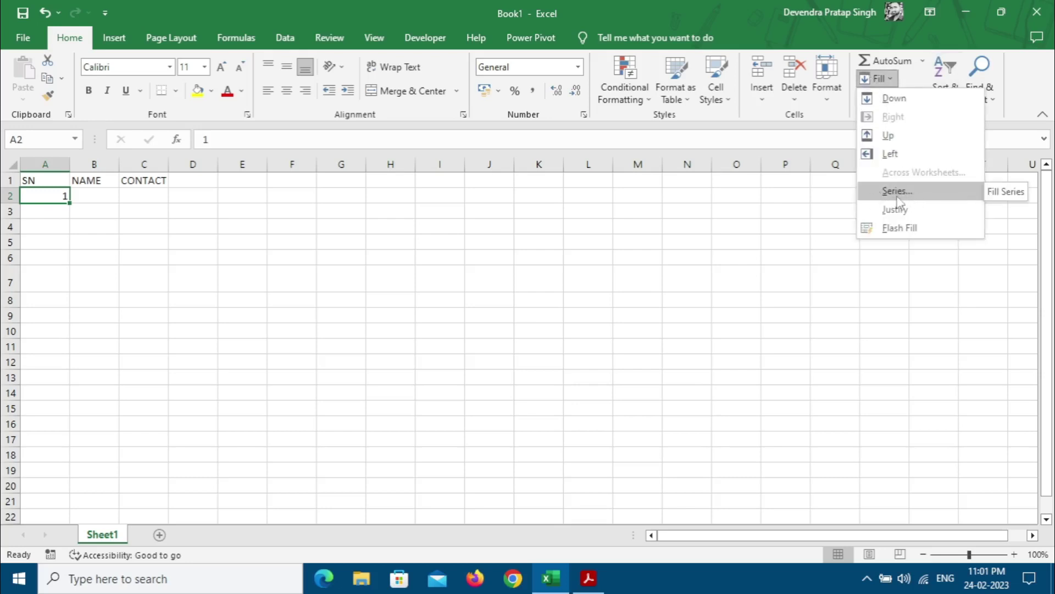
pyautogui.click(228, 259)
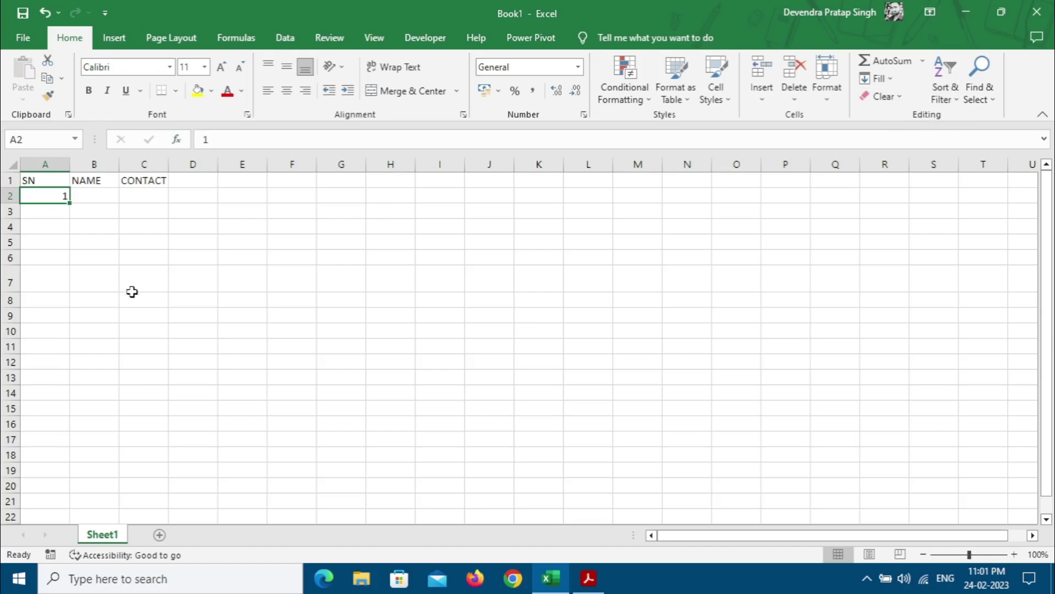
# - Fill a linear series down the SN column from A2, set in columns with a stop value of 10
pyautogui.press('alt')
pyautogui.press('h')
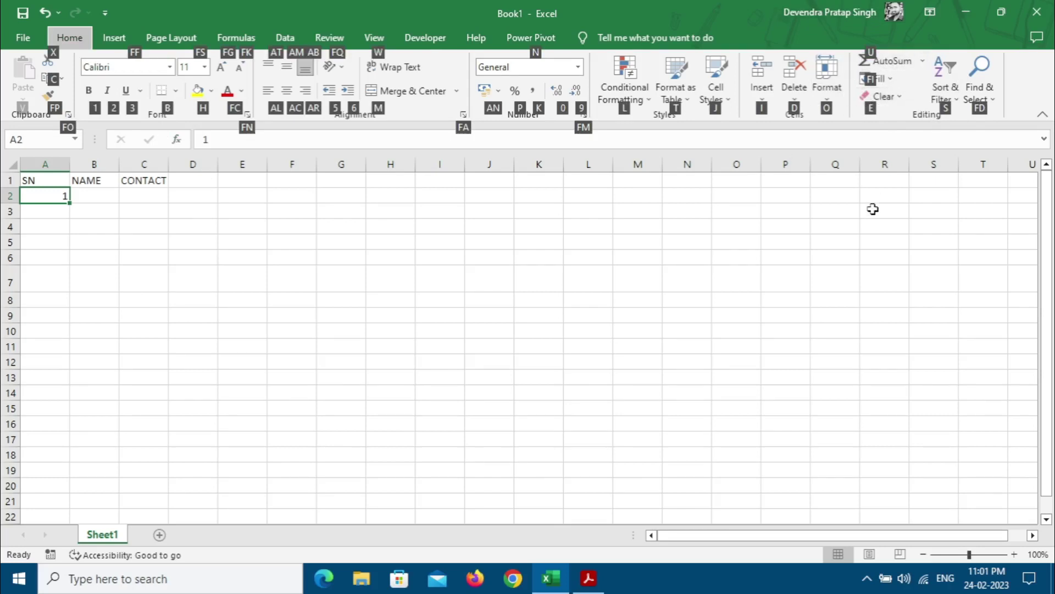
pyautogui.press('f')
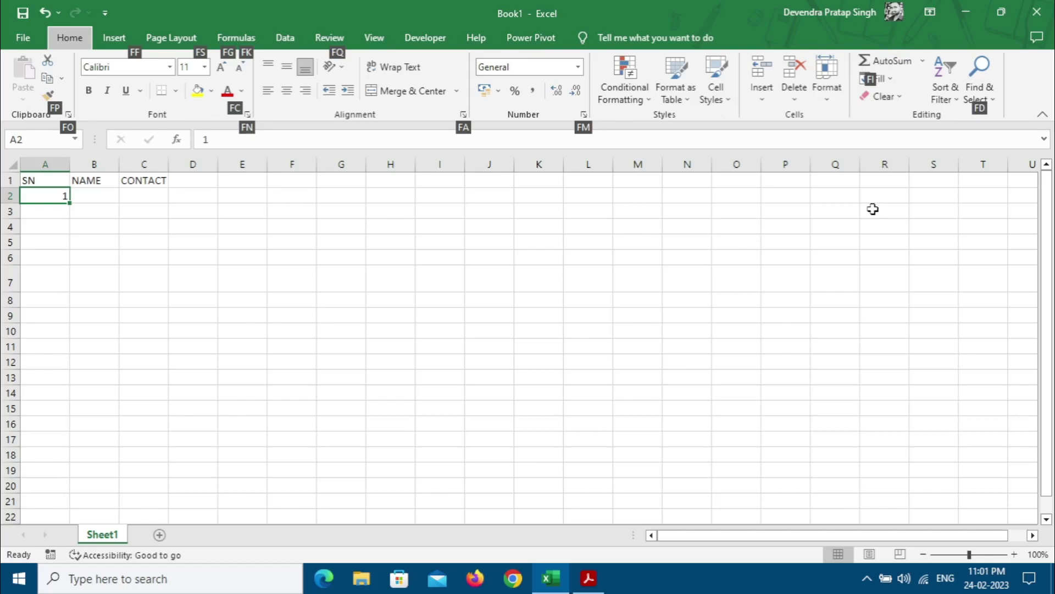
pyautogui.press('i')
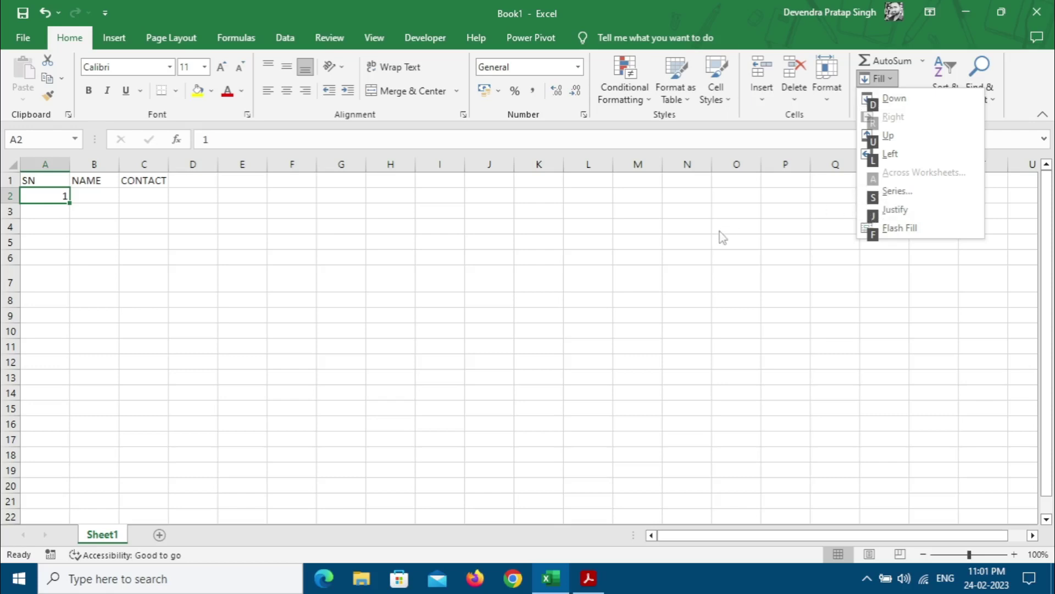
pyautogui.press('s')
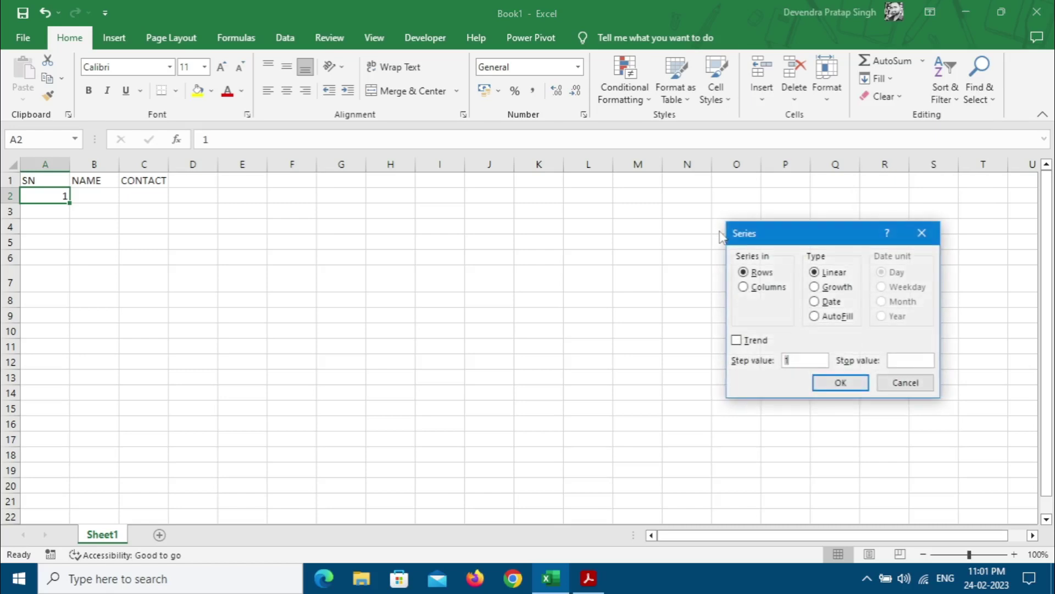
pyautogui.moveTo(753, 236); pyautogui.dragTo(236, 215)
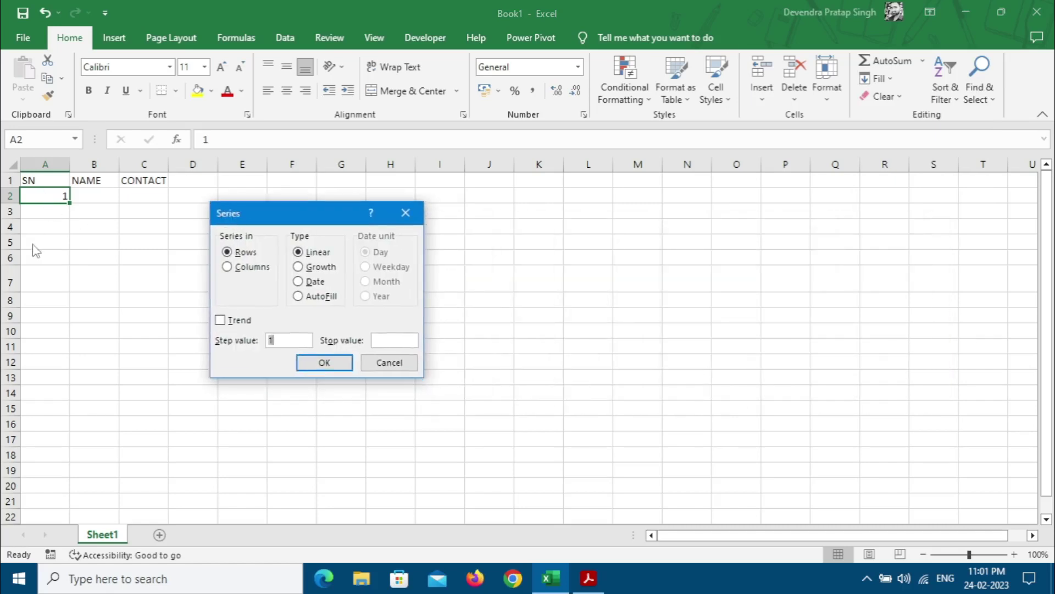
pyautogui.click(238, 274)
pyautogui.click(388, 341)
pyautogui.write('10')
pyautogui.click(328, 365)
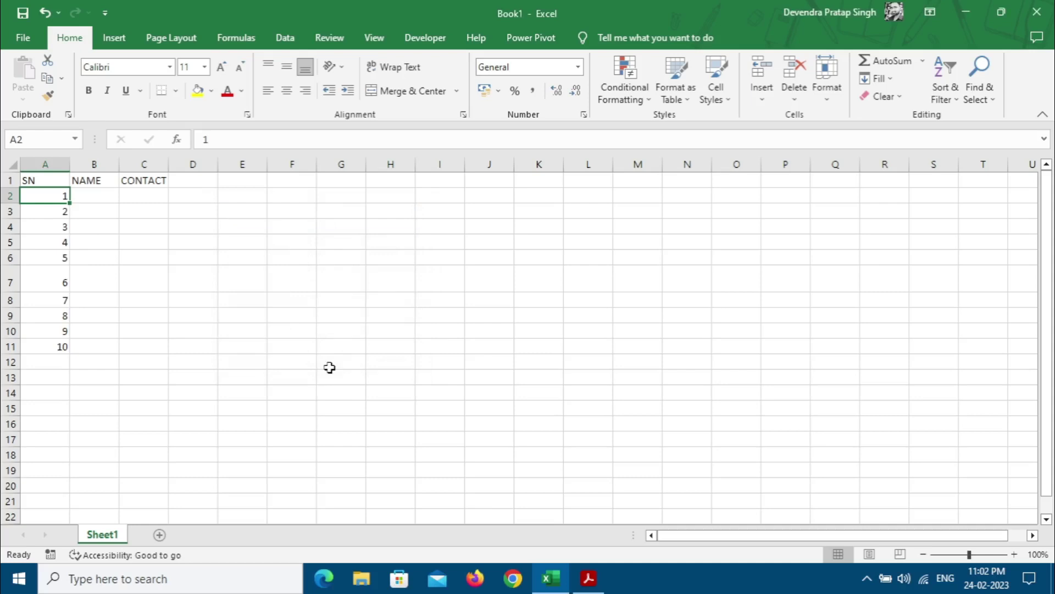
pyautogui.click(327, 272)
pyautogui.click(290, 302)
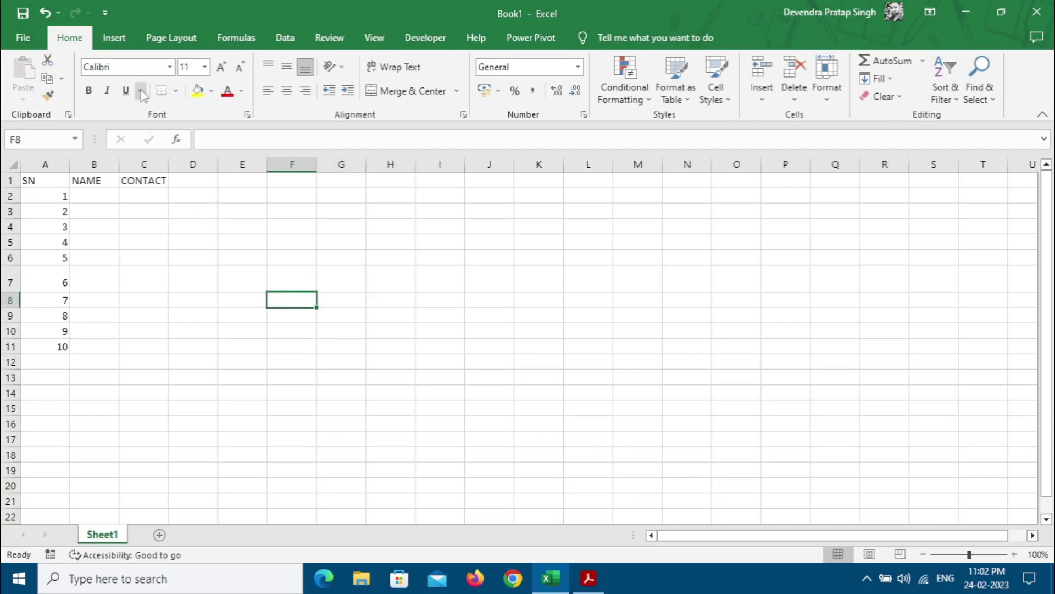
pyautogui.click(226, 327)
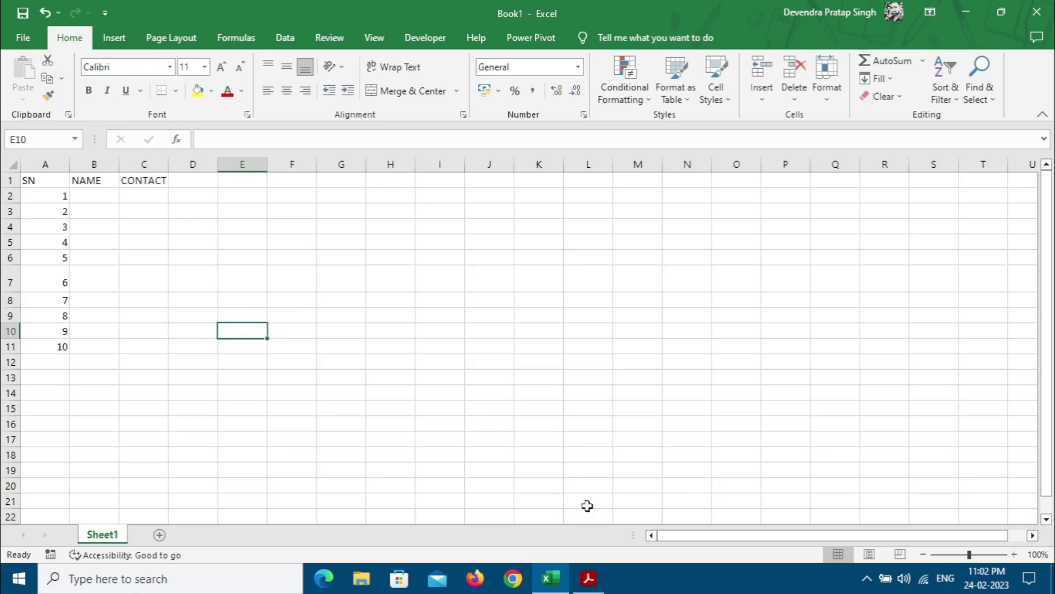
# - Switch to the PDF reader and examine the tables of tab activation and cursor movement shortcuts
pyautogui.click(588, 578)
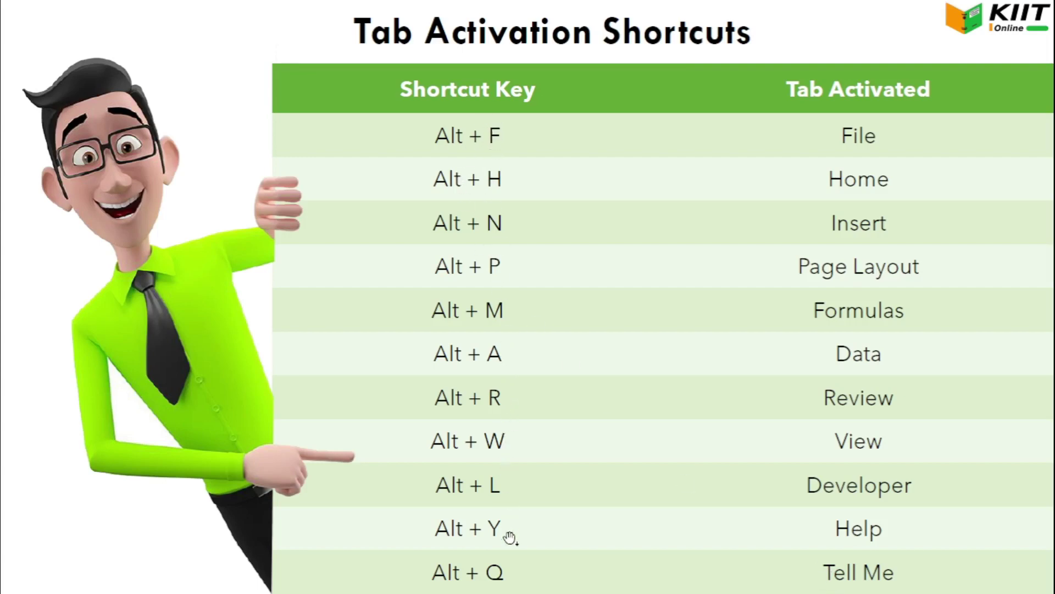
pyautogui.click(520, 396)
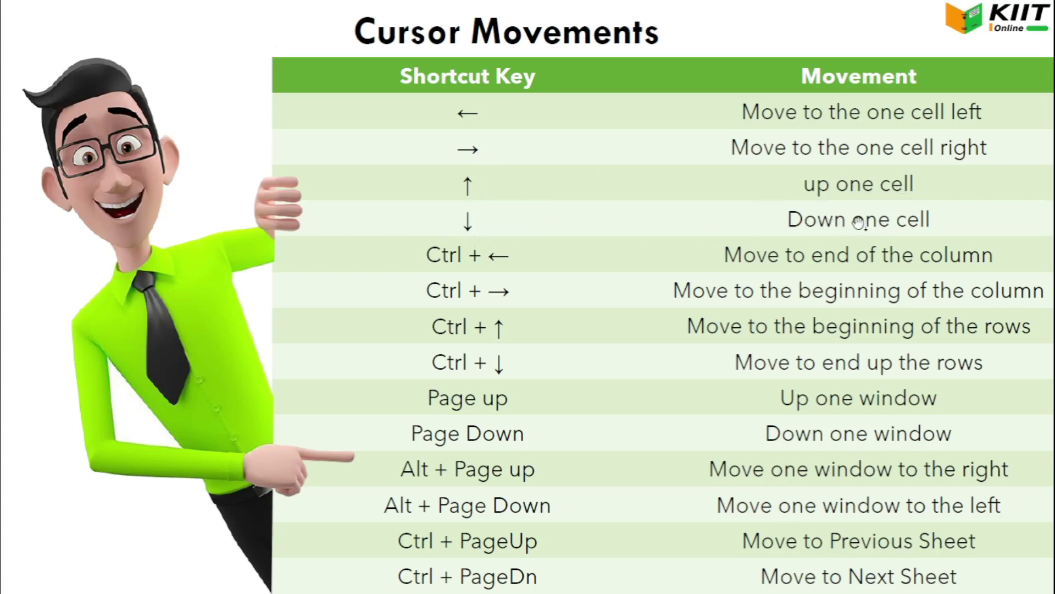
# - Switch back to the Excel workbook and move the active cell from A7 up to A3, and down to A6
pyautogui.hotkey('alt', 'Tab')
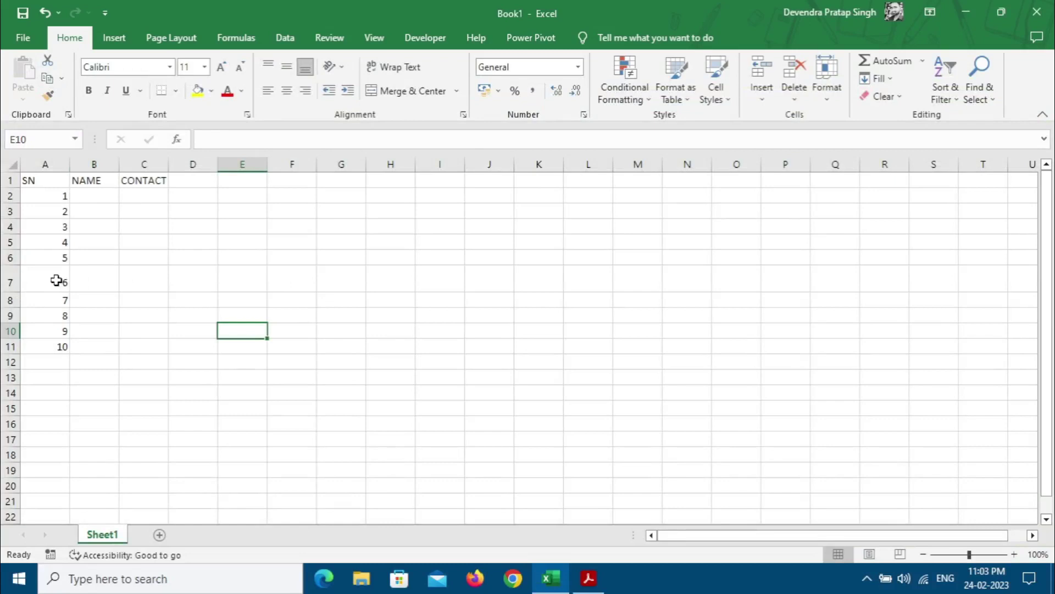
pyautogui.click(58, 280)
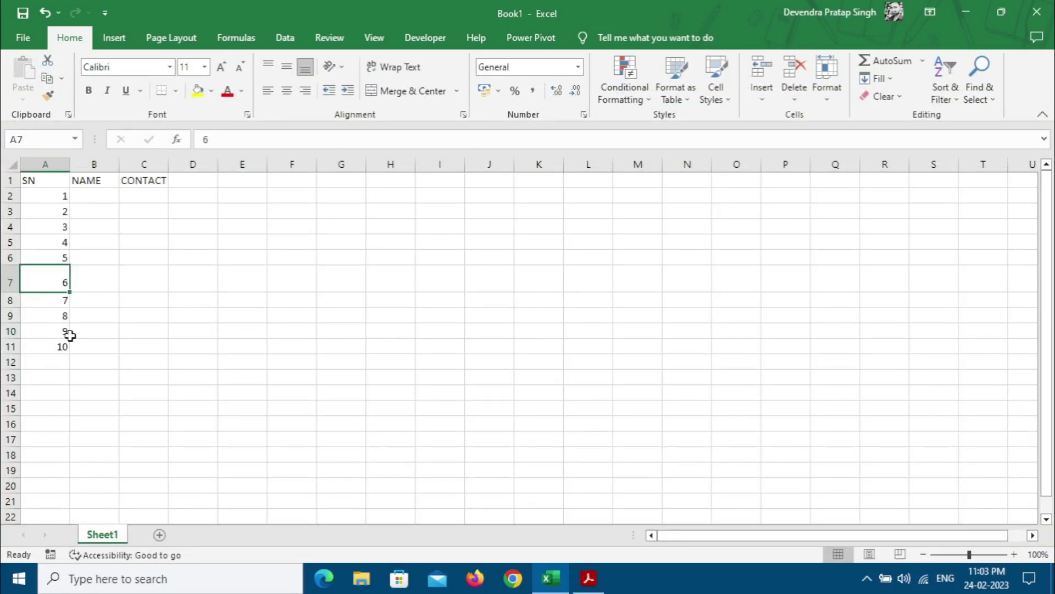
pyautogui.press('Up')
pyautogui.press('Up')
pyautogui.press('Up')
pyautogui.press('Up')
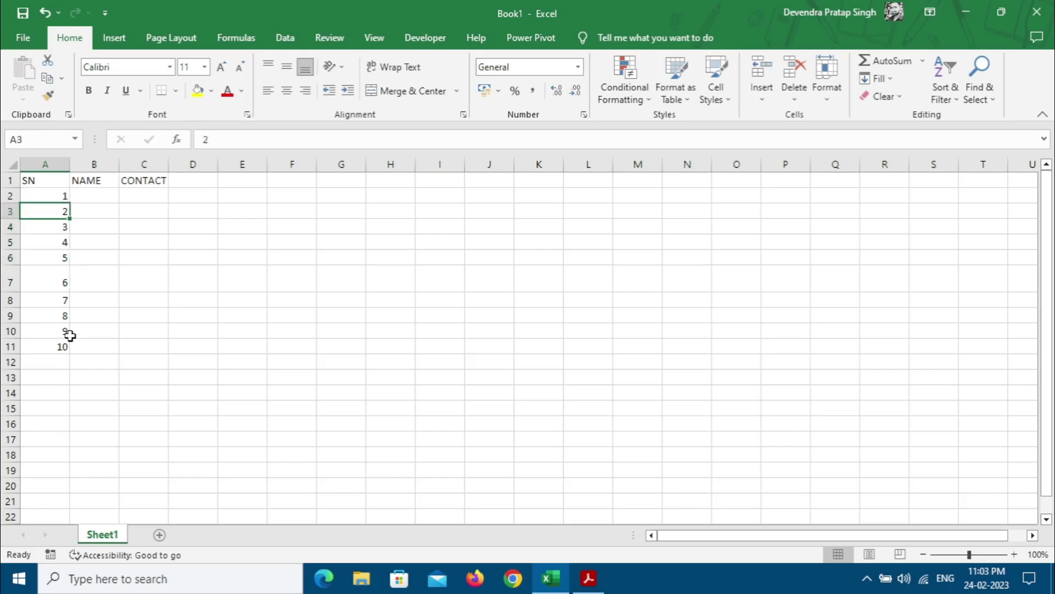
pyautogui.press('Down')
pyautogui.press('Down')
pyautogui.press('Down')
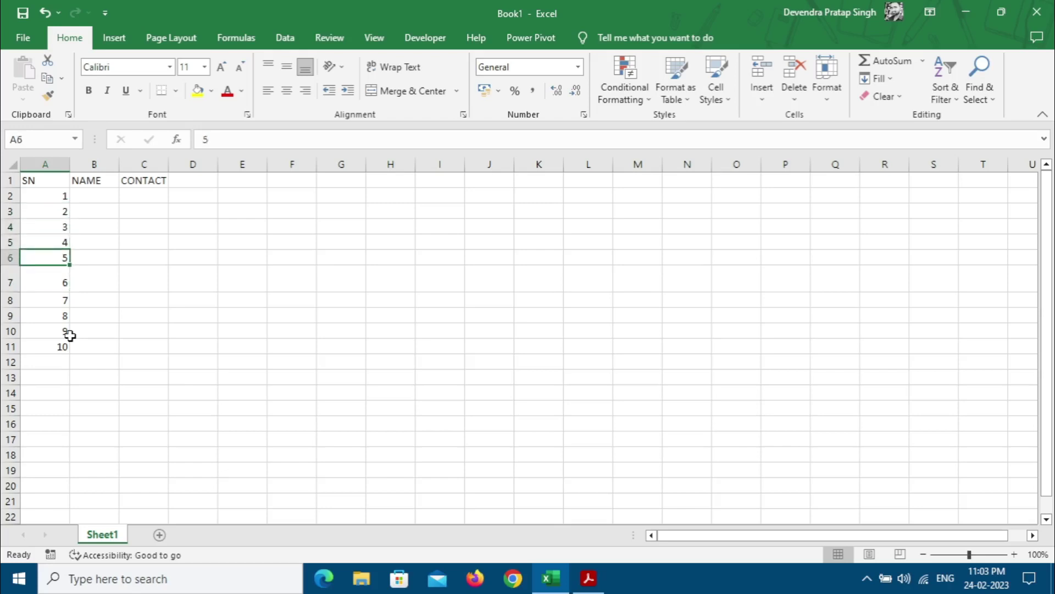
# - Move the active cell one column at a time from A6 across to F6 and back to A6
pyautogui.press('Right')
pyautogui.press('Right')
pyautogui.press('Right')
pyautogui.press('Right')
pyautogui.press('Right')
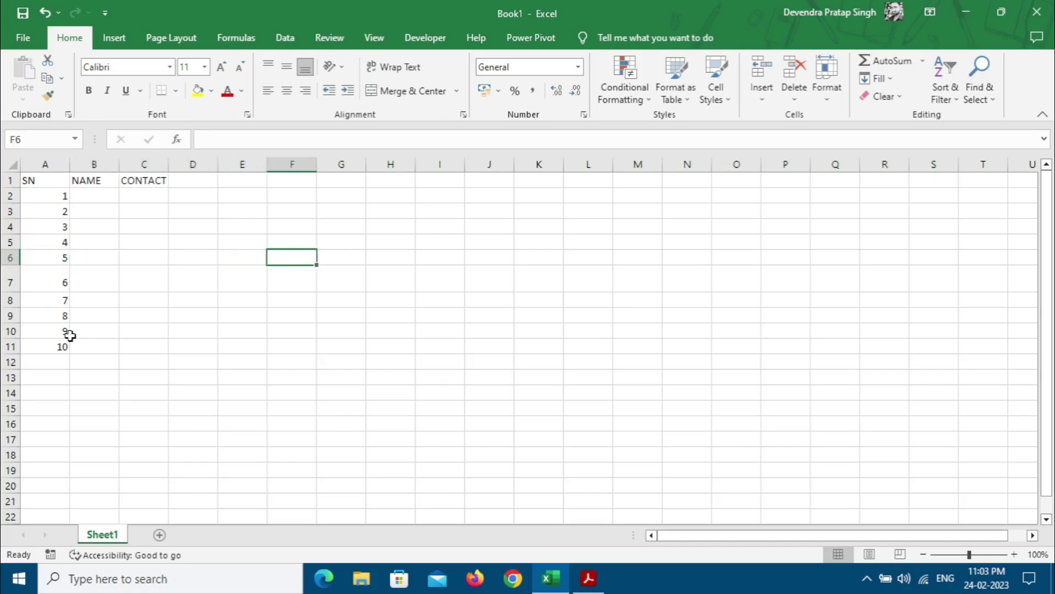
pyautogui.press('Left')
pyautogui.press('Left')
pyautogui.press('Left')
pyautogui.press('Left')
pyautogui.press('Left')
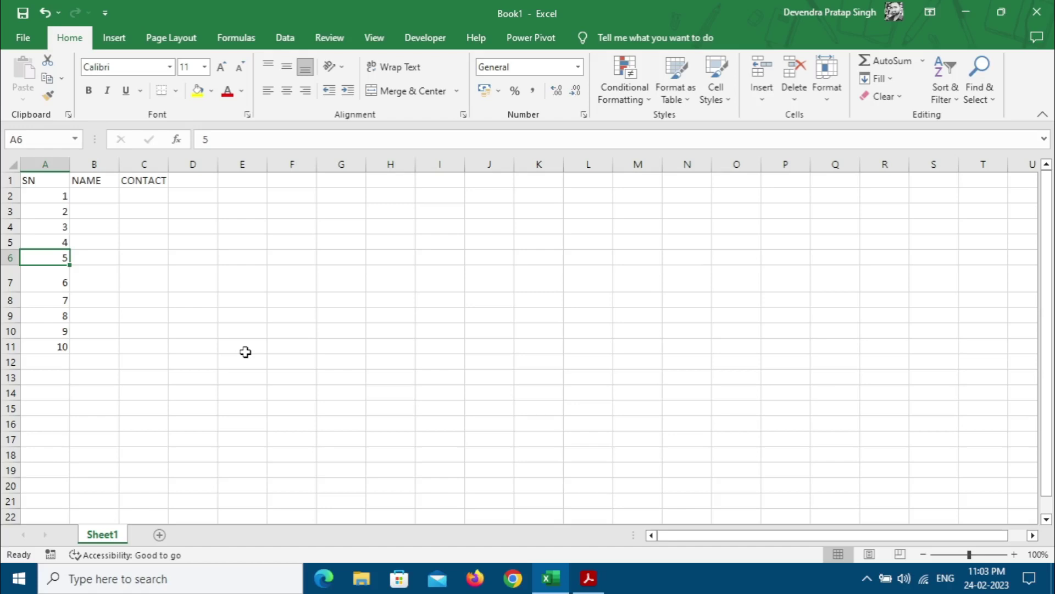
# - Insert a blank worksheet before Sheet1, check the cursor movement shortcuts in the PDF reader and return to the Excel workbook
pyautogui.hotkey('shift', 'F11')
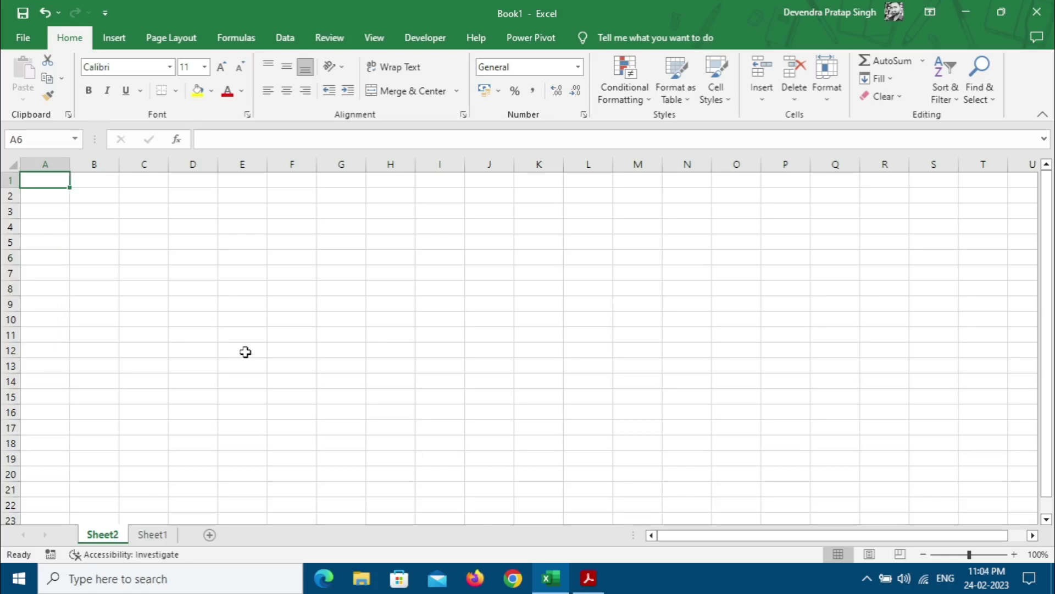
pyautogui.hotkey('alt', 'Tab')
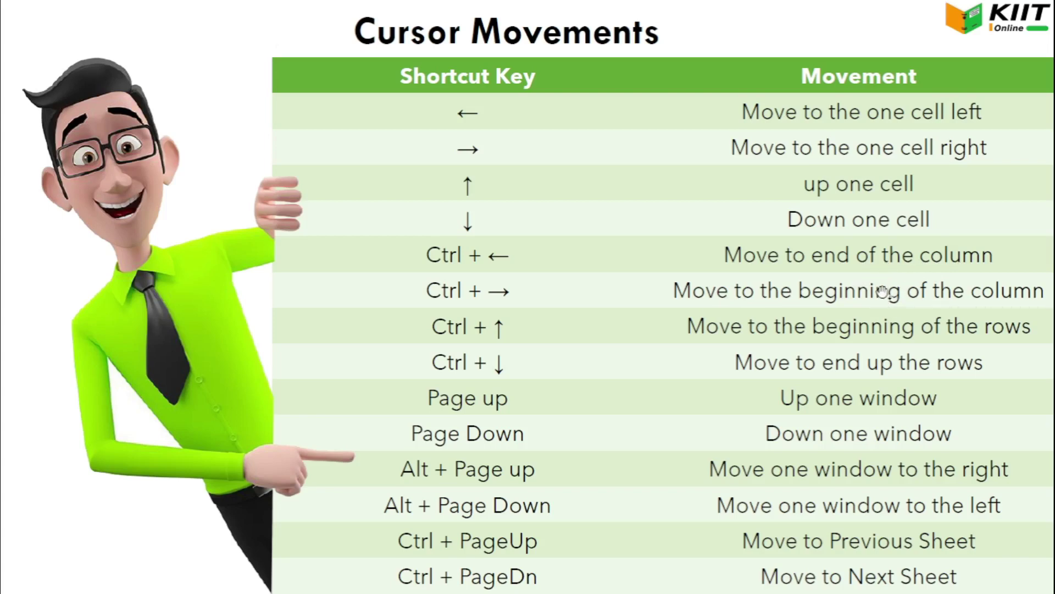
pyautogui.hotkey('alt', 'Tab')
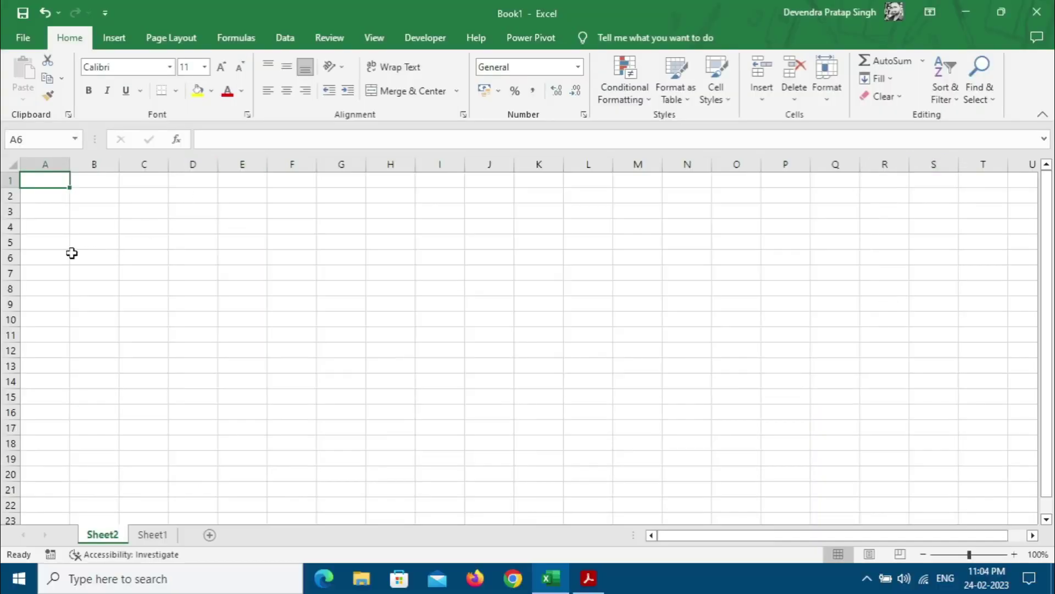
# - Select A1 on the blank sheet, jump to the last column of row 1 at XFD1, and return to A1
pyautogui.click(160, 243)
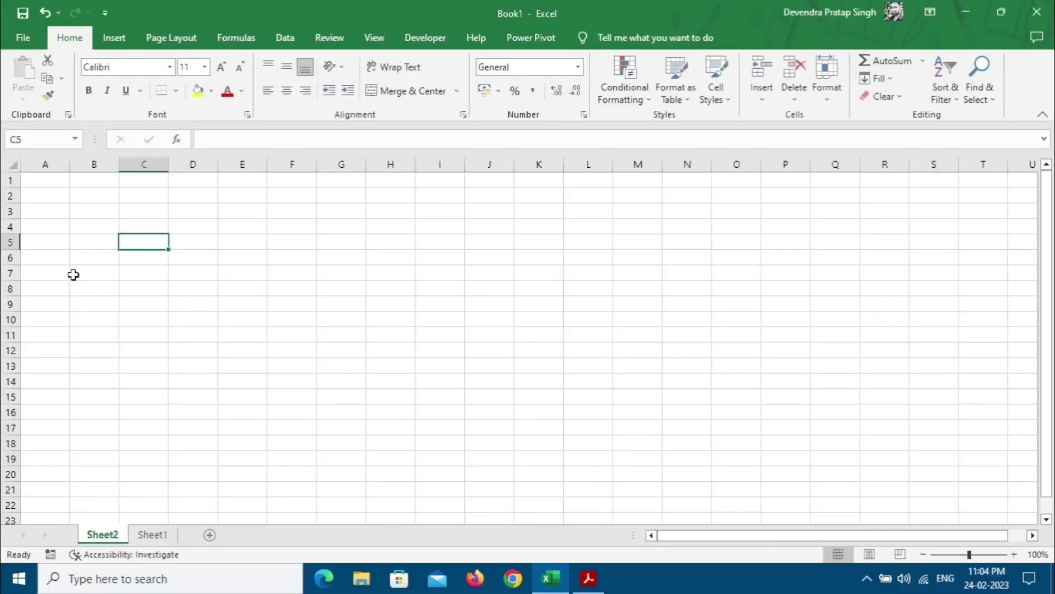
pyautogui.click(45, 180)
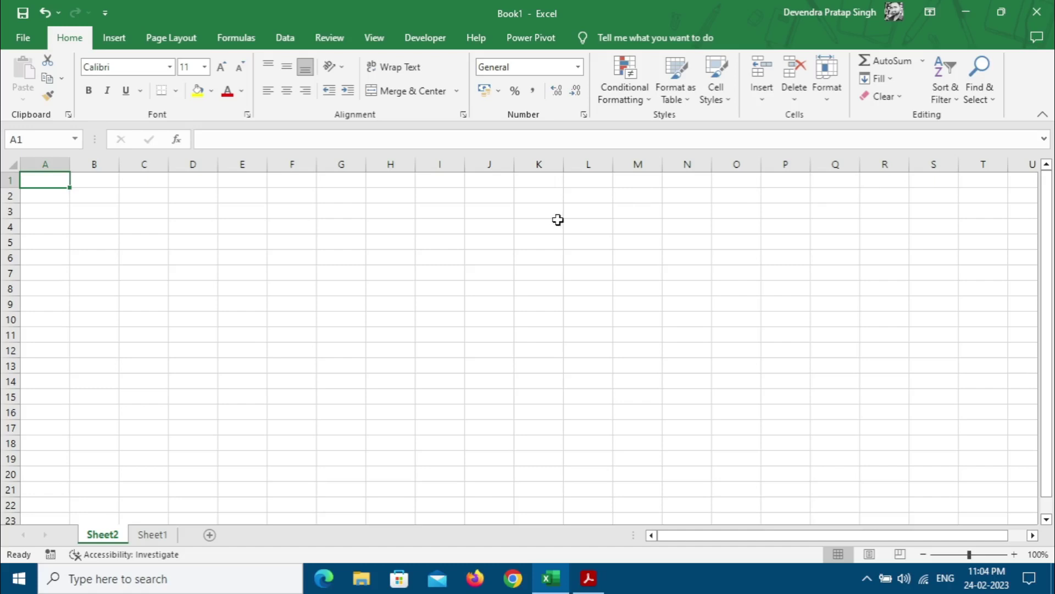
pyautogui.hotkey('ctrl', 'Right')
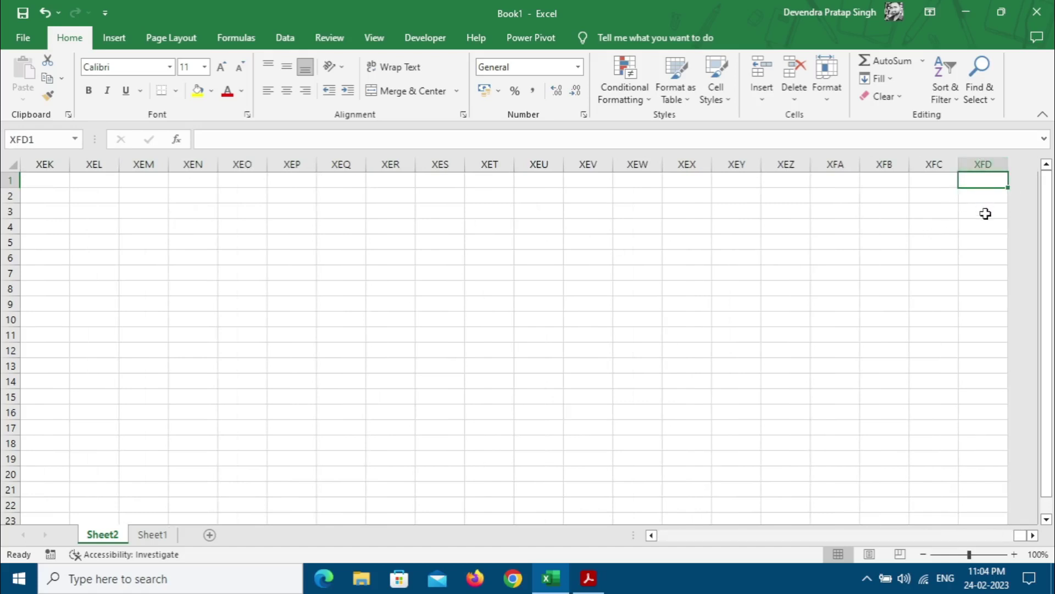
pyautogui.hotkey('ctrl', 'Home')
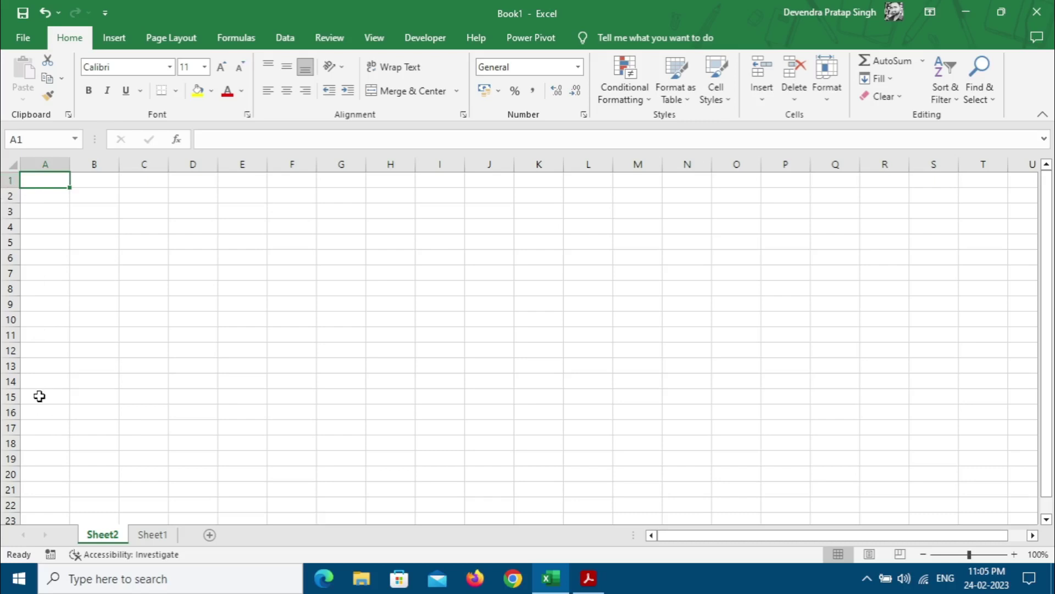
# - Jump from A1 to the last row of column A at A1048576 and back up to A1
pyautogui.hotkey('ctrl', 'Down')
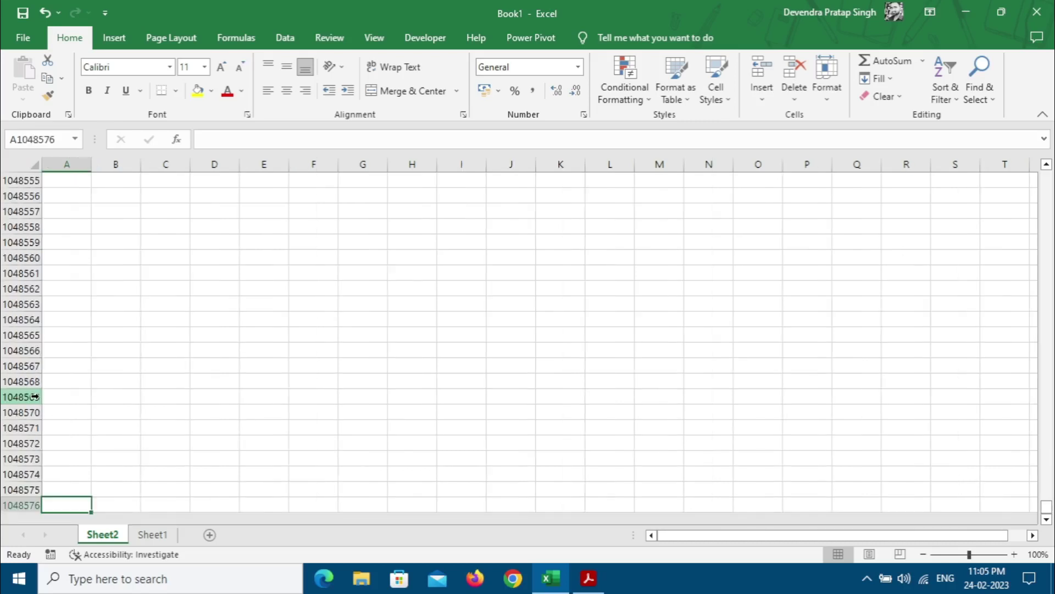
pyautogui.scroll(-3, 34, 397)
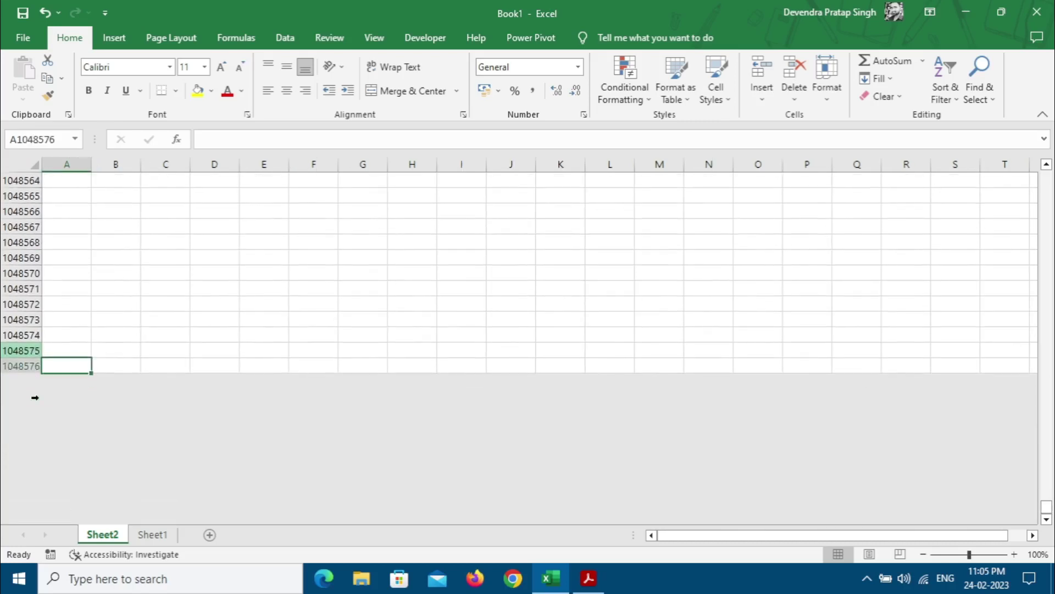
pyautogui.scroll(-1, 34, 397)
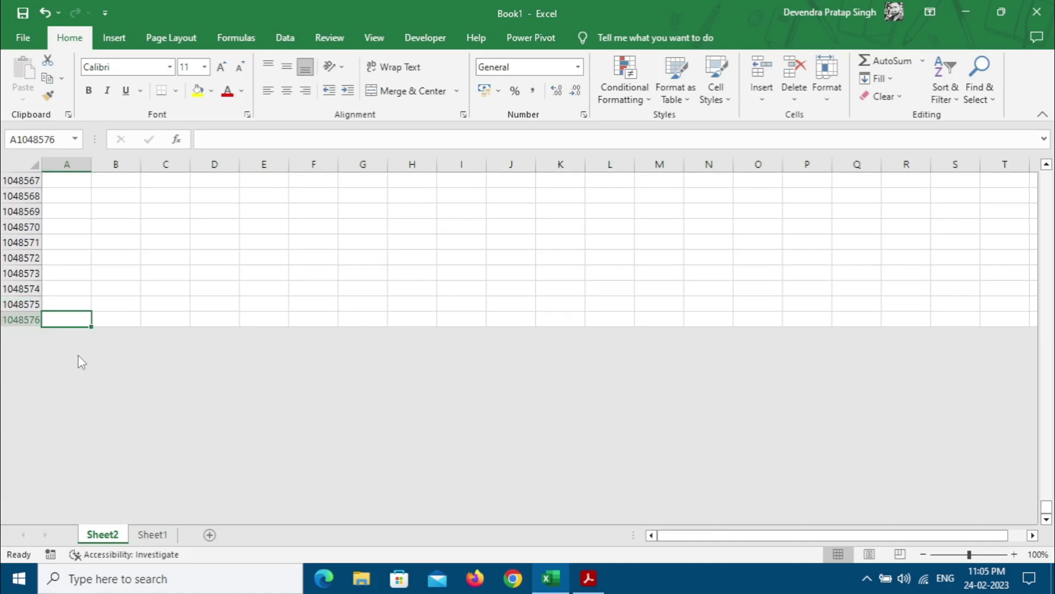
pyautogui.hotkey('ctrl', 'Up')
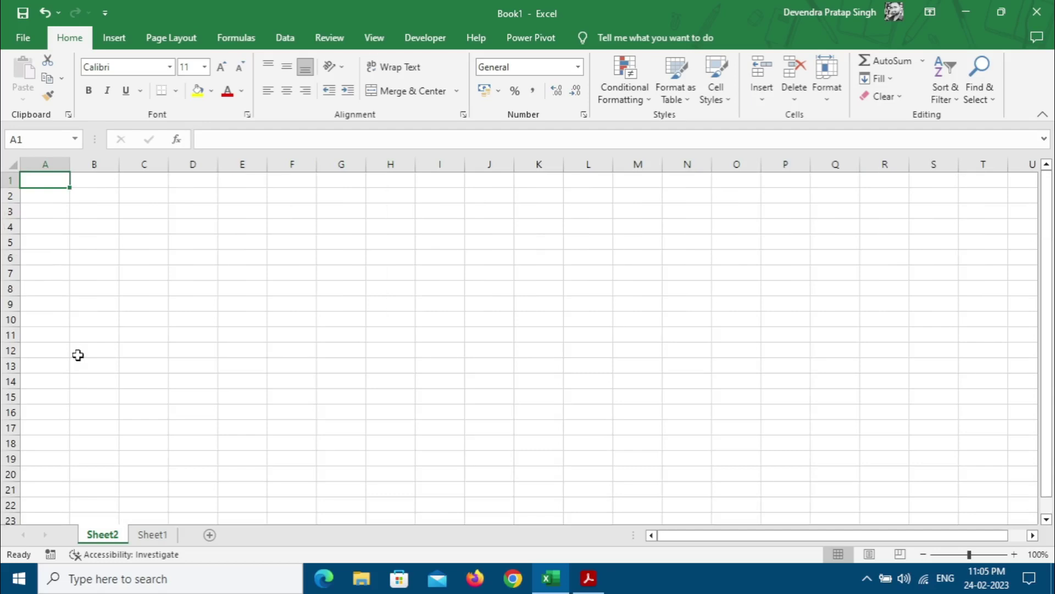
# - Enter KIIT in A1, fill it across the range A1:F10, and make A1 the active cell
pyautogui.write('KIIT')
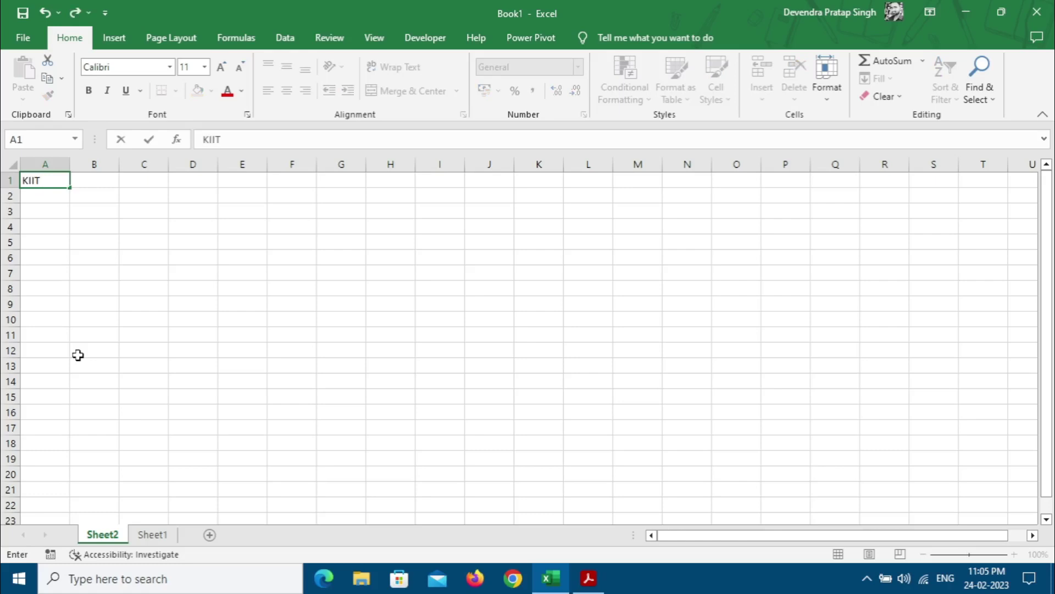
pyautogui.press('Return')
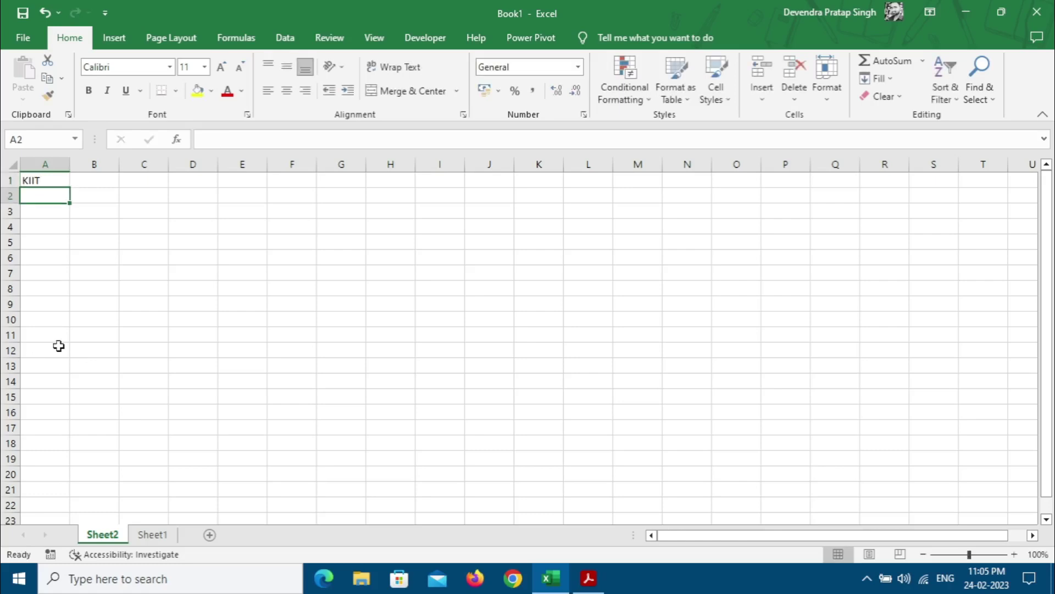
pyautogui.click(50, 180)
pyautogui.moveTo(69, 187); pyautogui.dragTo(318, 328)
pyautogui.click(246, 461)
pyautogui.click(51, 186)
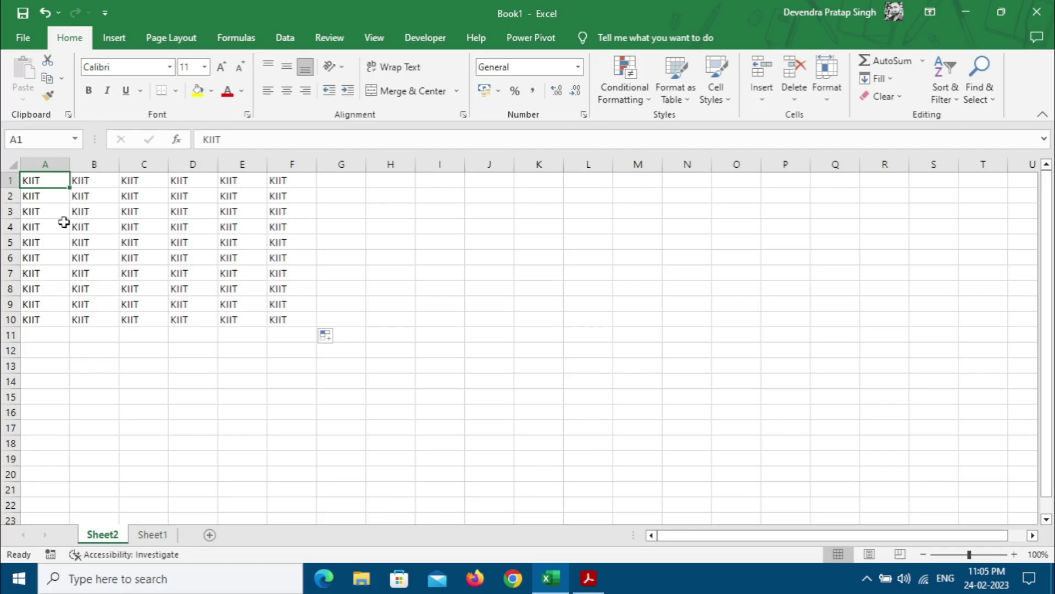
# - Move the active cell across row 1 from A1 to F1, the last filled column
pyautogui.press('Right')
pyautogui.press('Right')
pyautogui.press('Right')
pyautogui.press('Right')
pyautogui.press('Right')
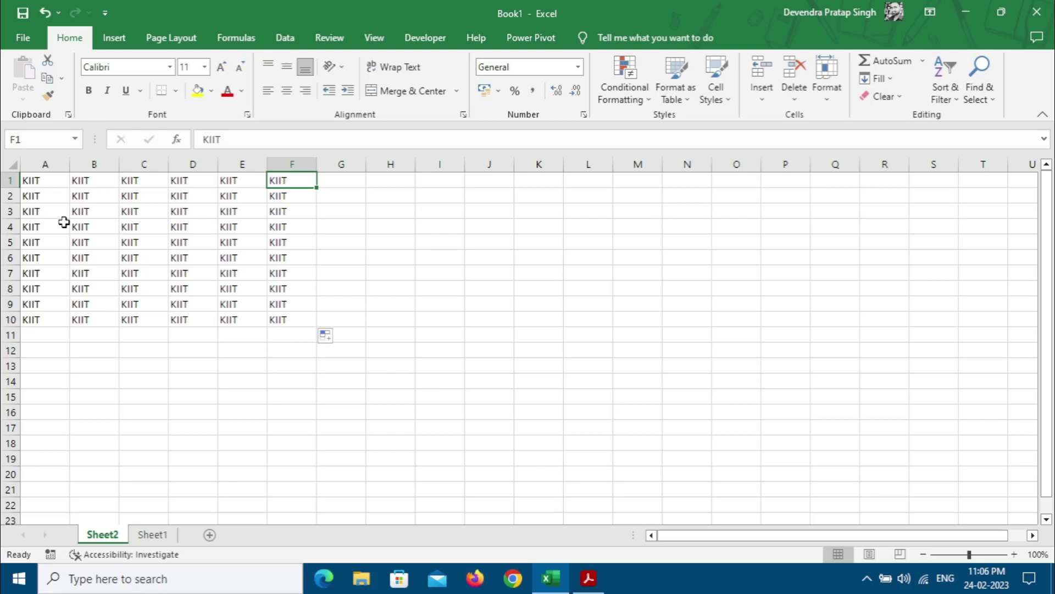
# - Jump from F1 to the sheet's last column at XFD1, and back through F1 to A1
pyautogui.hotkey('ctrl', 'Right')
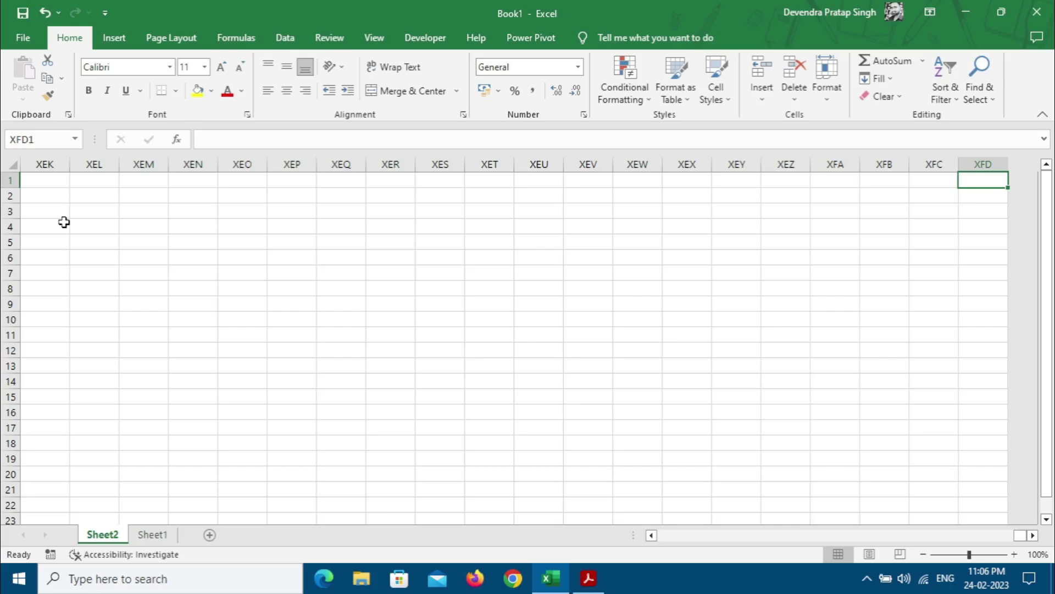
pyautogui.hotkey('ctrl', 'Left')
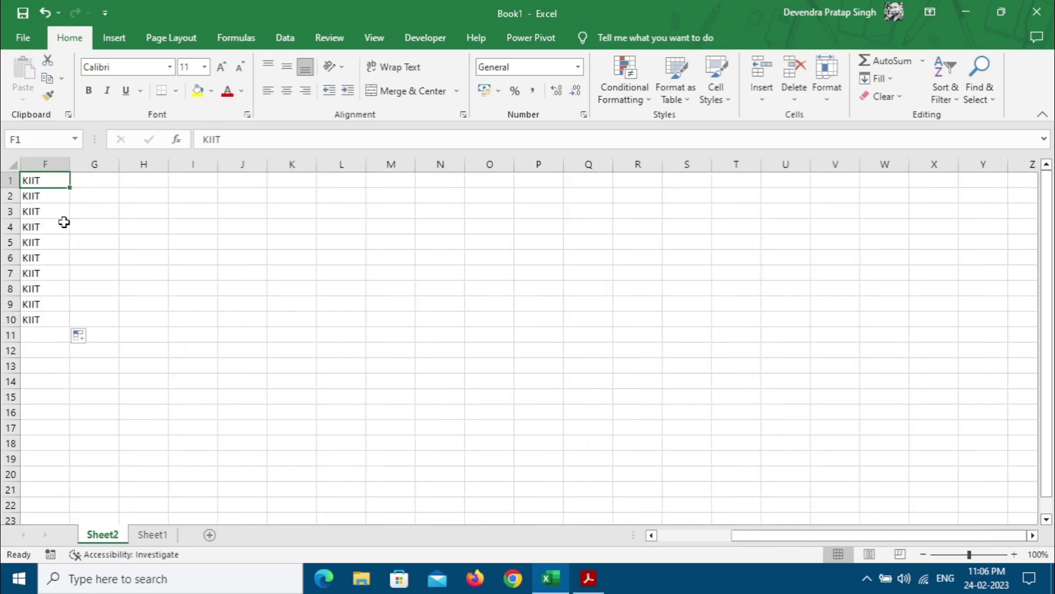
pyautogui.hotkey('ctrl', 'Left')
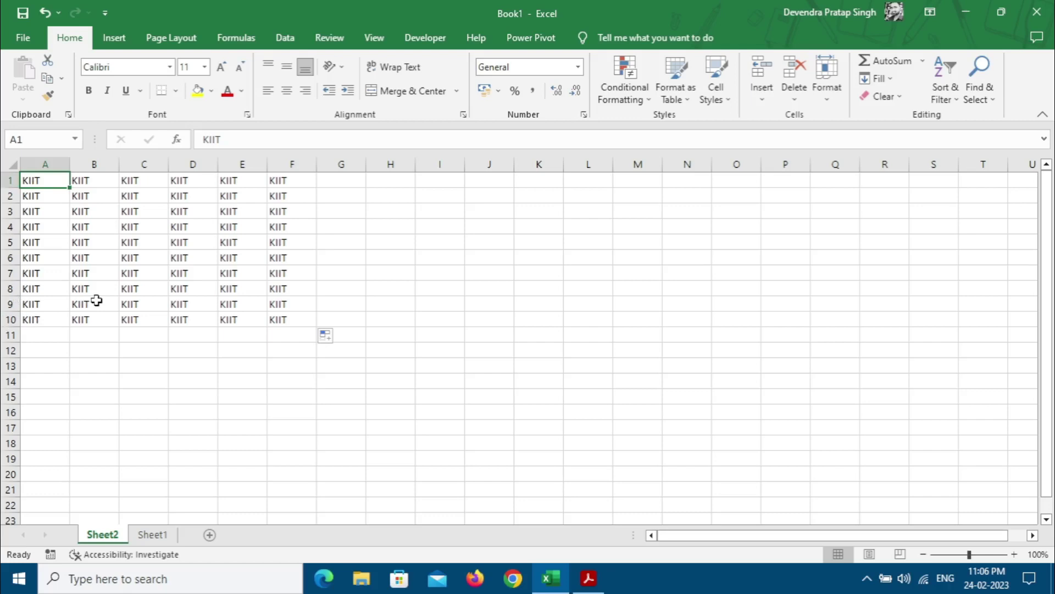
# - Jump down column A from A1 through A10 to A1048576, and back up through A10 to A1
pyautogui.hotkey('ctrl', 'Down')
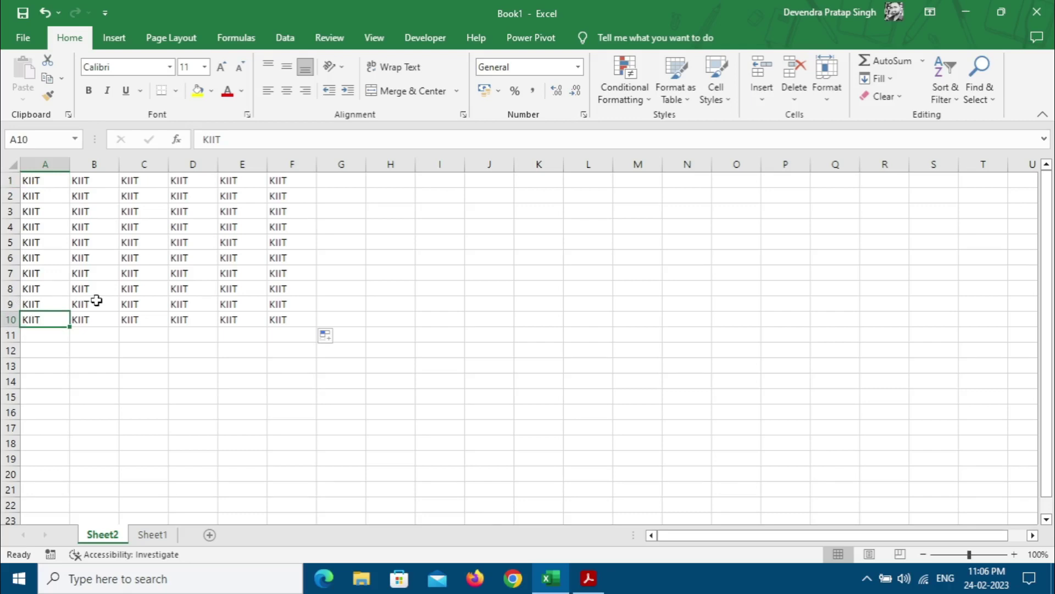
pyautogui.hotkey('ctrl', 'Down')
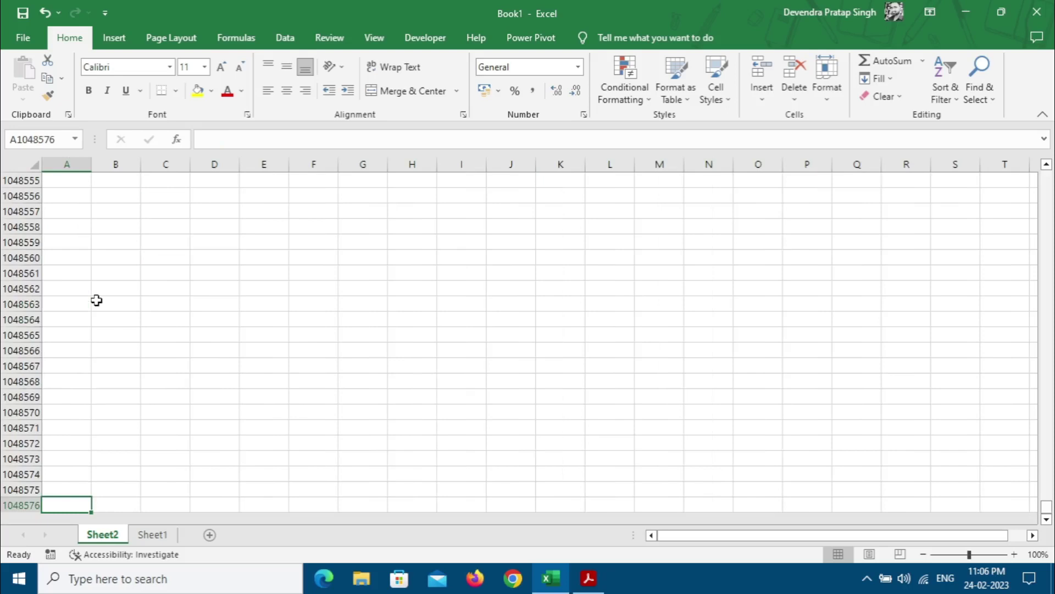
pyautogui.hotkey('ctrl', 'Up')
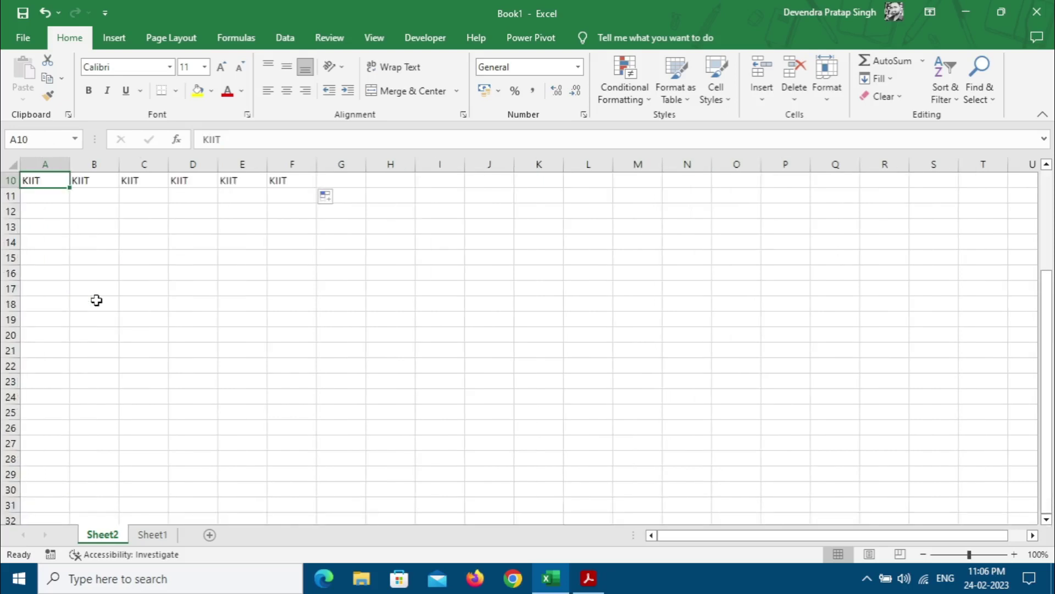
pyautogui.hotkey('ctrl', 'Up')
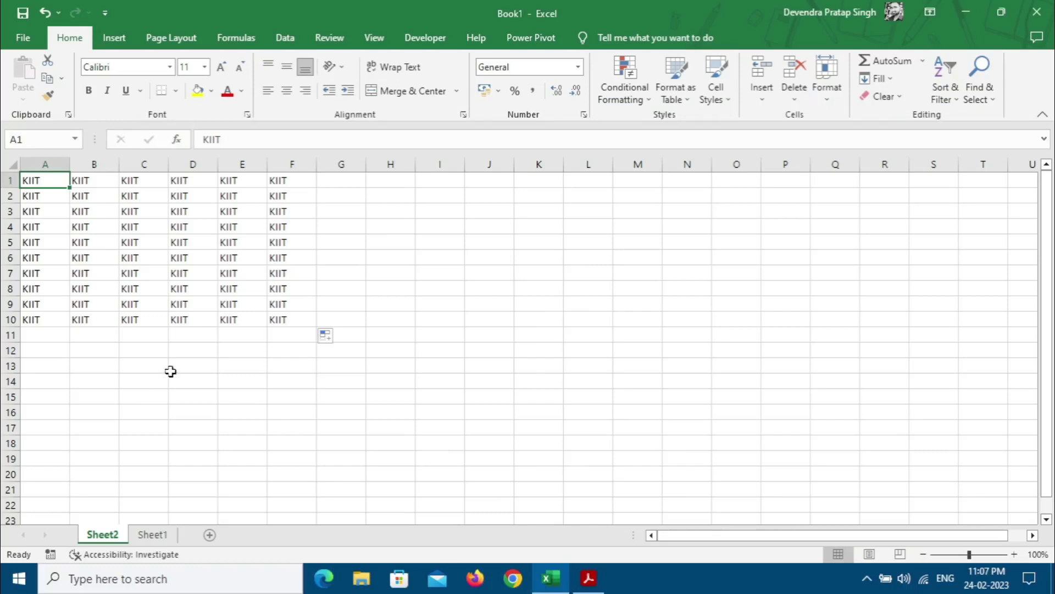
# - Select row 22, move the active cell down two screens to A66, and back up two screens to A22
pyautogui.click(190, 372)
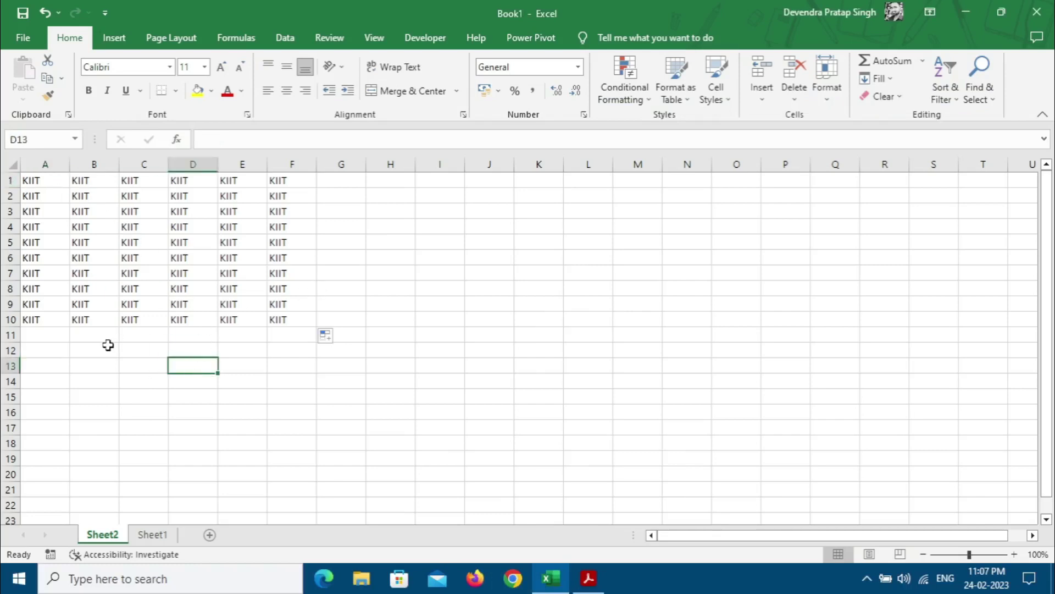
pyautogui.click(58, 350)
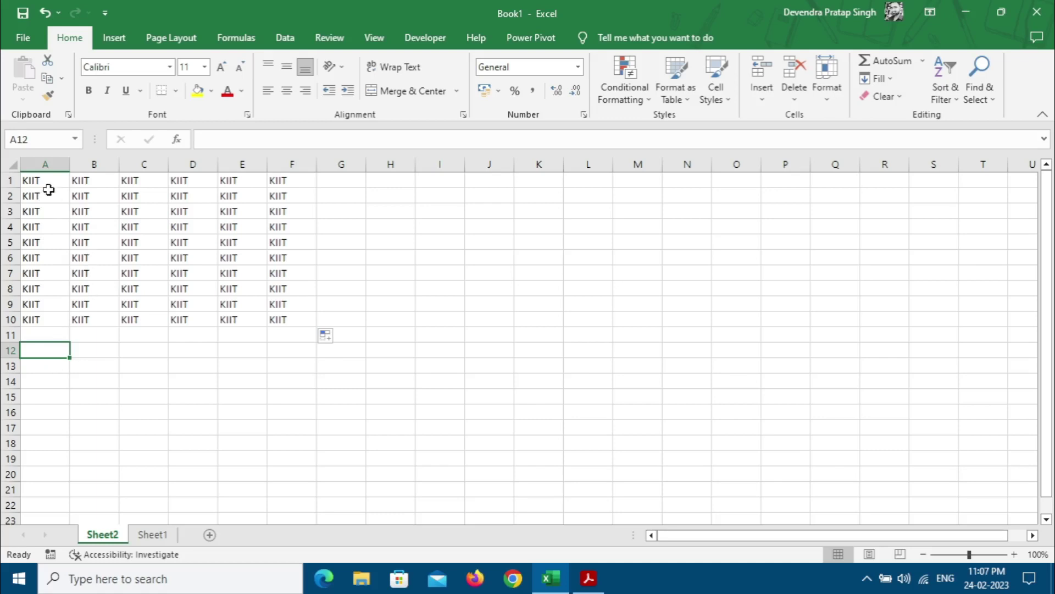
pyautogui.click(9, 179)
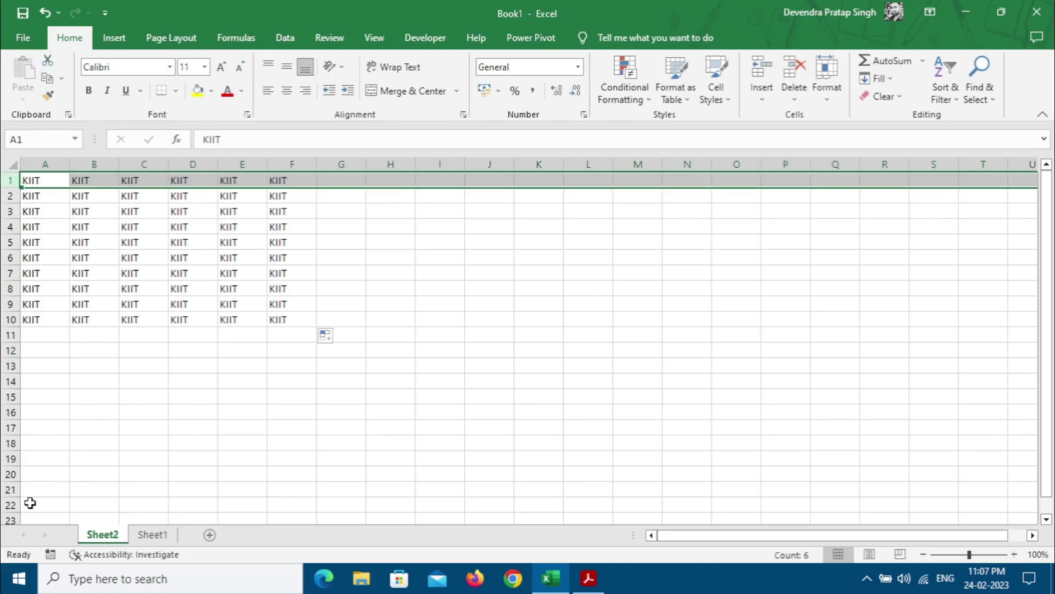
pyautogui.click(6, 504)
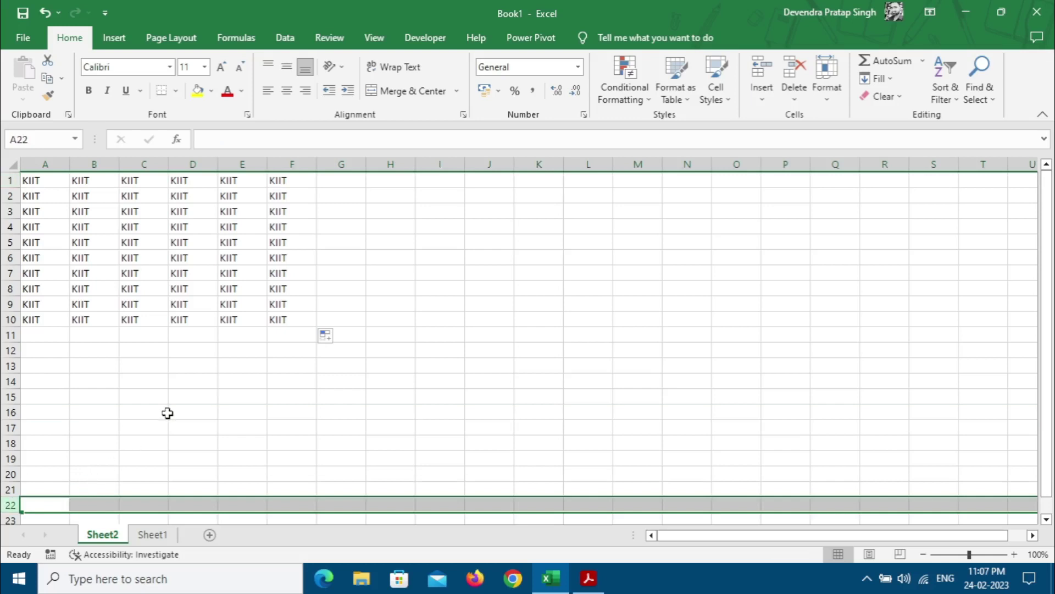
pyautogui.press('pagedown')
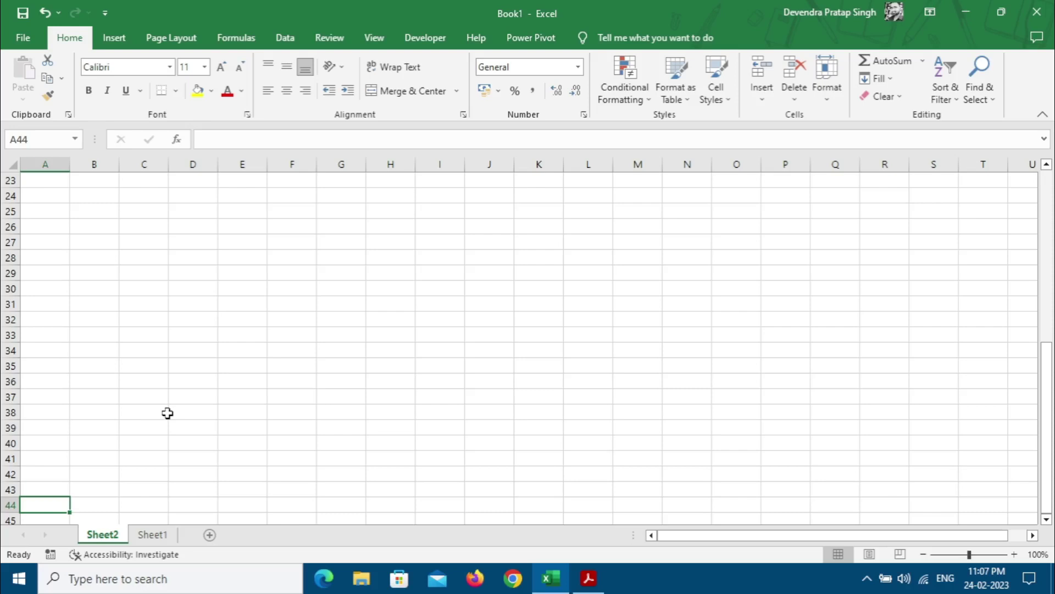
pyautogui.press('pagedown')
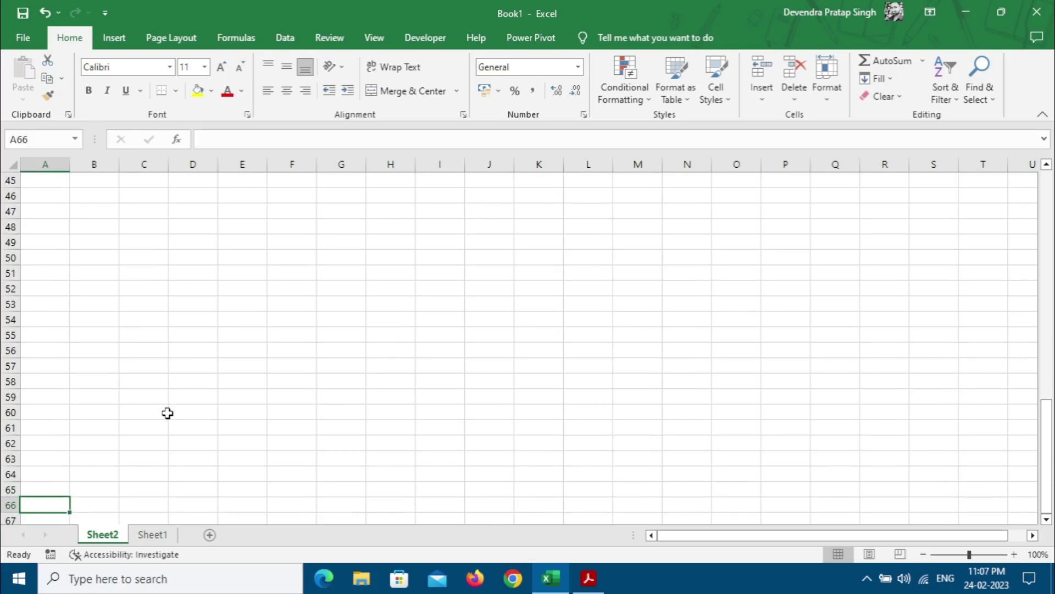
pyautogui.press('pageup')
pyautogui.press('pageup')
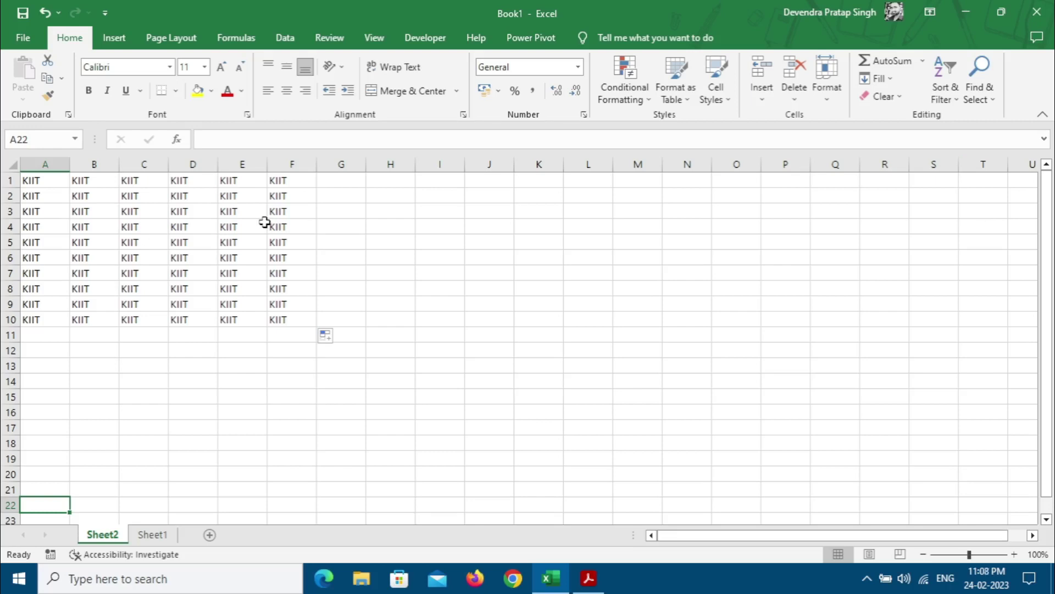
# - Move the active cell to the right along row 22, one screen at a time, from A22 to DQ22
pyautogui.hotkey('alt', 'pagedown')
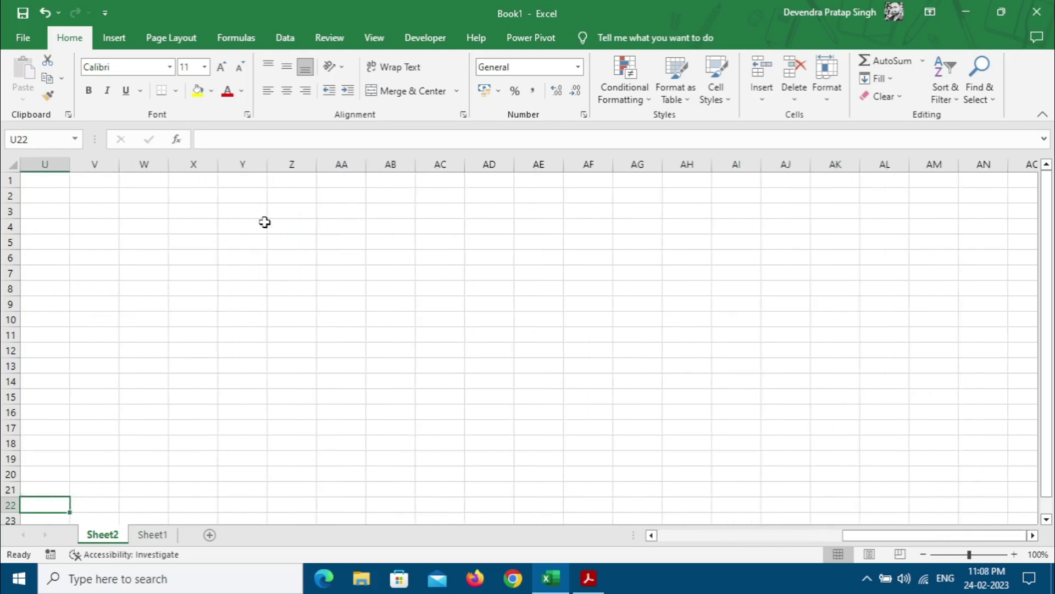
pyautogui.hotkey('alt', 'pagedown')
pyautogui.hotkey('alt', 'pagedown')
pyautogui.hotkey('alt', 'pagedown')
pyautogui.hotkey('alt', 'pagedown')
pyautogui.hotkey('alt', 'pagedown')
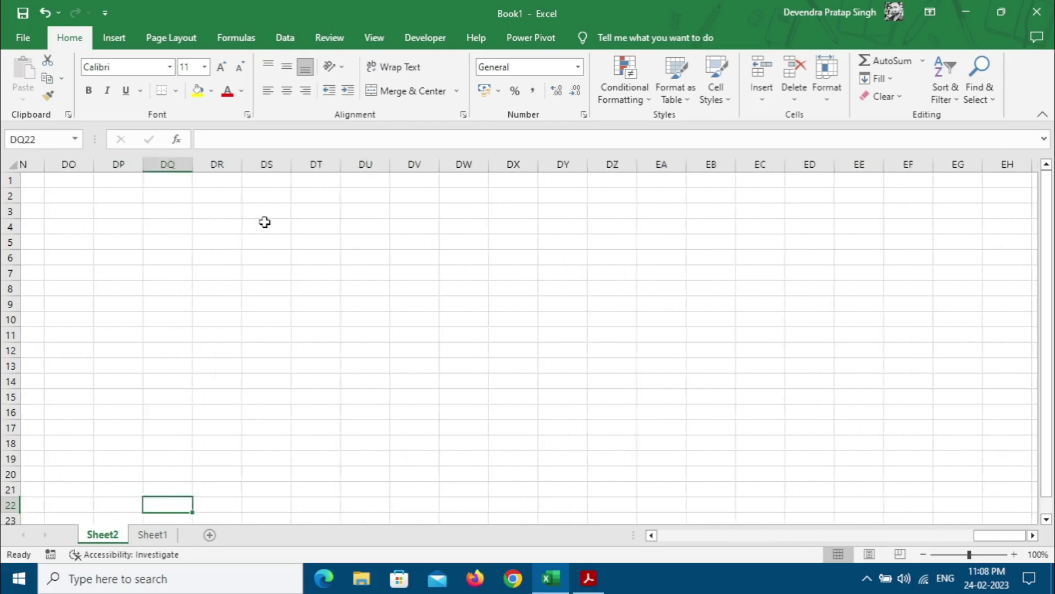
# - Move the active cell back along row 22, one screen at a time, from DQ22 to A22
pyautogui.hotkey('alt', 'pageup')
pyautogui.hotkey('alt', 'pageup')
pyautogui.hotkey('alt', 'pageup')
pyautogui.hotkey('alt', 'pageup')
pyautogui.hotkey('alt', 'pageup')
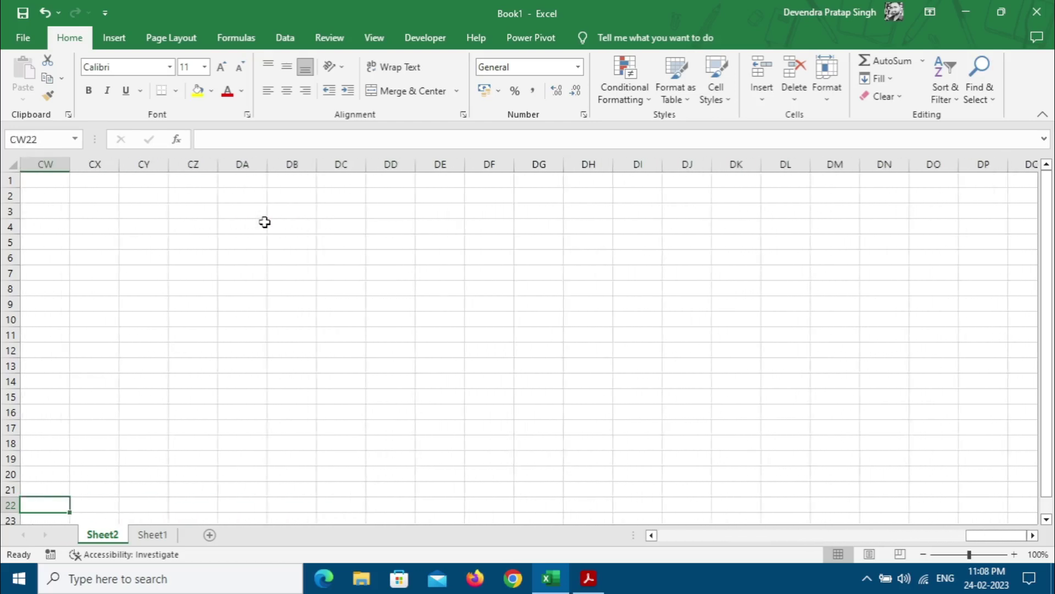
pyautogui.hotkey('alt', 'pageup')
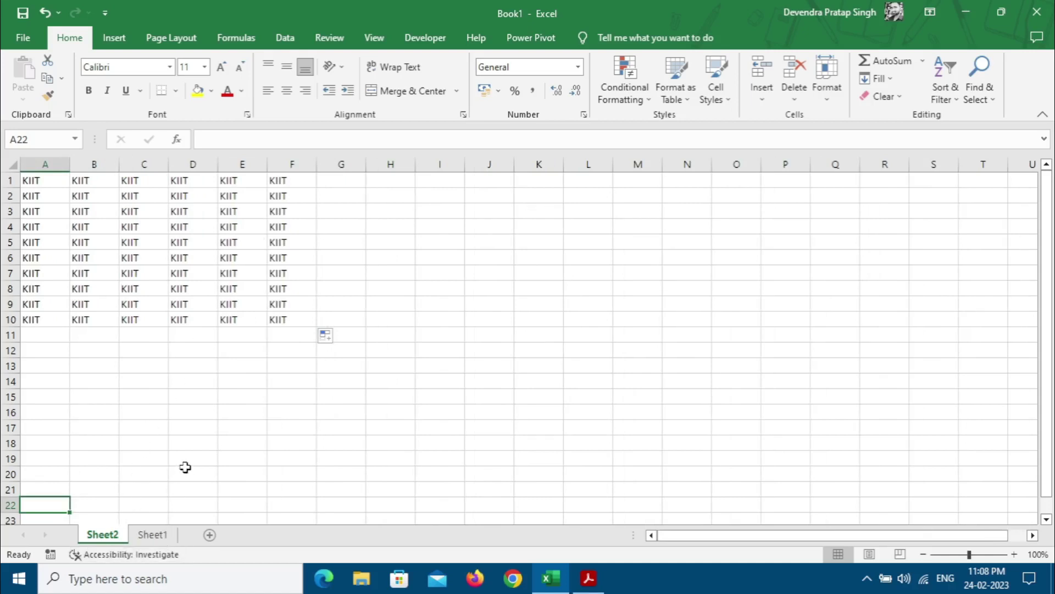
# - Insert four more blank worksheets into the workbook before the sheet filled with KIIT
pyautogui.hotkey('shift', 'F11')
pyautogui.hotkey('shift', 'F11')
pyautogui.hotkey('shift', 'F11')
pyautogui.hotkey('shift', 'F11')
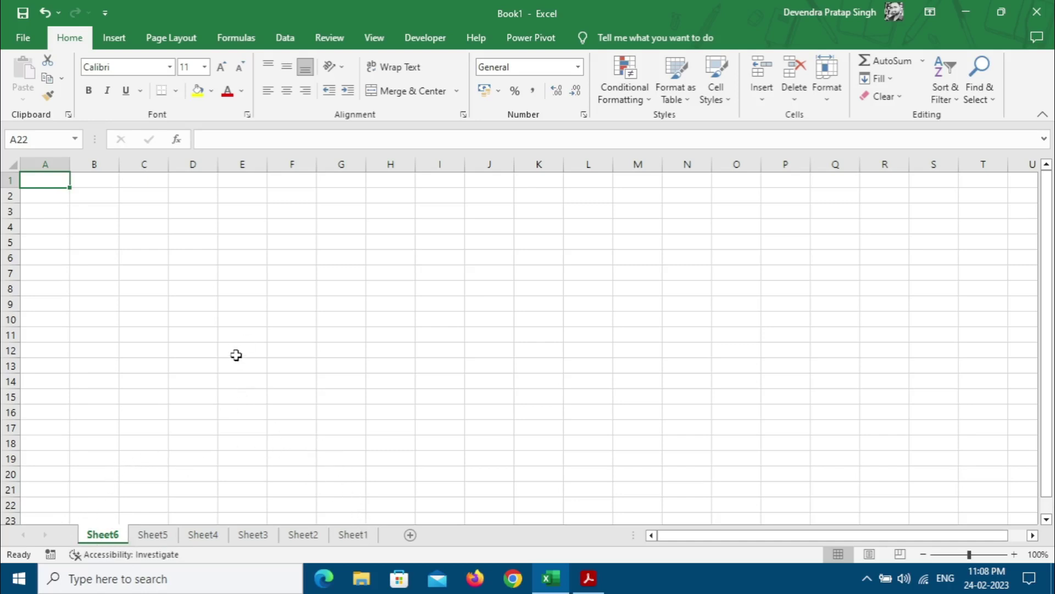
# - Check Sheet1, return to Sheet6, and move forward one sheet at a time to Sheet1
pyautogui.click(353, 535)
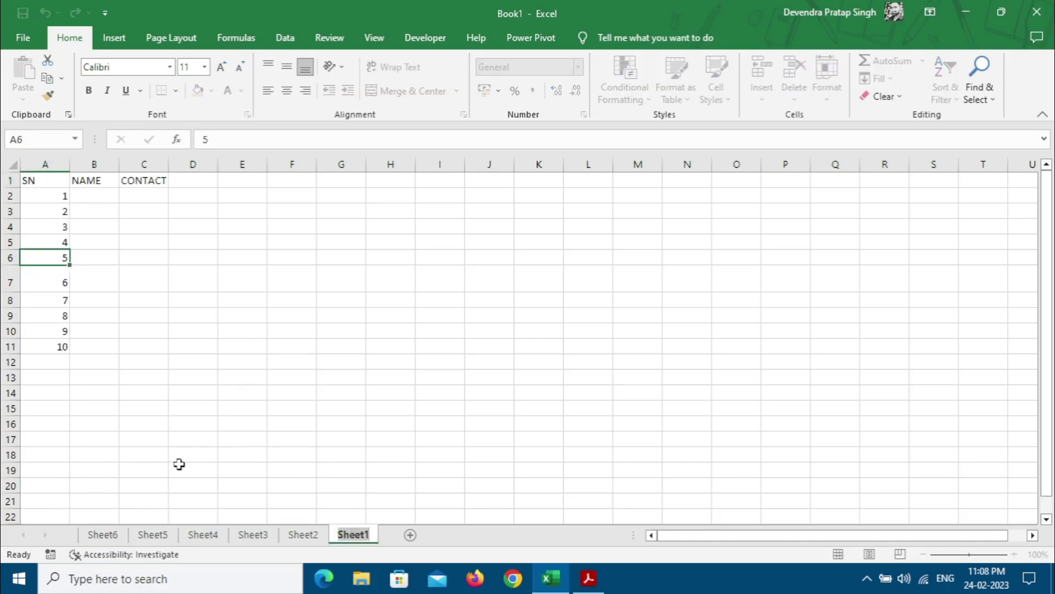
pyautogui.click(111, 534)
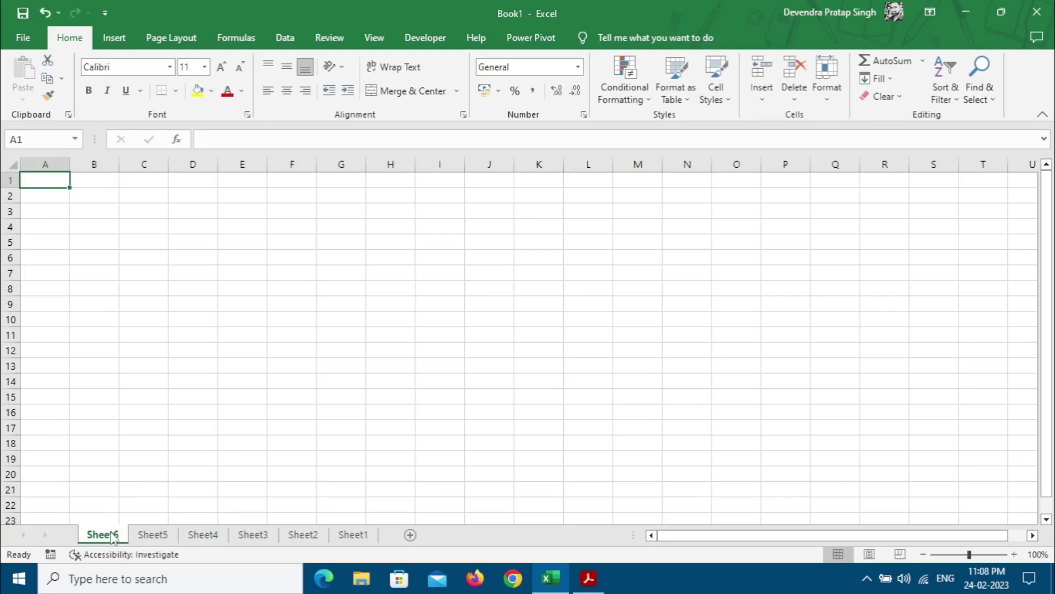
pyautogui.hotkey('ctrl', 'pagedown')
pyautogui.hotkey('ctrl', 'pagedown')
pyautogui.hotkey('ctrl', 'pagedown')
pyautogui.hotkey('ctrl', 'pagedown')
pyautogui.hotkey('ctrl', 'pagedown')
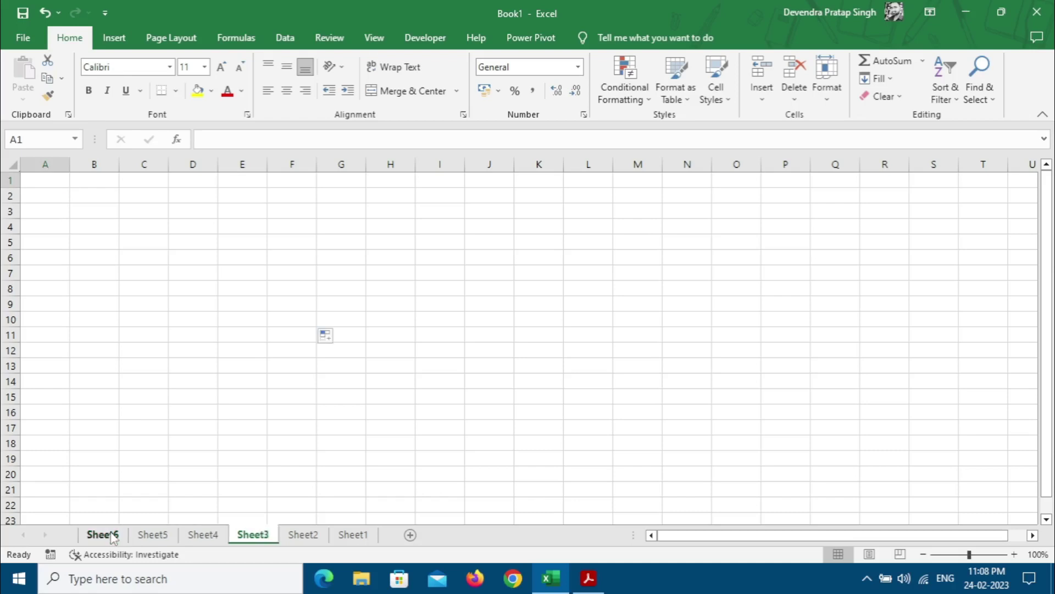
# - Move back one sheet at a time from Sheet1 to Sheet6
pyautogui.hotkey('ctrl', 'pageup')
pyautogui.hotkey('ctrl', 'pageup')
pyautogui.hotkey('ctrl', 'pageup')
pyautogui.hotkey('ctrl', 'pageup')
pyautogui.hotkey('ctrl', 'pageup')
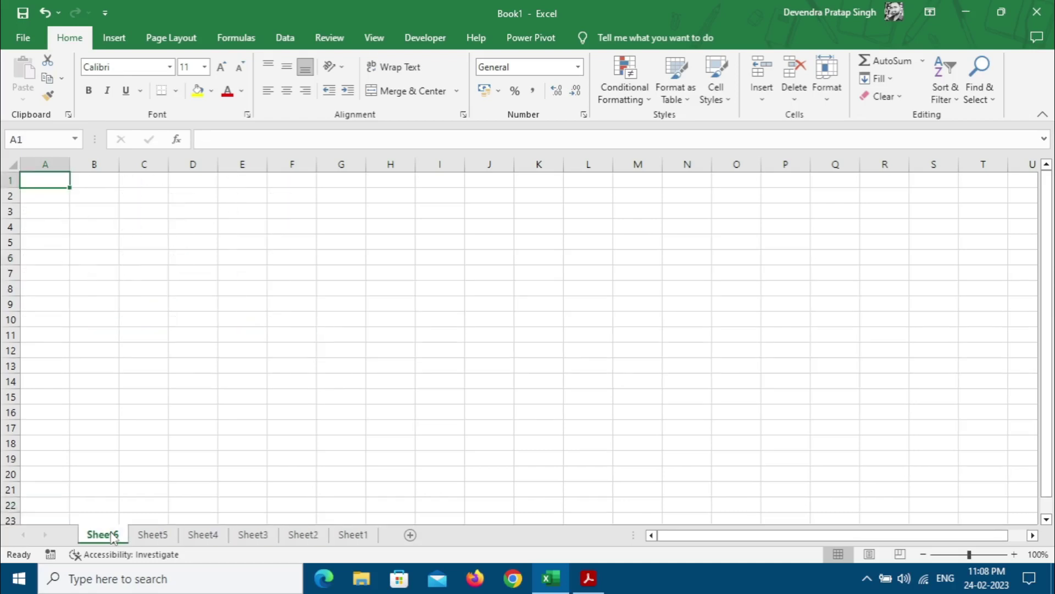
# - Move through the worksheets one by one from Sheet6 to Sheet1 and back to Sheet6
pyautogui.hotkey('ctrl', 'pagedown')
pyautogui.hotkey('ctrl', 'pagedown')
pyautogui.hotkey('ctrl', 'pagedown')
pyautogui.hotkey('ctrl', 'pagedown')
pyautogui.hotkey('ctrl', 'pagedown')
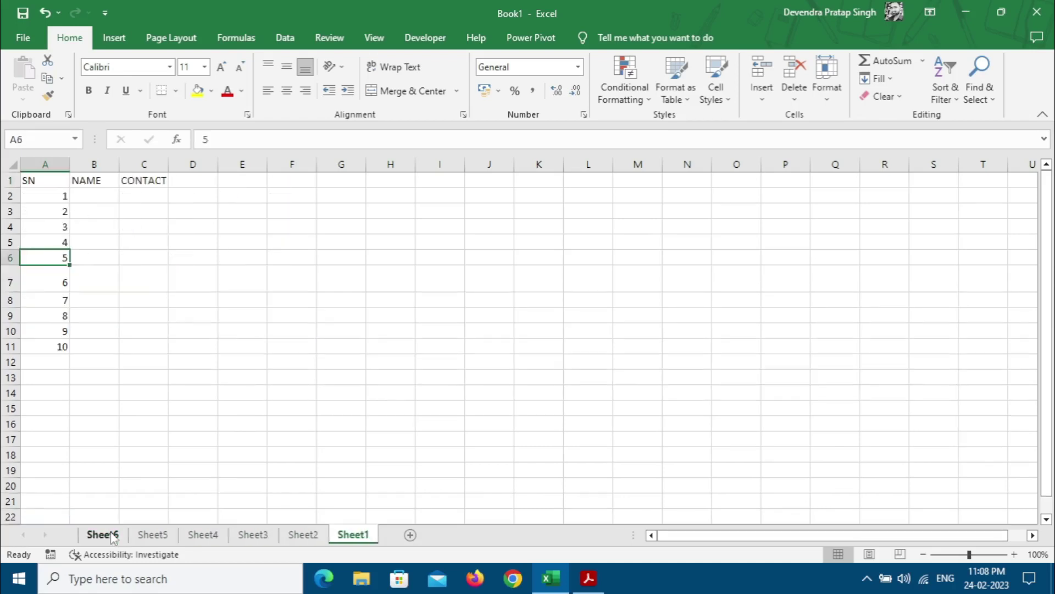
pyautogui.hotkey('ctrl', 'pageup')
pyautogui.hotkey('ctrl', 'pageup')
pyautogui.hotkey('ctrl', 'pageup')
pyautogui.hotkey('ctrl', 'pageup')
pyautogui.hotkey('ctrl', 'pageup')
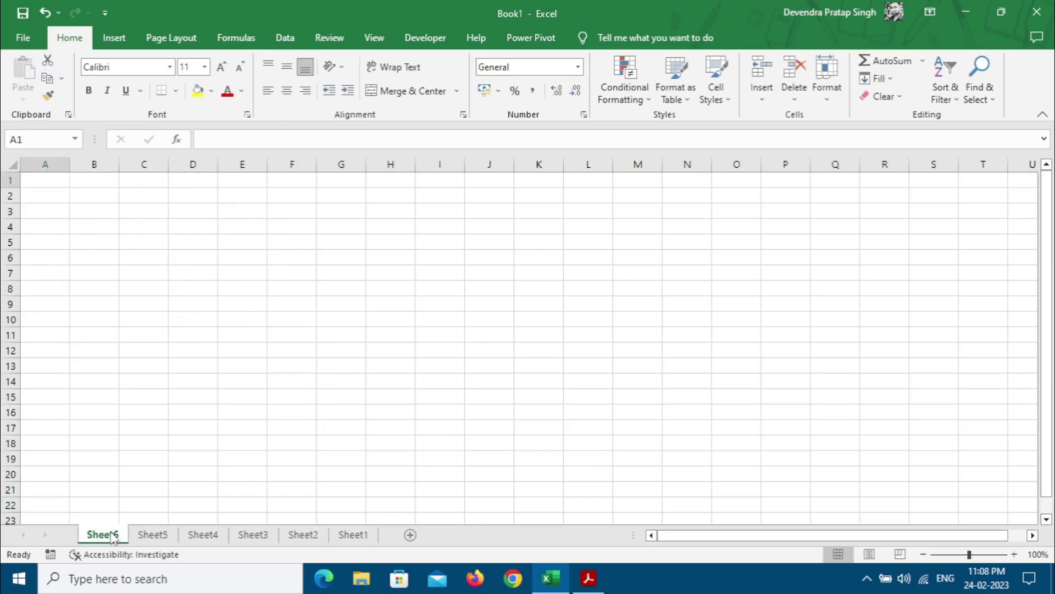
# - Move forward one sheet at a time from Sheet6 to Sheet1
pyautogui.hotkey('ctrl', 'pagedown')
pyautogui.hotkey('ctrl', 'pagedown')
pyautogui.hotkey('ctrl', 'pagedown')
pyautogui.hotkey('ctrl', 'pagedown')
pyautogui.hotkey('ctrl', 'pagedown')
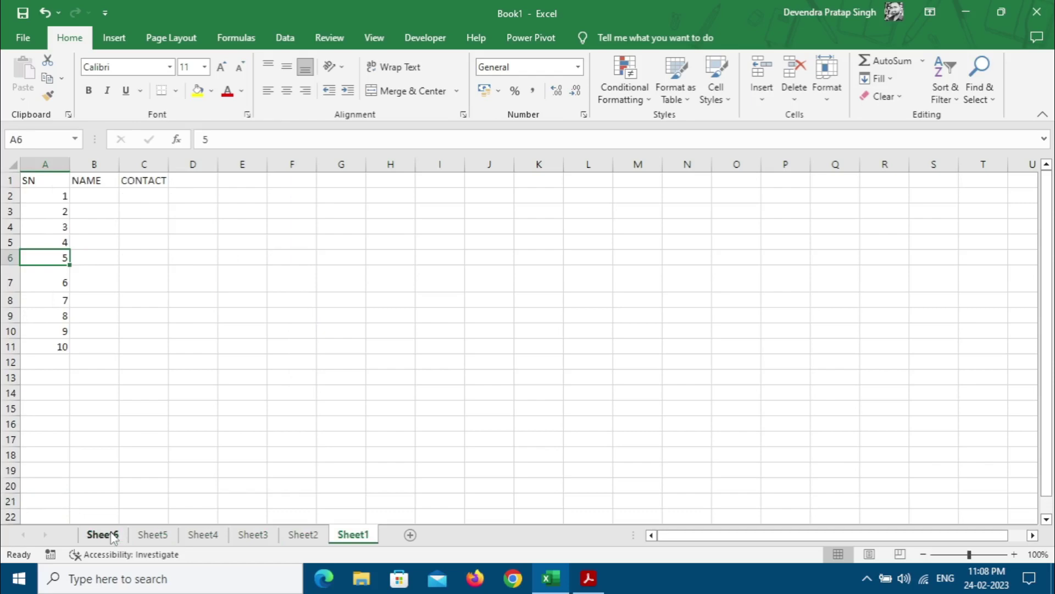
# - Switch to the Cursor Movements slides, view the next page of shortcuts, and return to Excel
pyautogui.hotkey('alt', 'Tab')
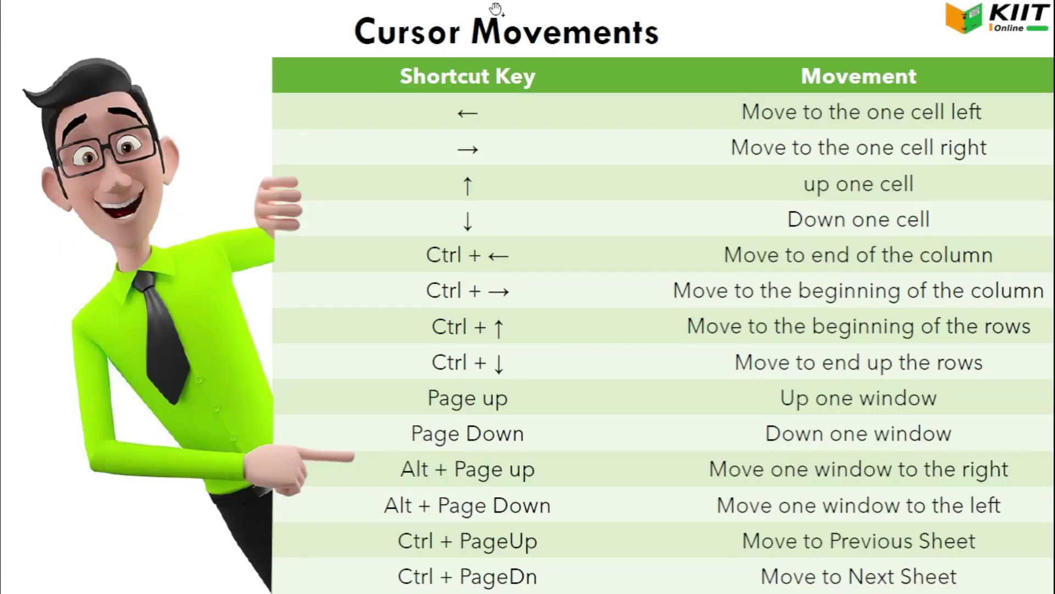
pyautogui.click(489, 590)
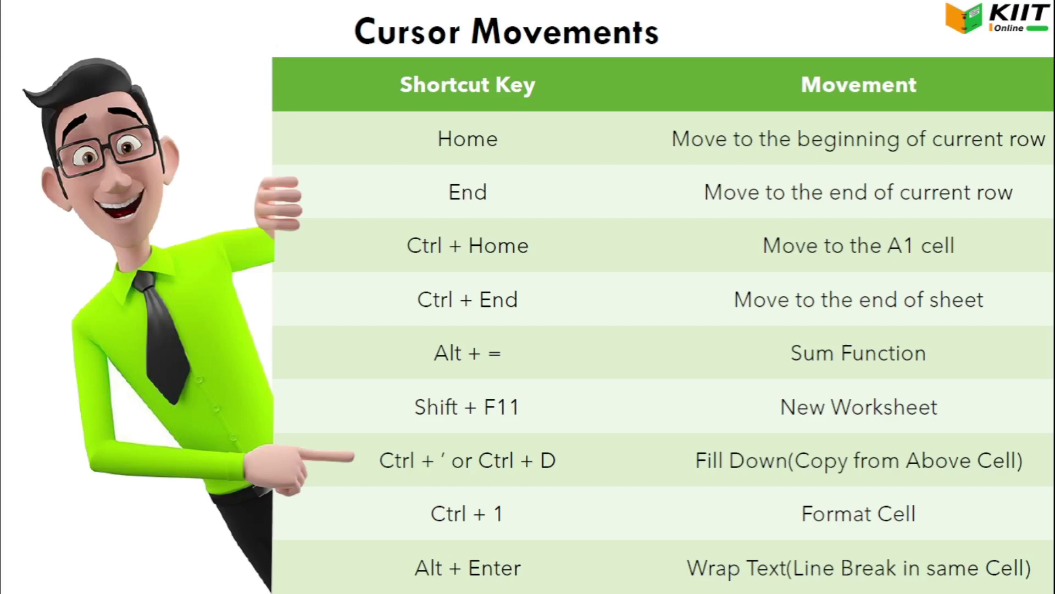
pyautogui.hotkey('alt', 'Tab')
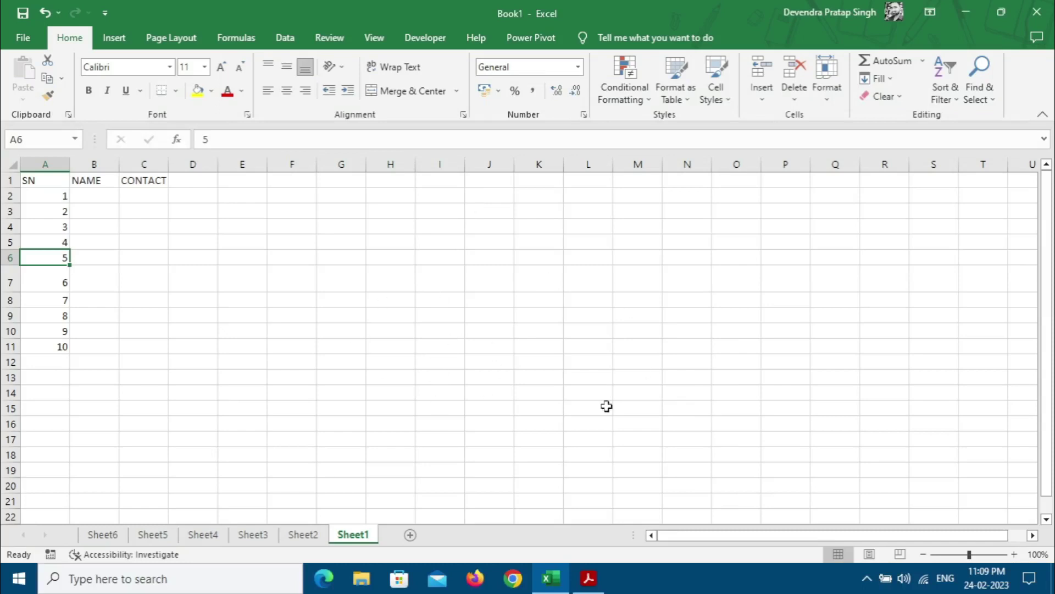
# - Jump to the beginning of the current row in Sheet1 from K12, M14 and M18 in turn
pyautogui.click(558, 365)
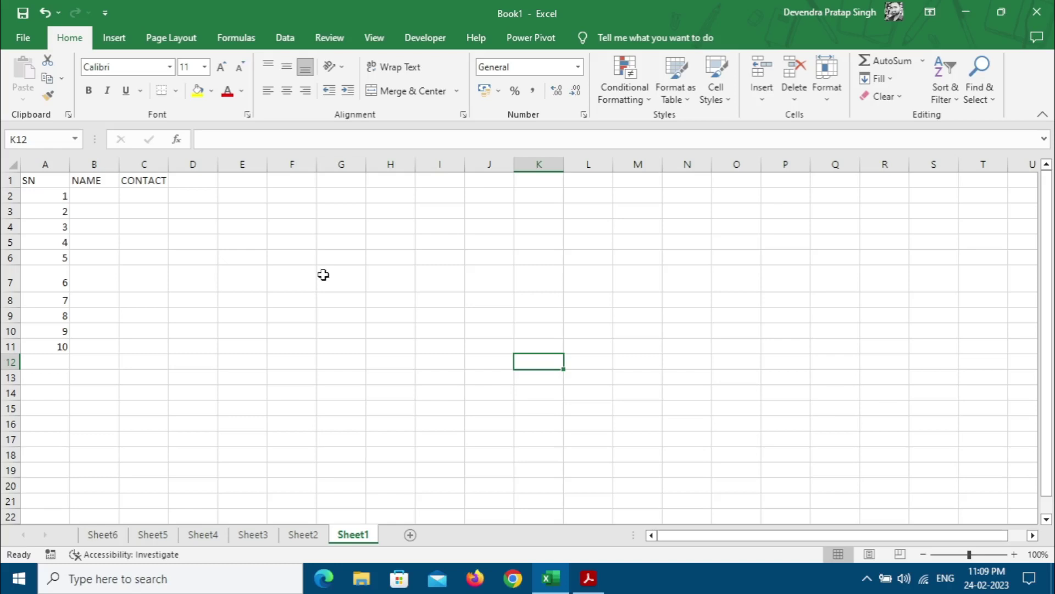
pyautogui.press('Home')
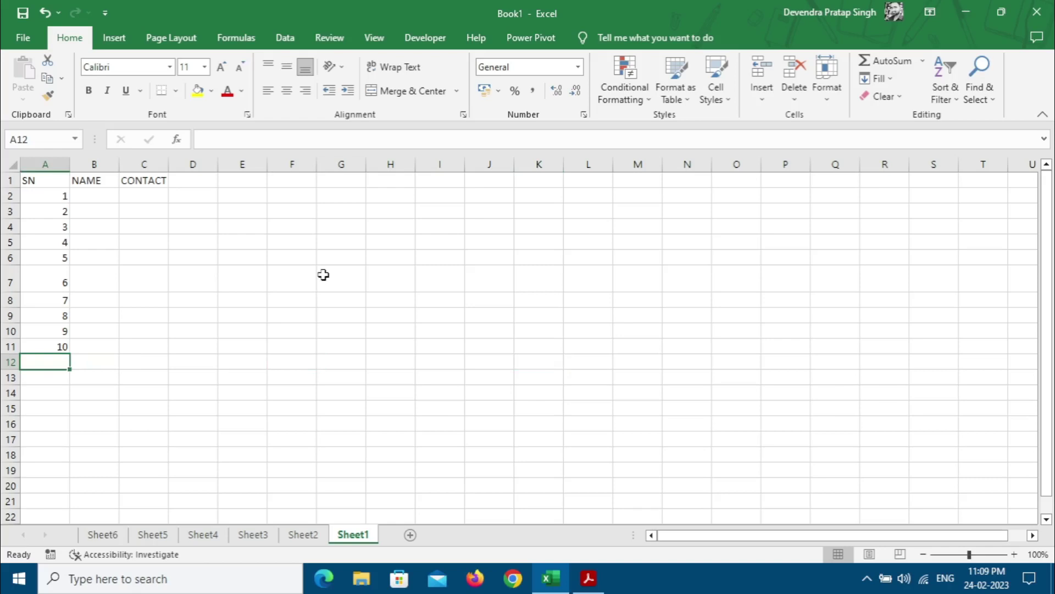
pyautogui.click(660, 392)
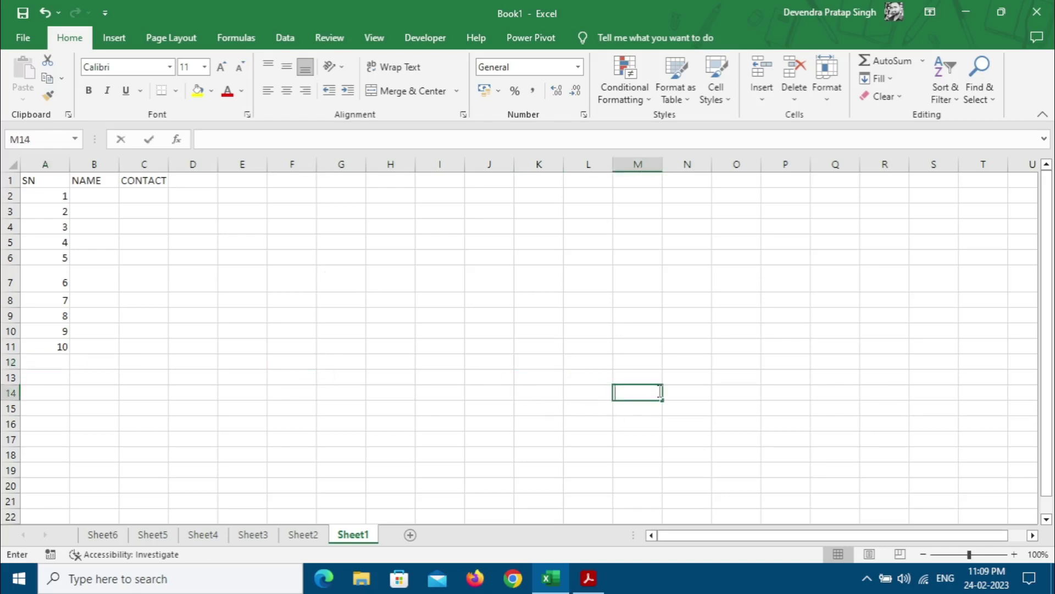
pyautogui.press('Escape')
pyautogui.press('Home')
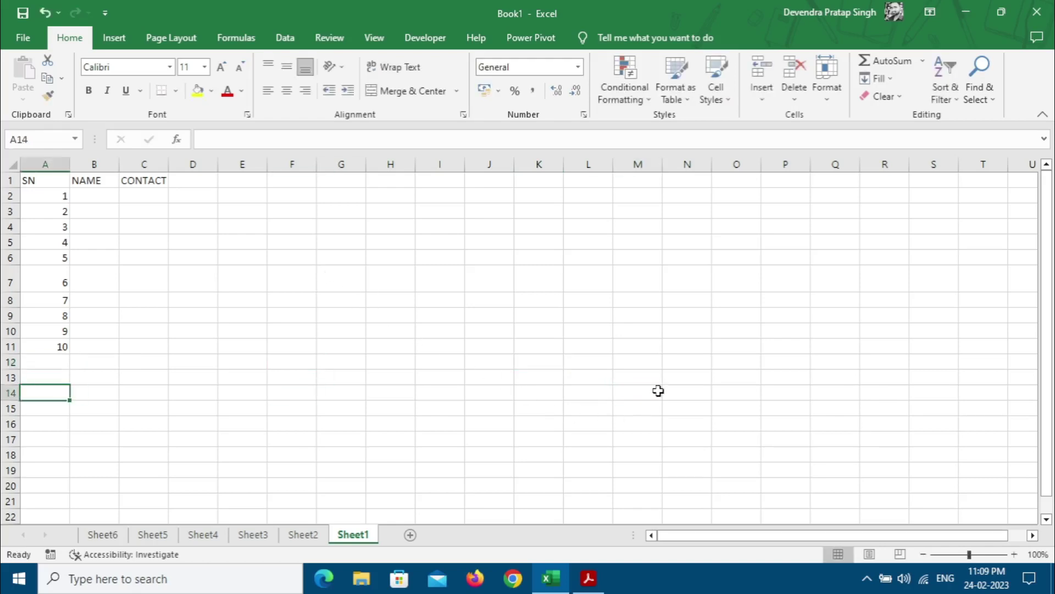
pyautogui.click(651, 451)
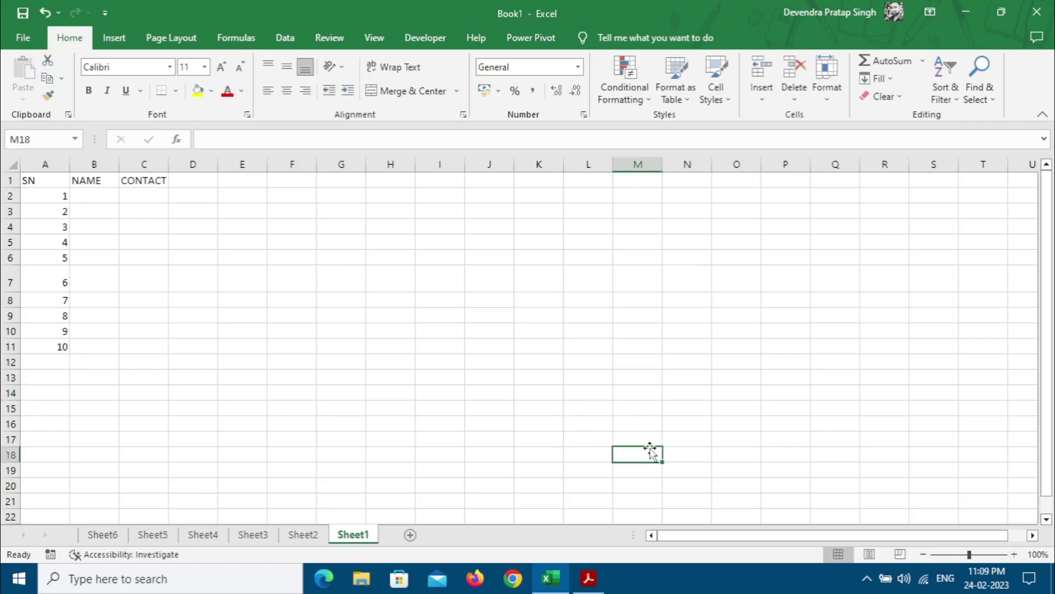
pyautogui.press('Home')
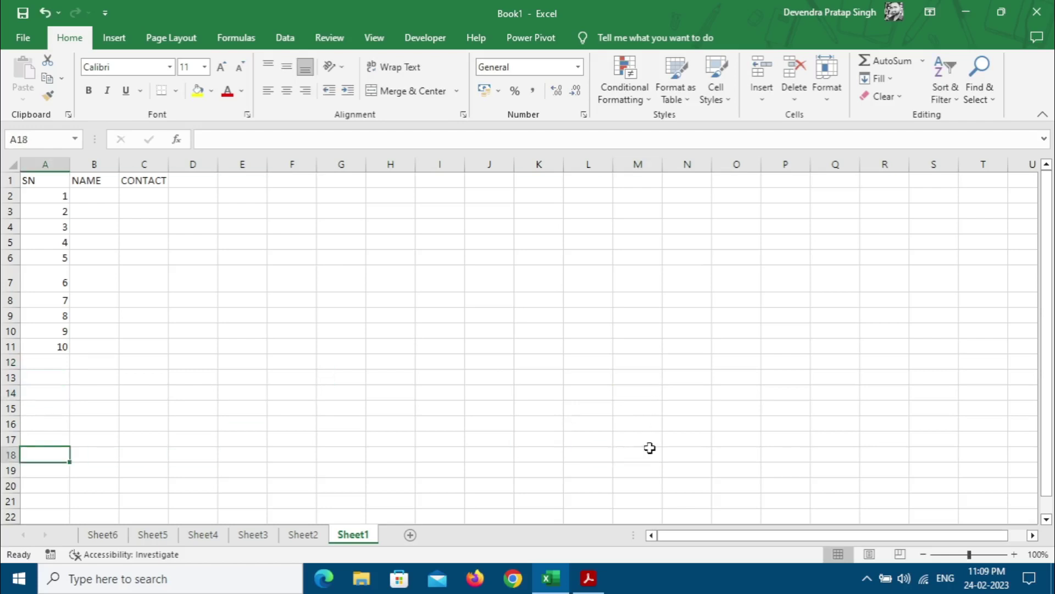
# - Select cell L19 in Sheet1 and jump directly to cell A1
pyautogui.click(609, 360)
pyautogui.click(607, 467)
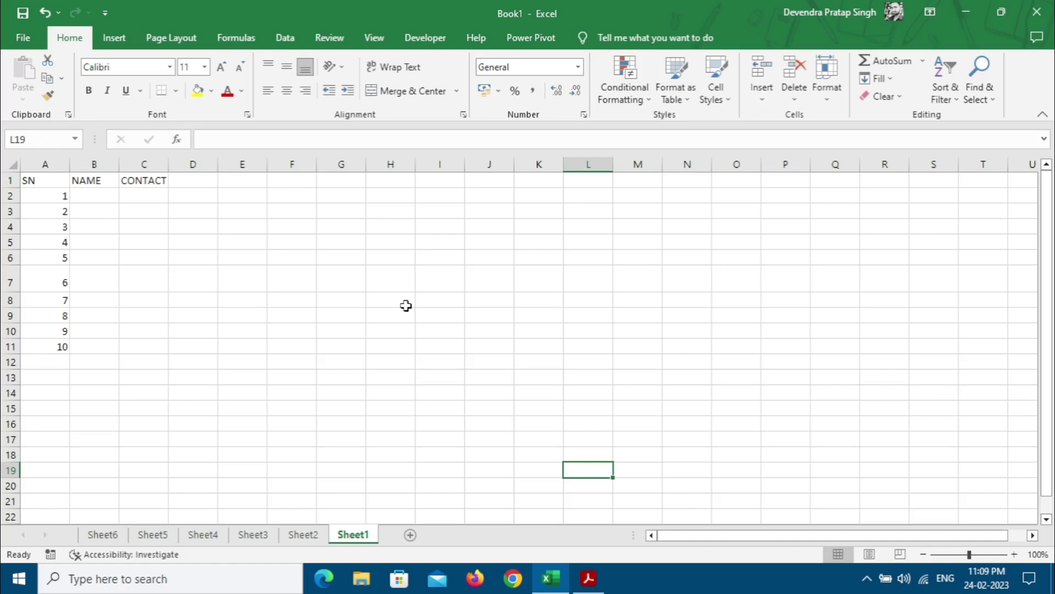
pyautogui.hotkey('ctrl', 'Home')
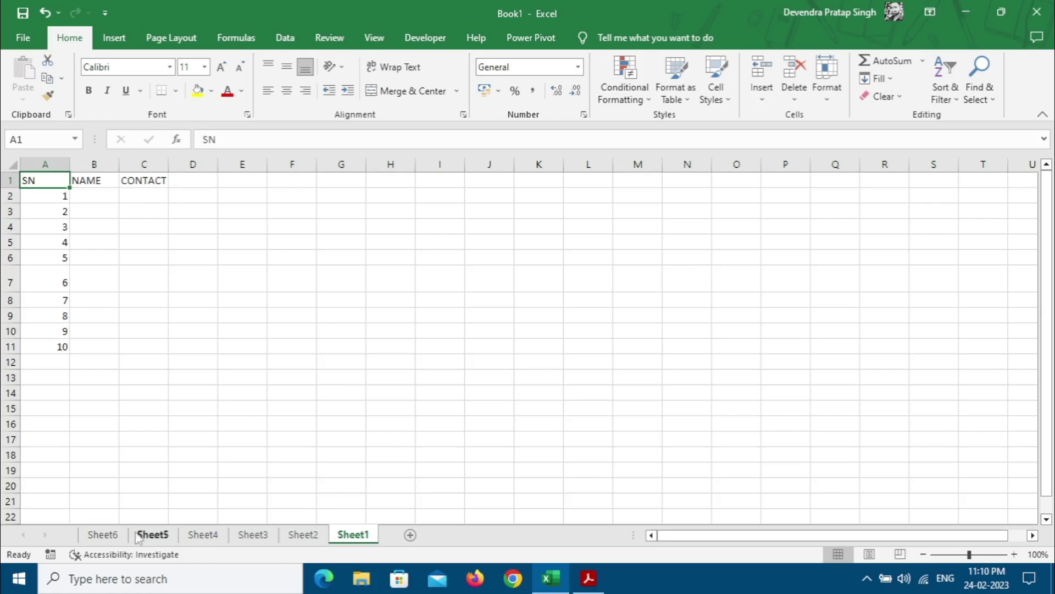
# - Open the blank Sheet3 and jump with End mode from A1 to the last column, XFD1, and back to A1
pyautogui.click(304, 536)
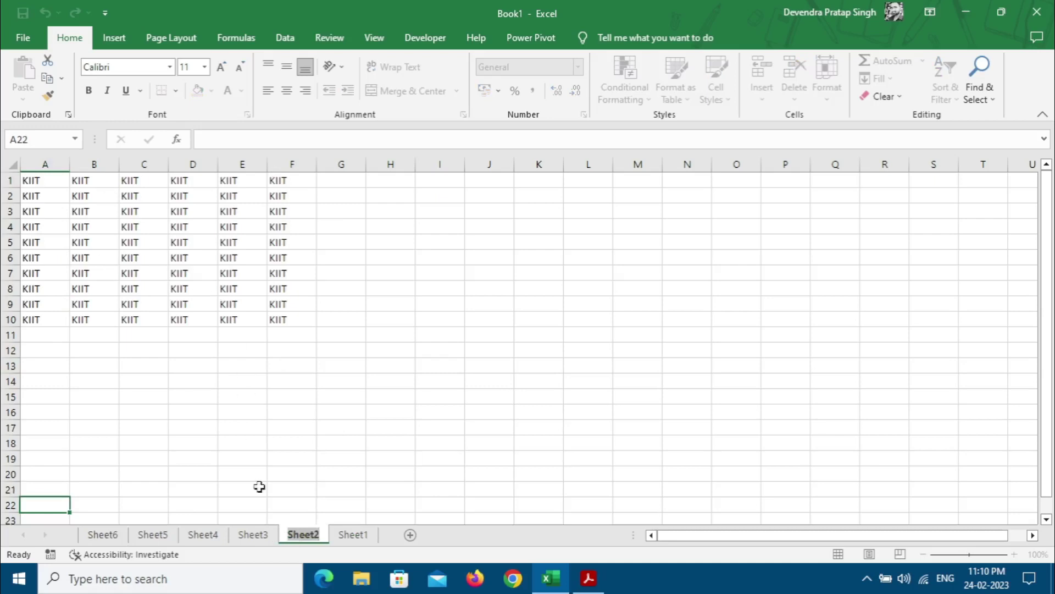
pyautogui.click(253, 536)
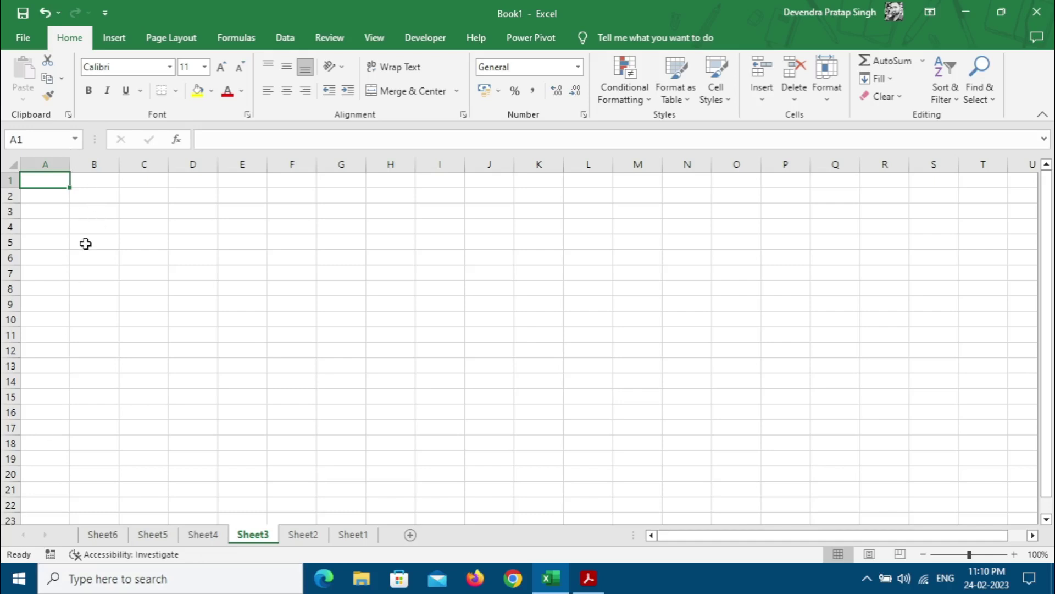
pyautogui.press('End')
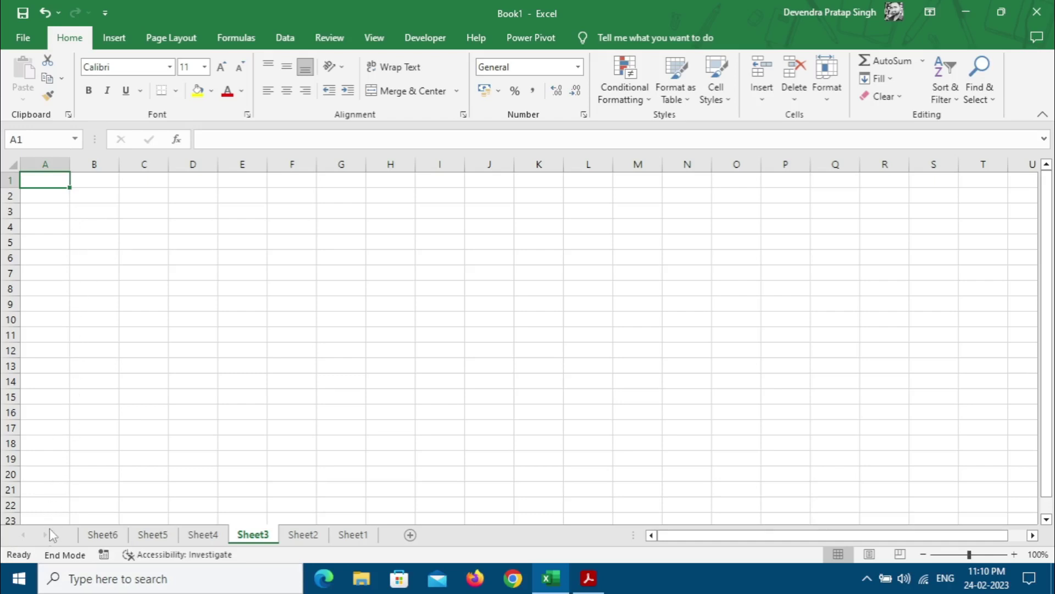
pyautogui.click(23, 535)
pyautogui.press('Right')
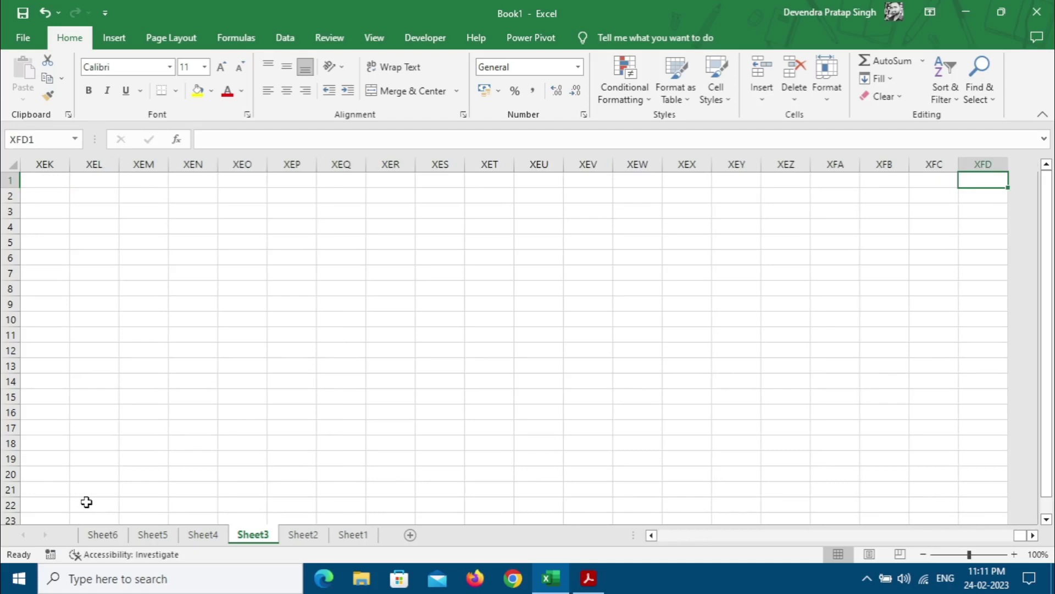
pyautogui.press('End')
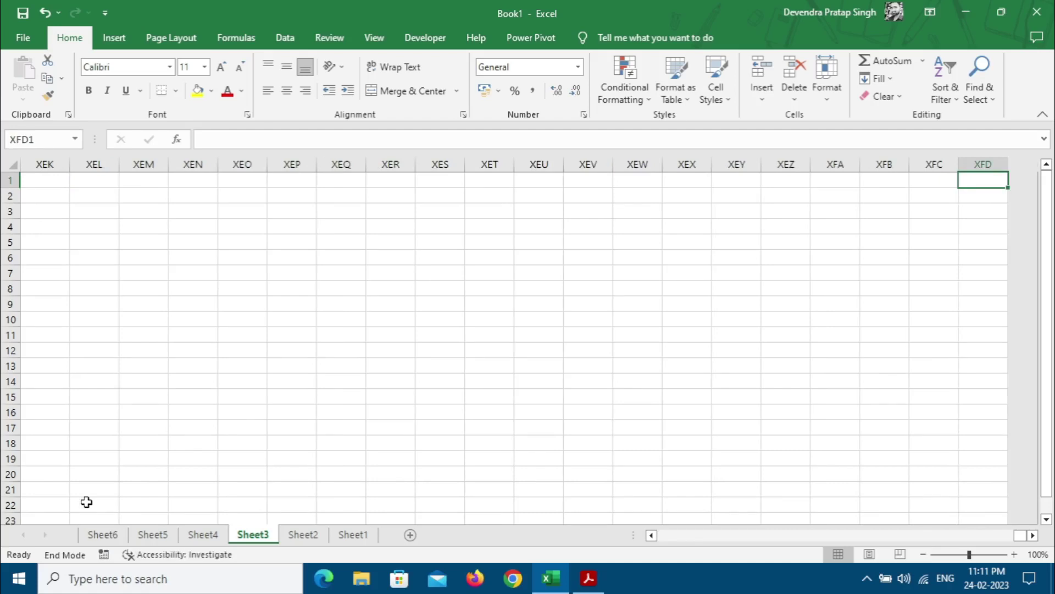
pyautogui.press('Left')
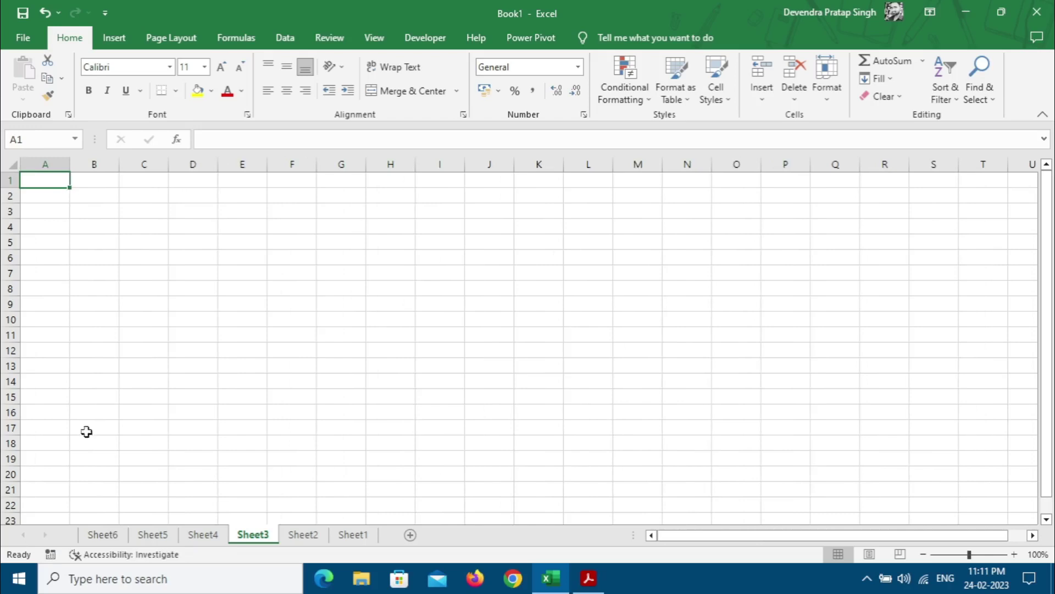
# - Open Sheet2, select A1, and jump right with End mode to the data's edge at F1 and on to XFD1
pyautogui.click(304, 535)
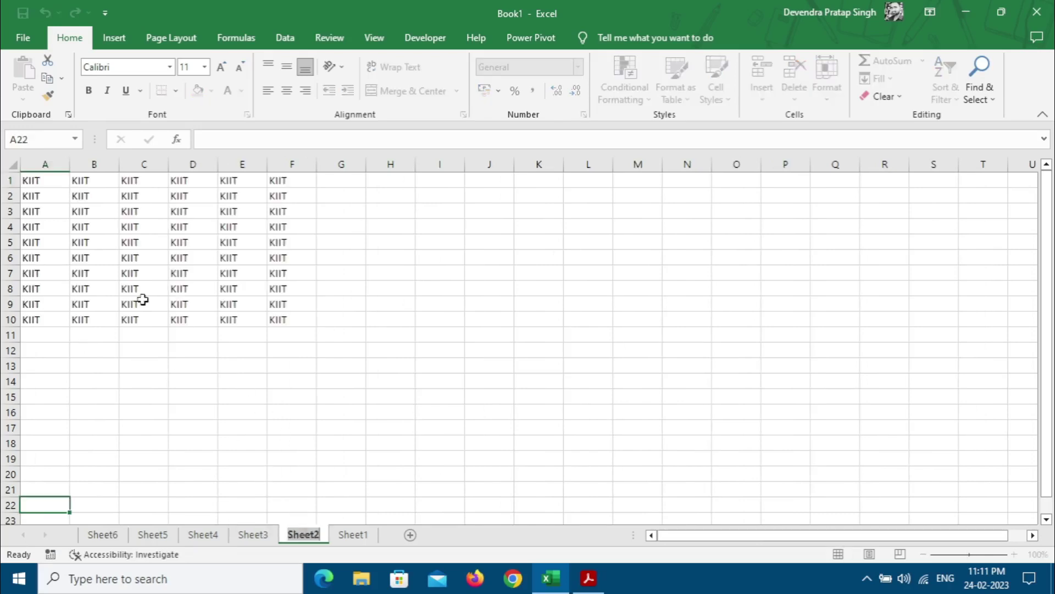
pyautogui.click(52, 180)
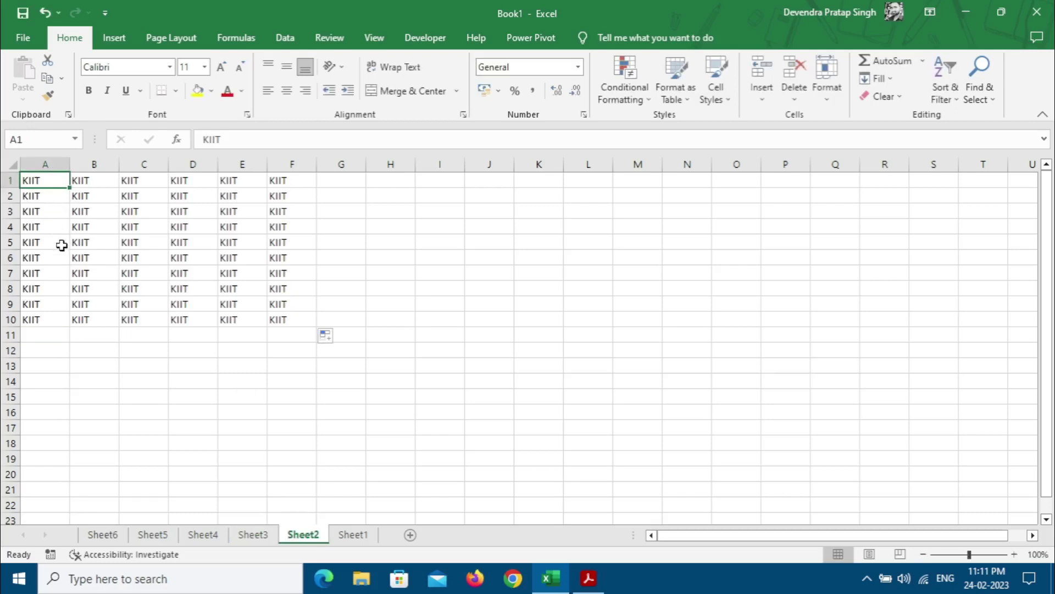
pyautogui.press('End')
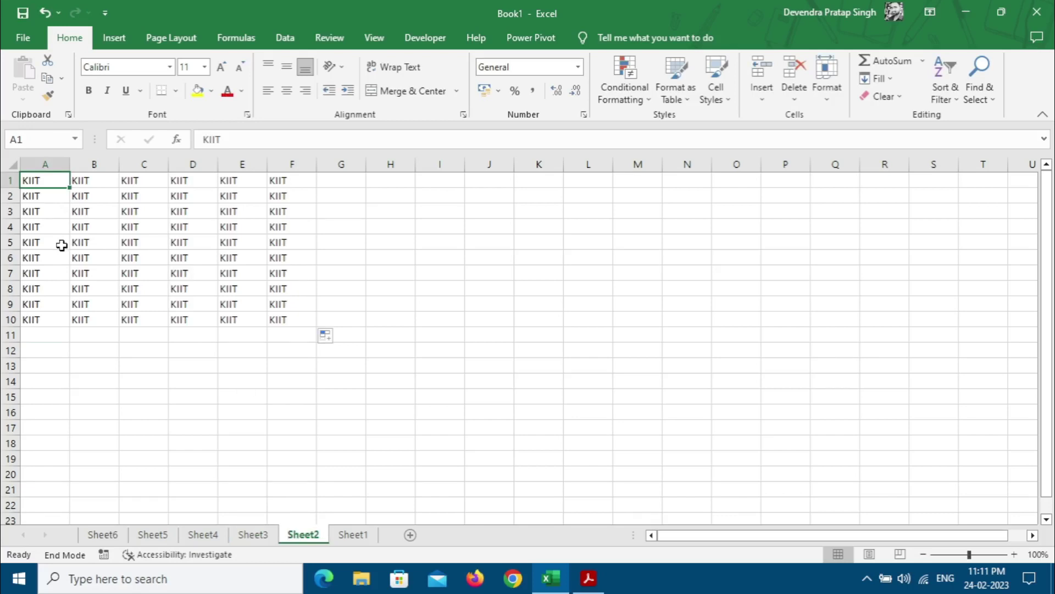
pyautogui.press('Right')
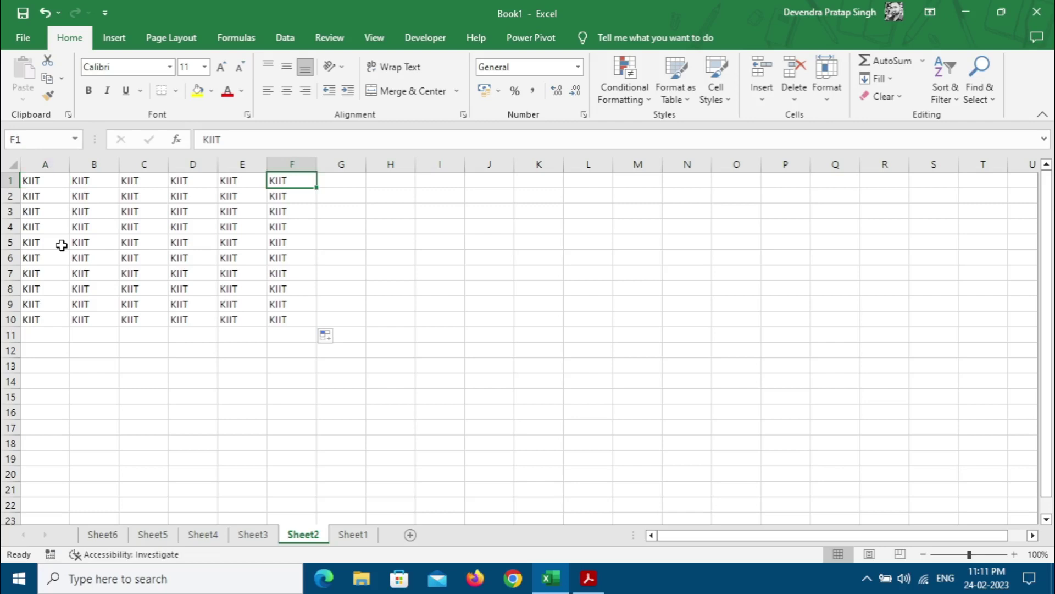
pyautogui.press('End')
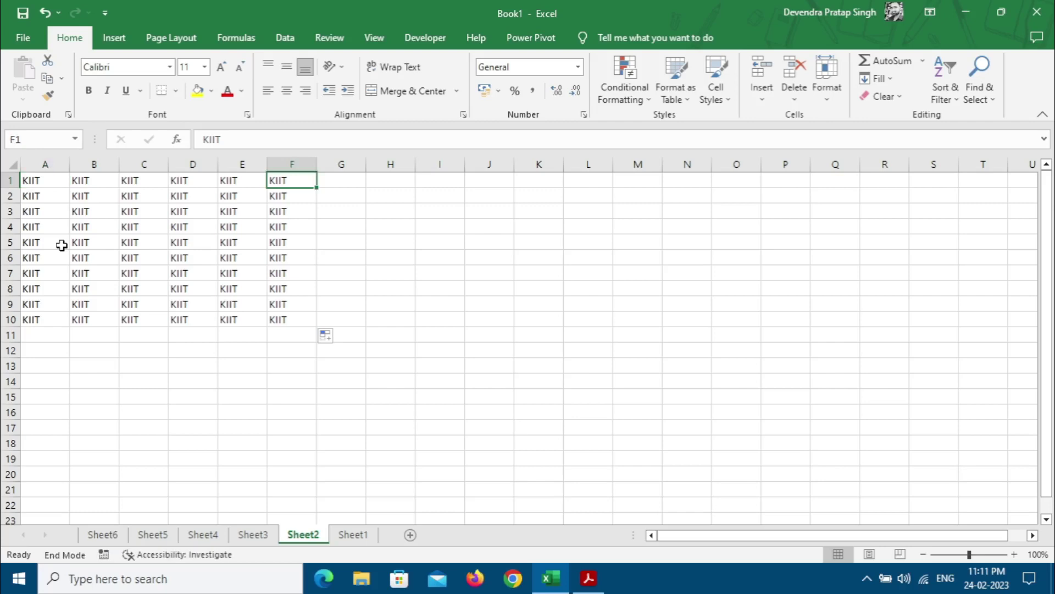
pyautogui.press('Right')
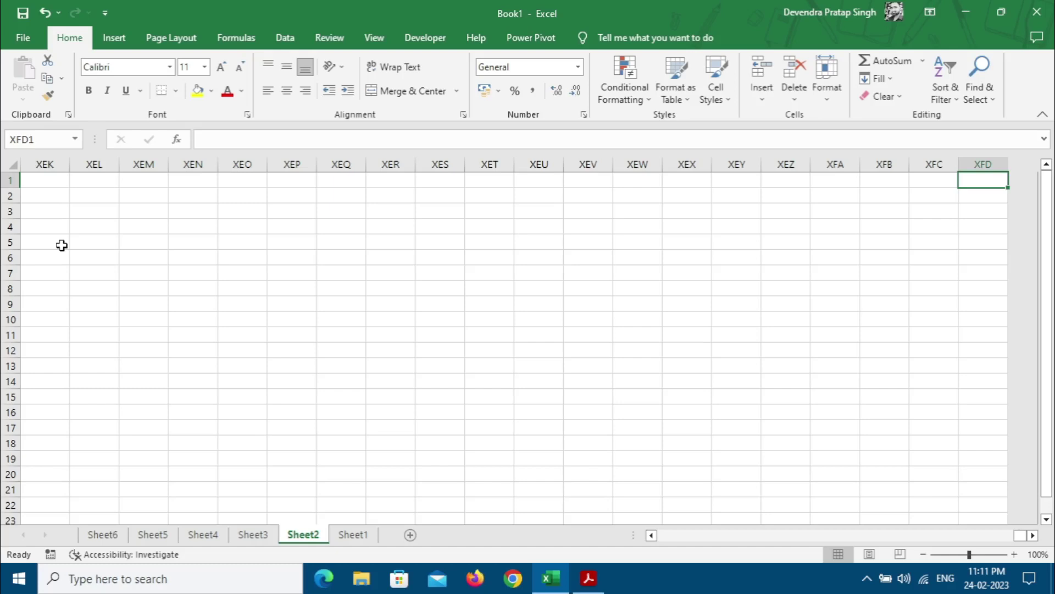
# - Jump left along row 1 with End mode from XFD1 to F1 and on to A1
pyautogui.press('End')
pyautogui.press('Left')
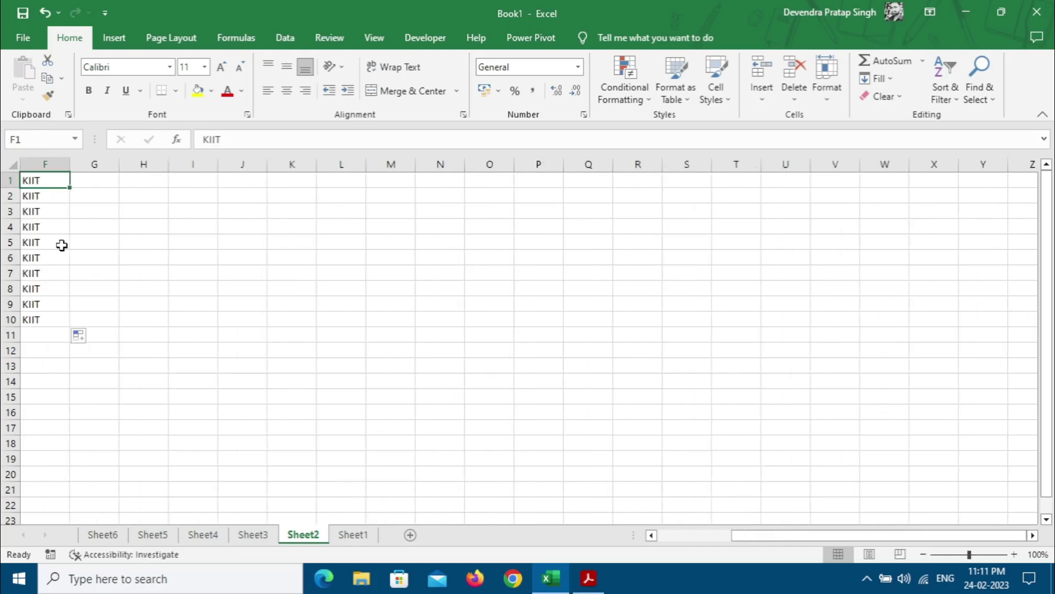
pyautogui.press('End')
pyautogui.press('Left')
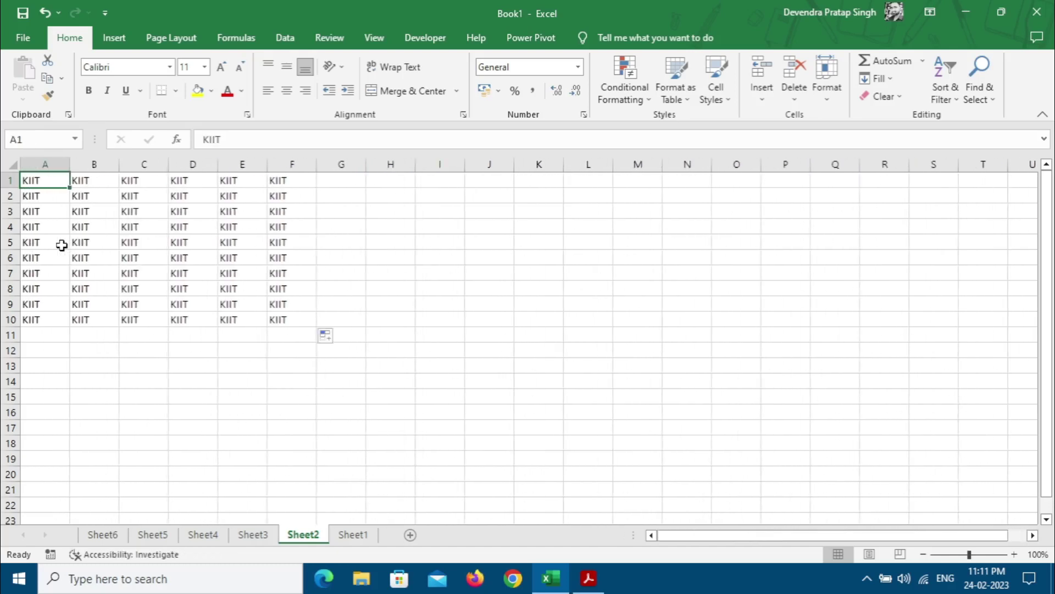
# - Jump down column A with End mode, past the end of the data, to the sheet's last row at A1048576
pyautogui.press('End')
pyautogui.press('Down')
pyautogui.press('End')
pyautogui.press('Down')
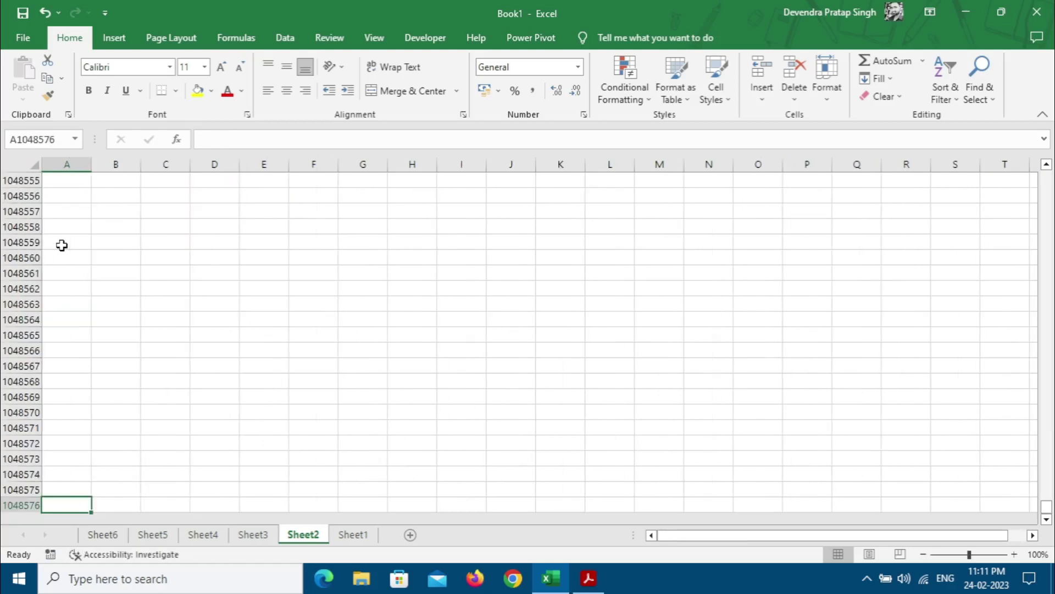
# - Jump up column A with End mode from A1048576 to A10 and on to A1
pyautogui.press('End')
pyautogui.press('Up')
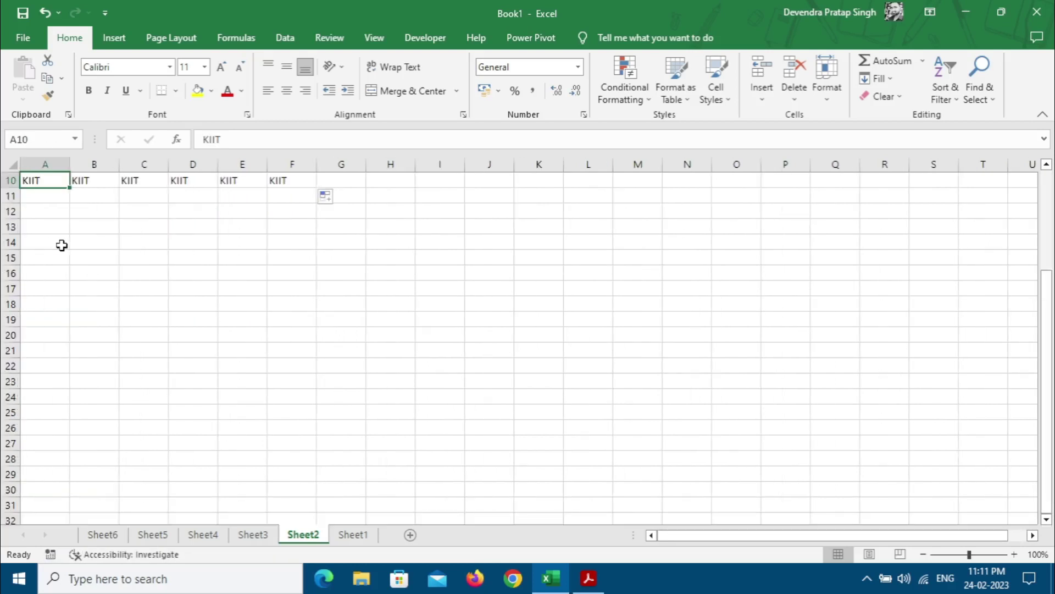
pyautogui.press('End')
pyautogui.press('Up')
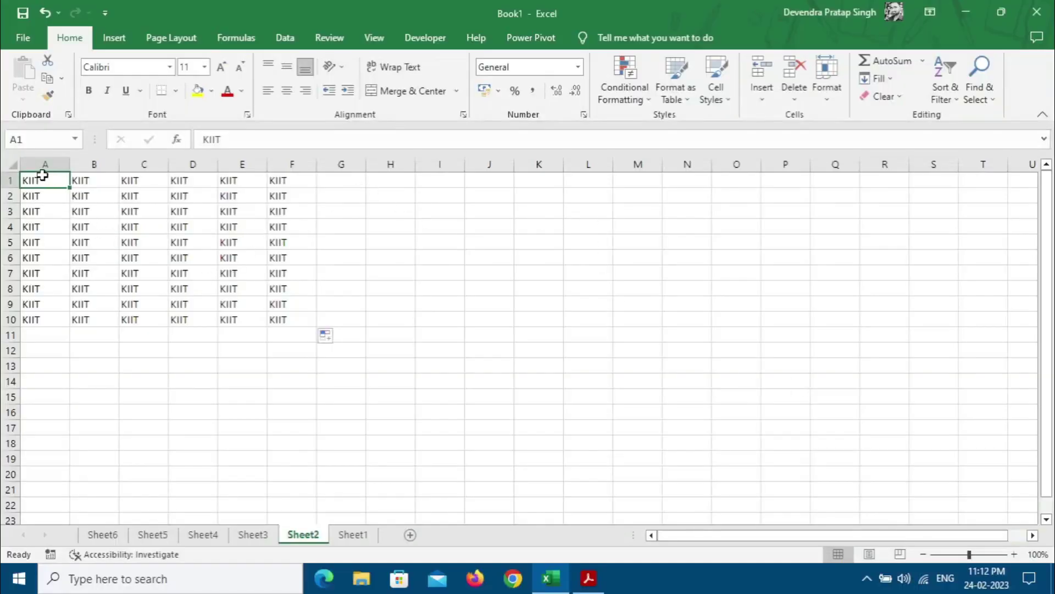
# - Fill every cell of A1:F10 with the value 10 in a single entry
pyautogui.moveTo(42, 175); pyautogui.dragTo(291, 319)
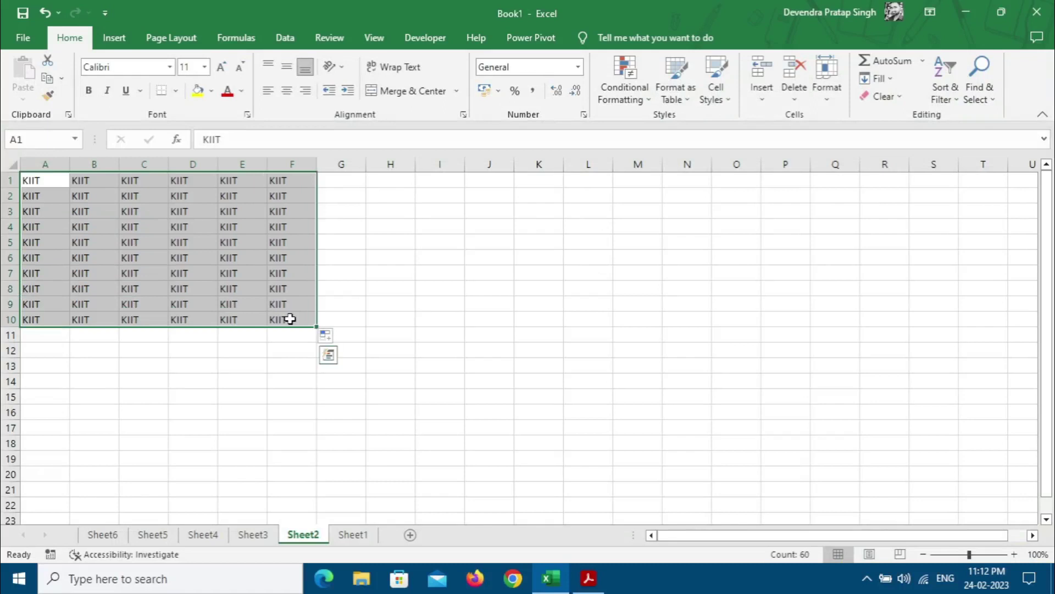
pyautogui.write('10')
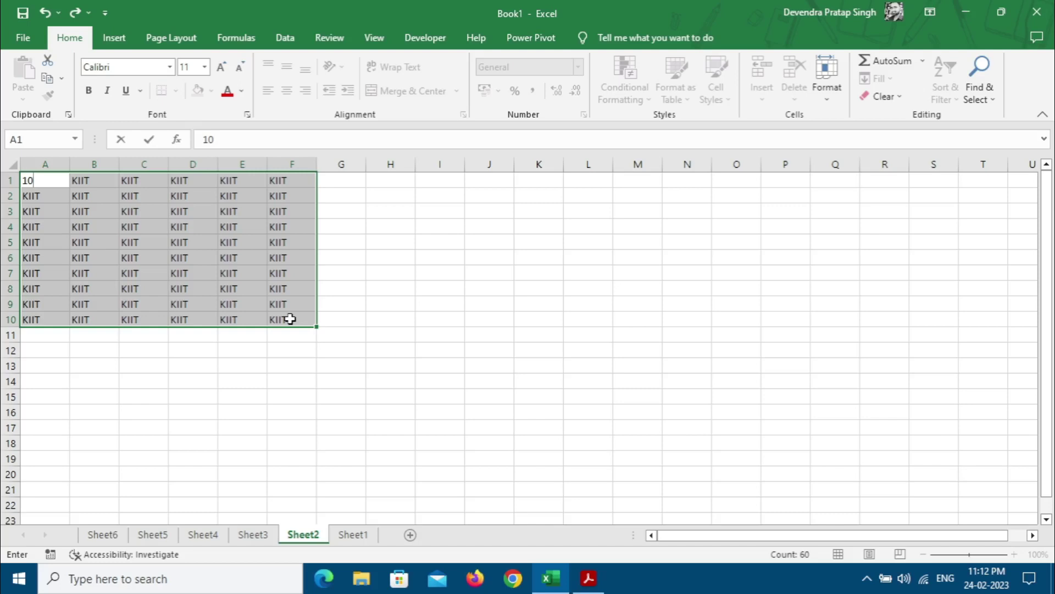
pyautogui.hotkey('ctrl', 'Return')
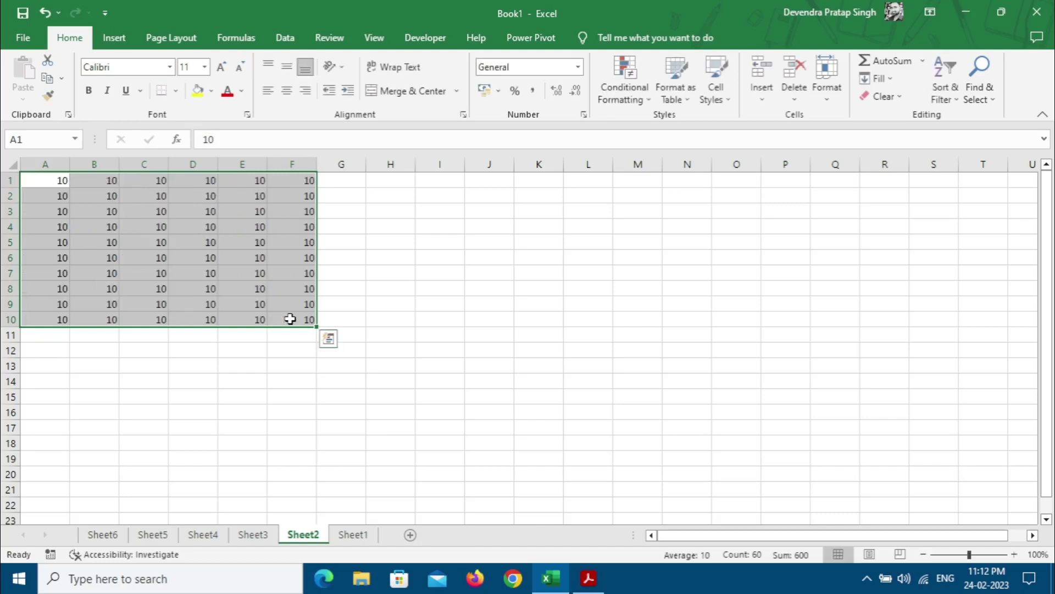
pyautogui.click(246, 379)
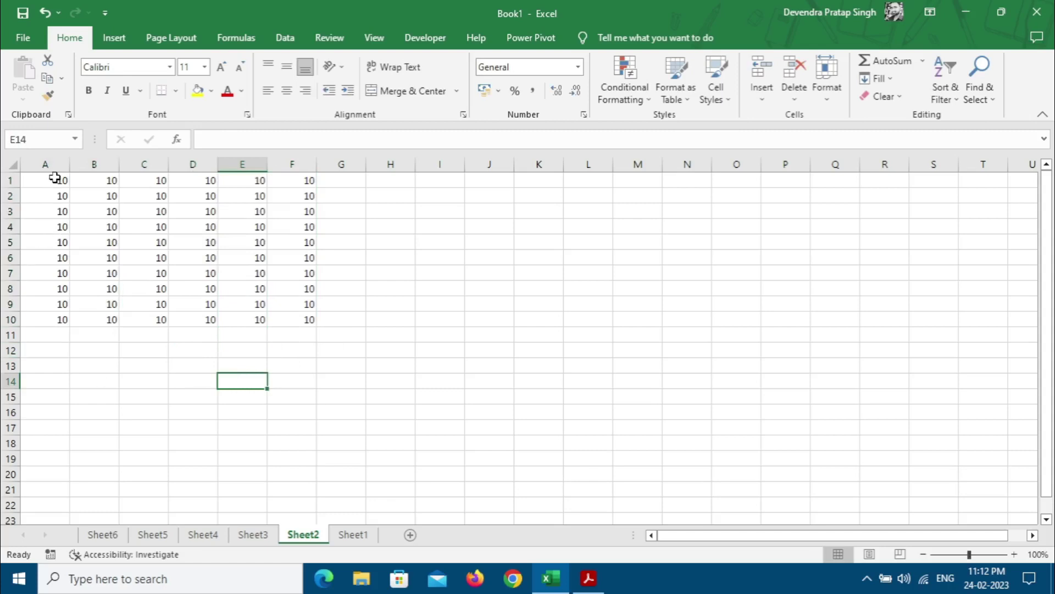
# - Total A1:A10 in A11 with AutoSum and clear A11 again
pyautogui.moveTo(52, 178); pyautogui.dragTo(57, 317)
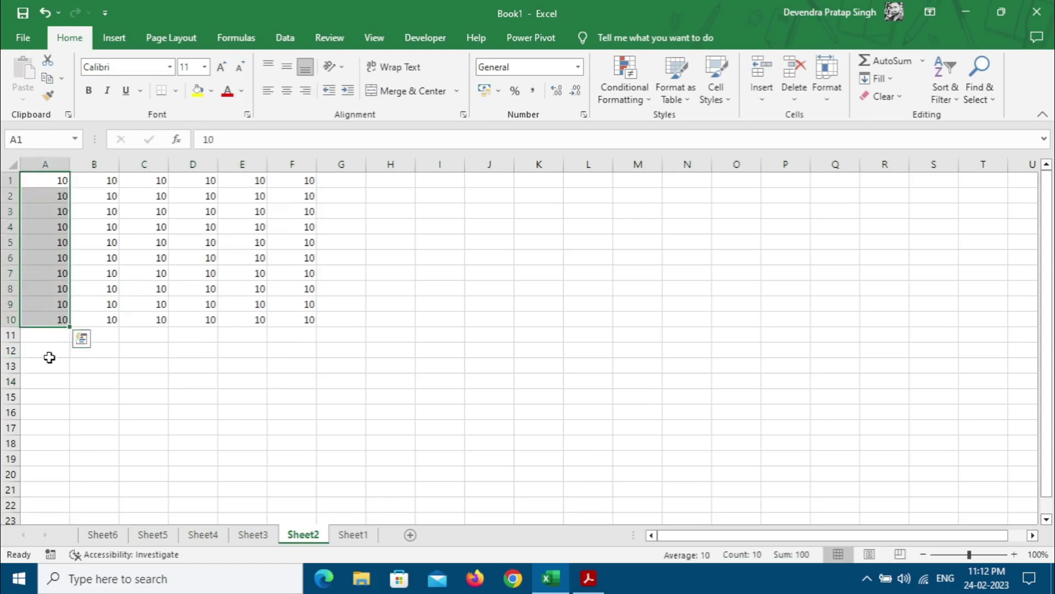
pyautogui.click(49, 336)
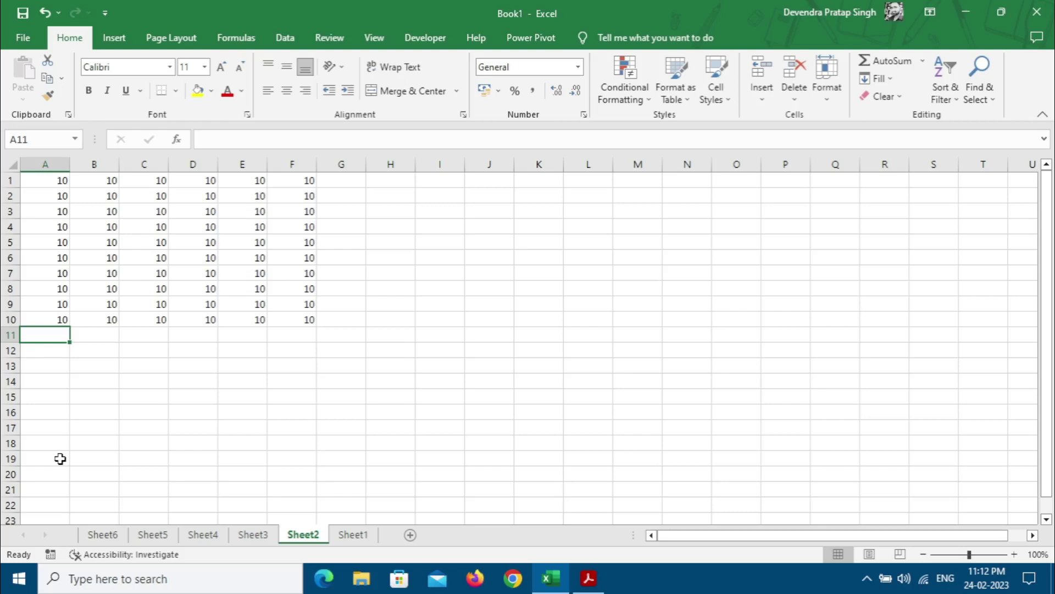
pyautogui.hotkey('alt', '=')
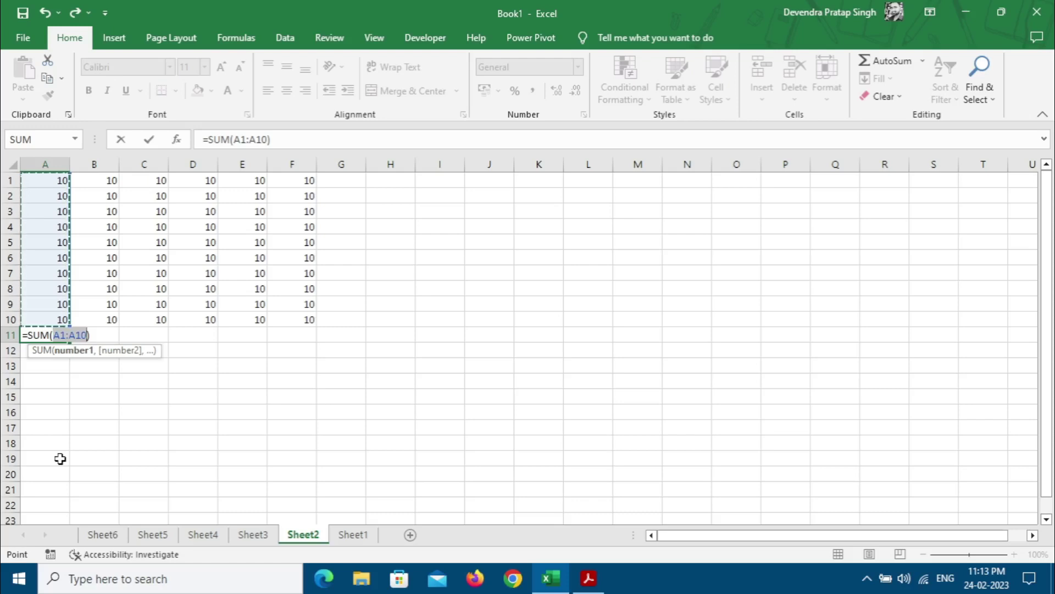
pyautogui.press('Return')
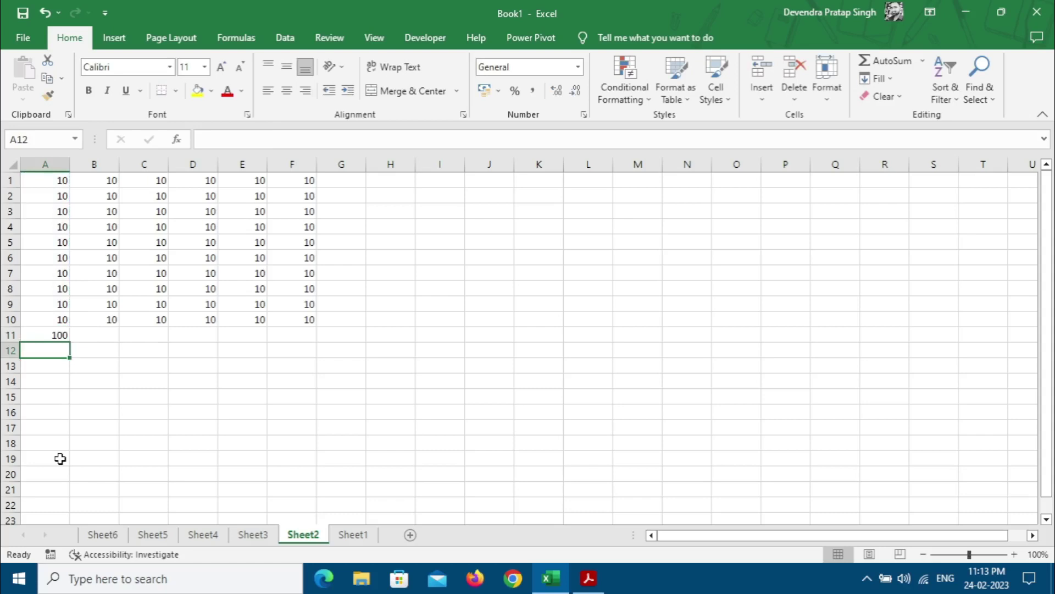
pyautogui.press('Up')
pyautogui.press('Delete')
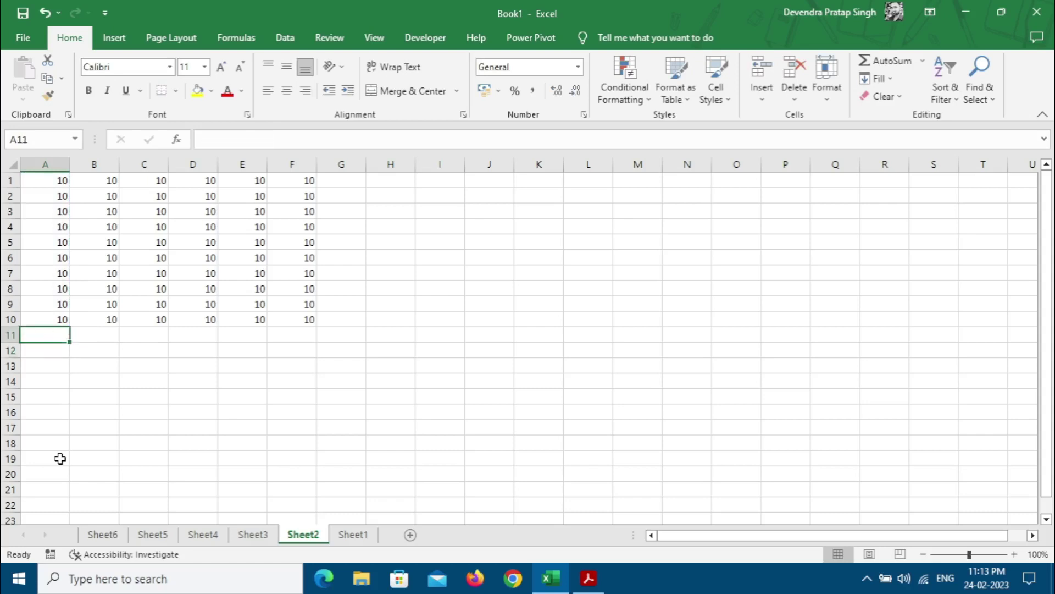
# - Total all six columns at once in A11:F11 with AutoSum and clear those totals
pyautogui.click(176, 417)
pyautogui.moveTo(54, 335); pyautogui.dragTo(291, 335)
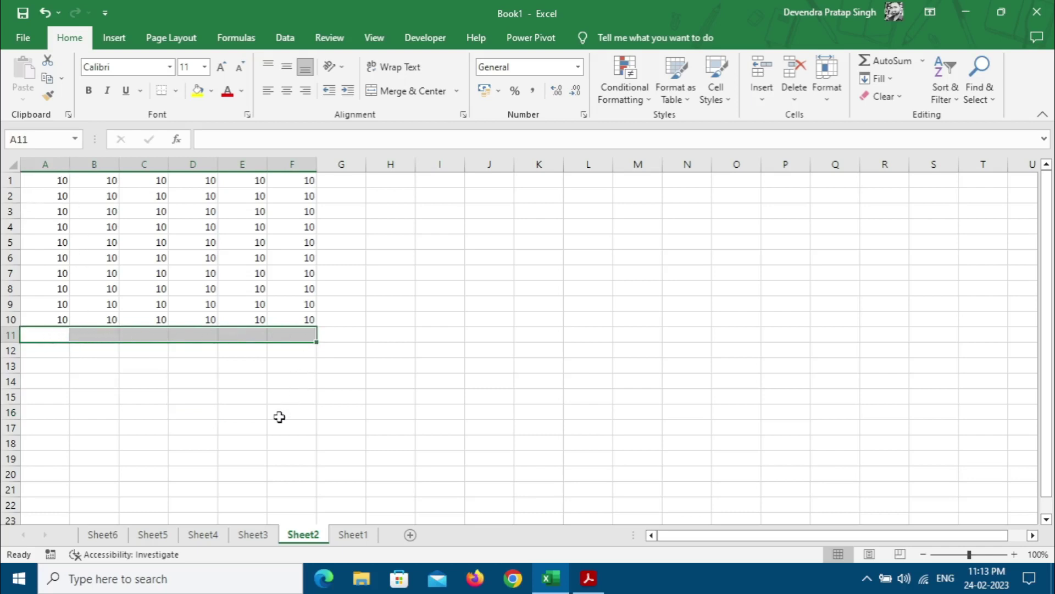
pyautogui.hotkey('alt', '=')
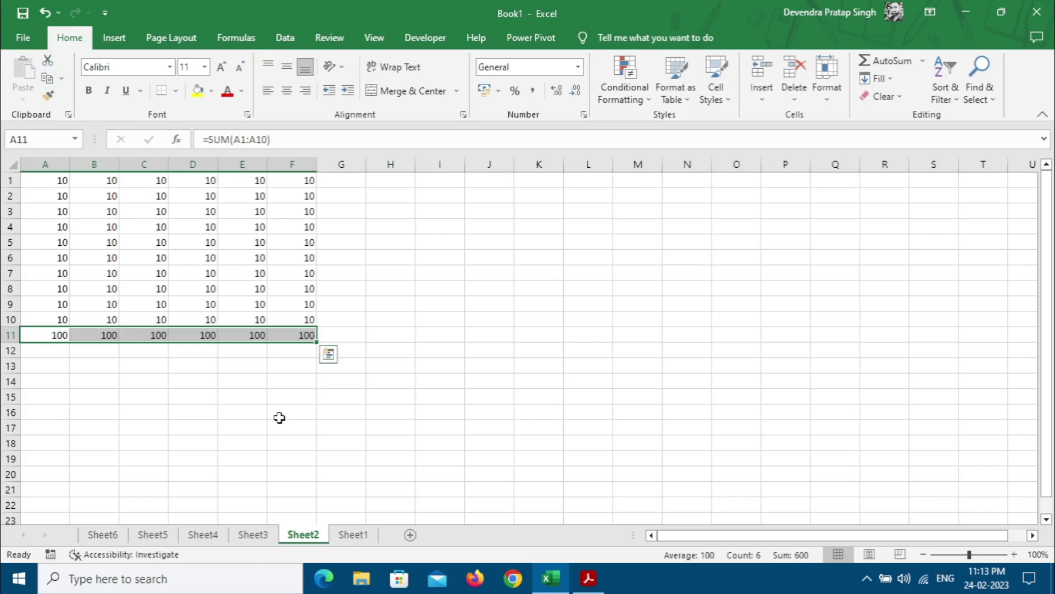
pyautogui.press('Delete')
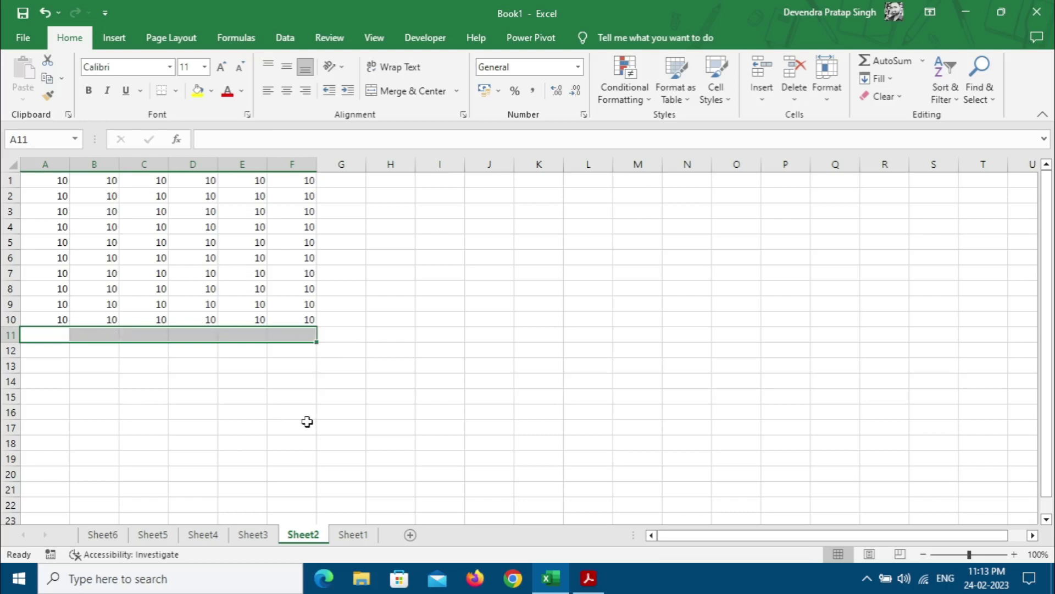
pyautogui.click(144, 400)
# - Repeat the AutoSum of column A alone in A11 and delete its result
pyautogui.click(44, 340)
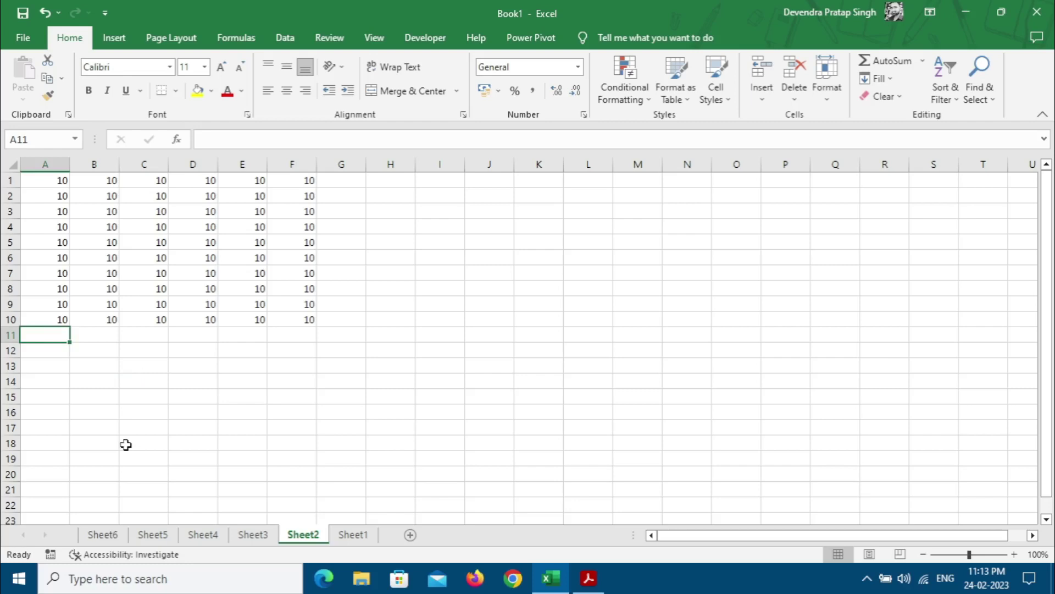
pyautogui.hotkey('alt', '=')
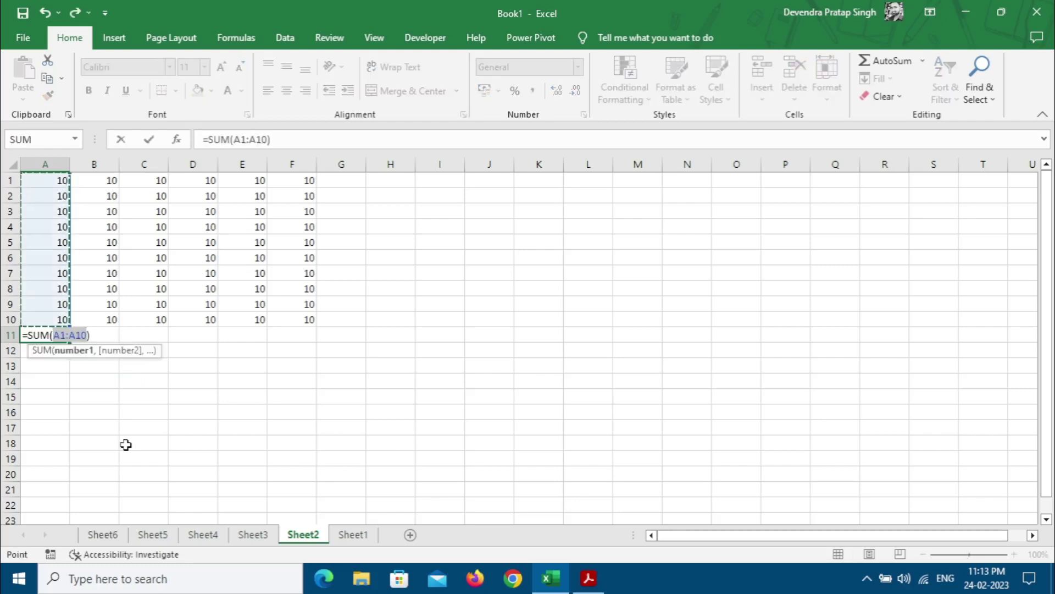
pyautogui.press('Return')
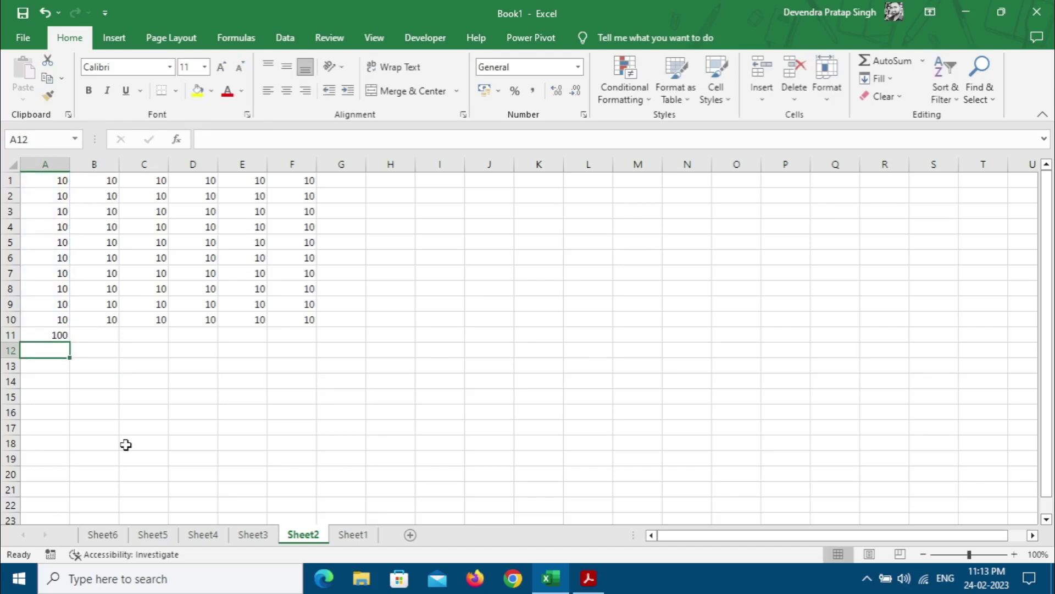
pyautogui.press('Up')
pyautogui.press('Delete')
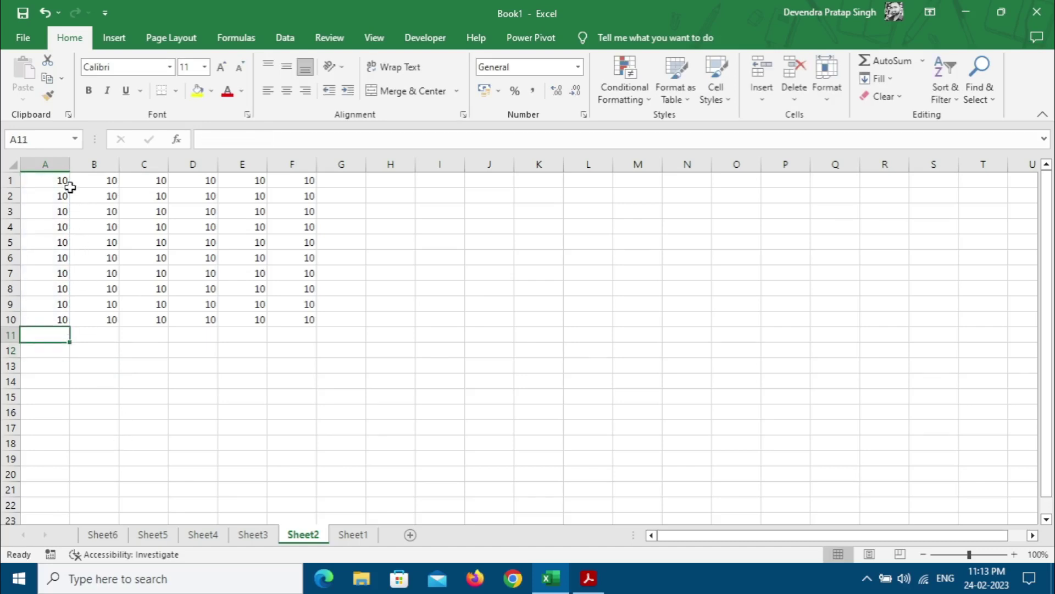
# - Total columns A to F of each row in G1:G10 at once with AutoSum
pyautogui.moveTo(68, 184); pyautogui.dragTo(59, 319)
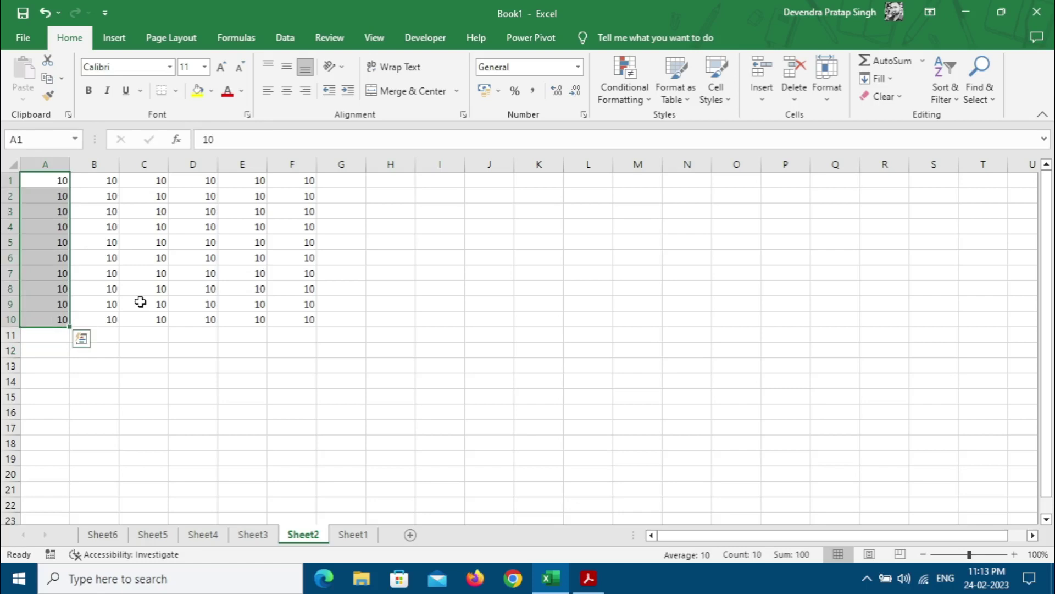
pyautogui.click(342, 180)
pyautogui.moveTo(342, 180); pyautogui.dragTo(345, 320)
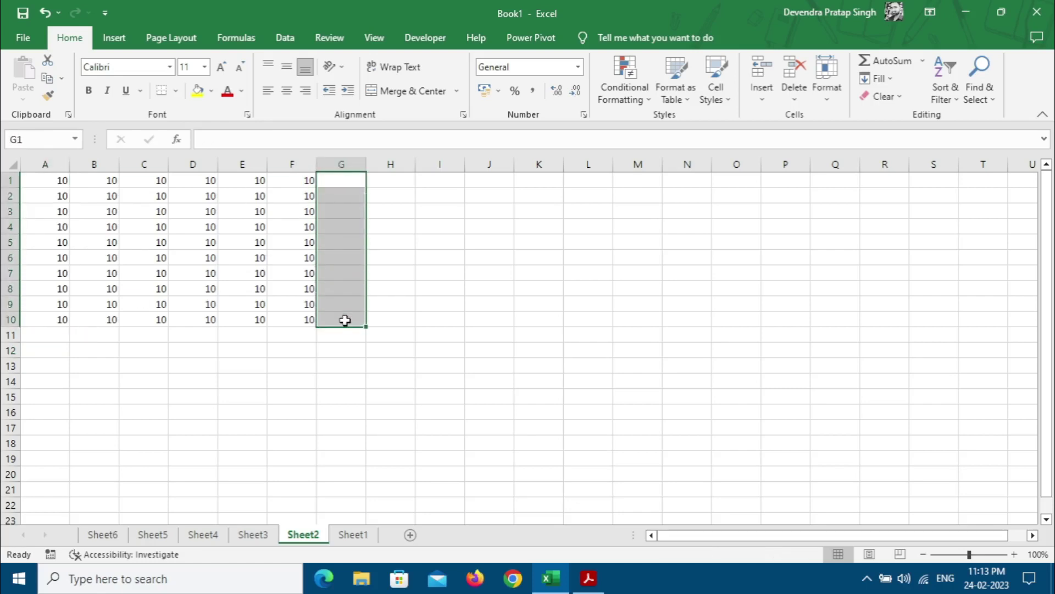
pyautogui.hotkey('alt', '=')
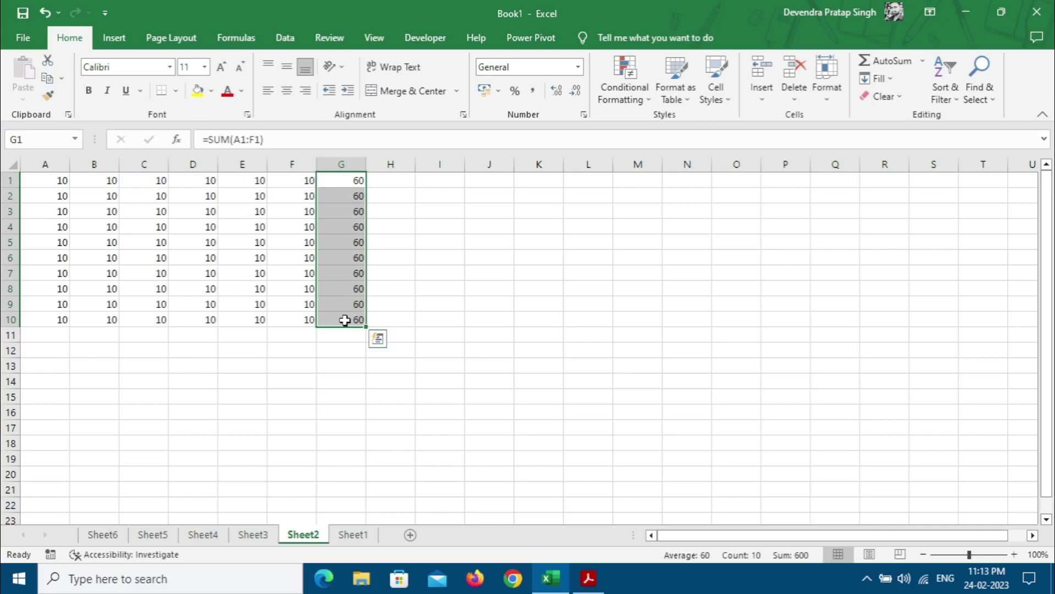
pyautogui.click(302, 381)
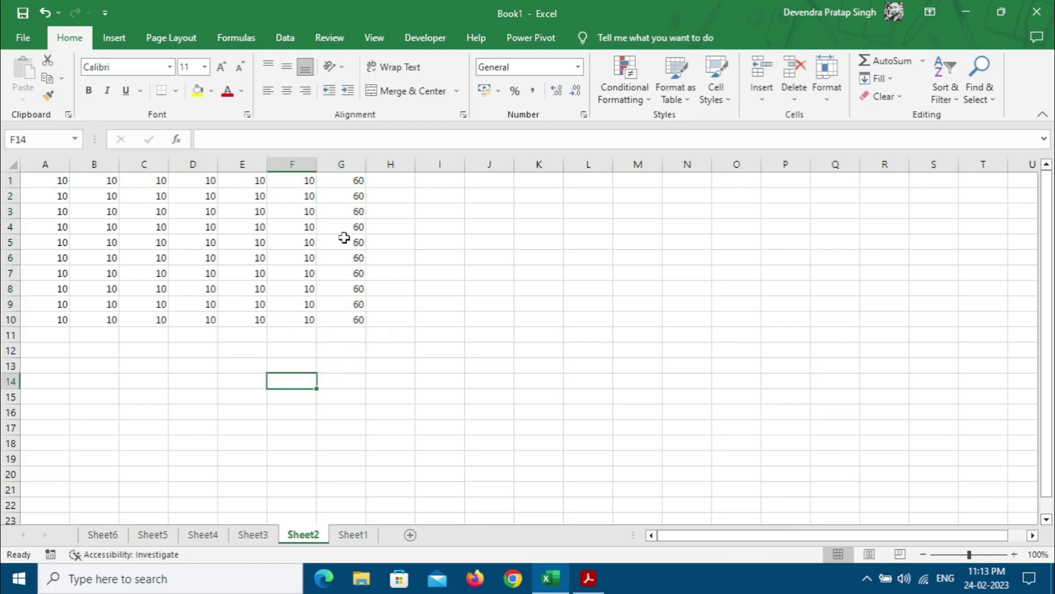
# - Clear the row totals from G1:G10
pyautogui.moveTo(348, 200); pyautogui.dragTo(366, 323)
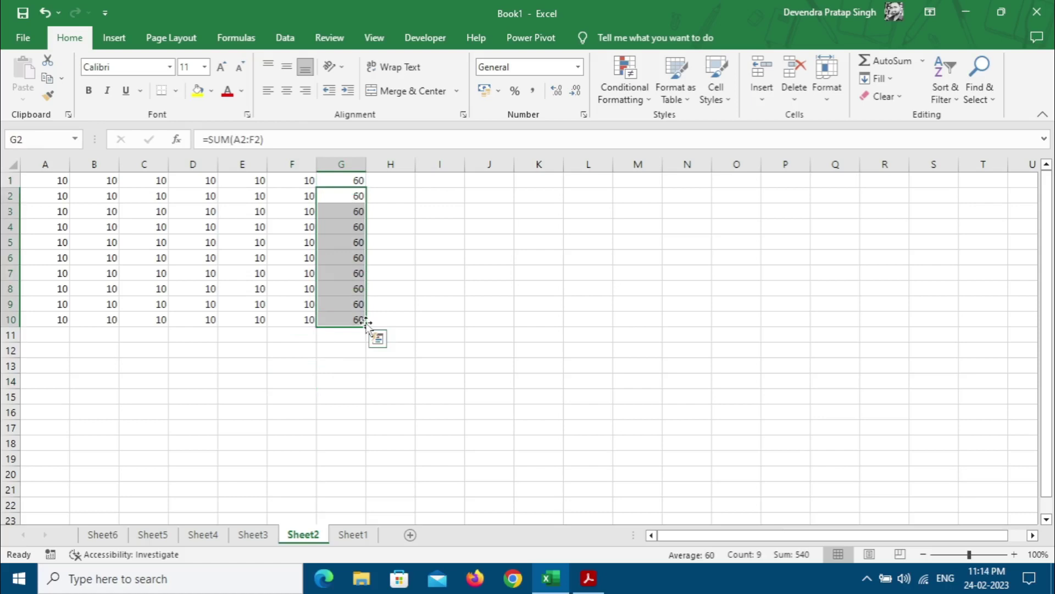
pyautogui.press('Delete')
pyautogui.click(397, 232)
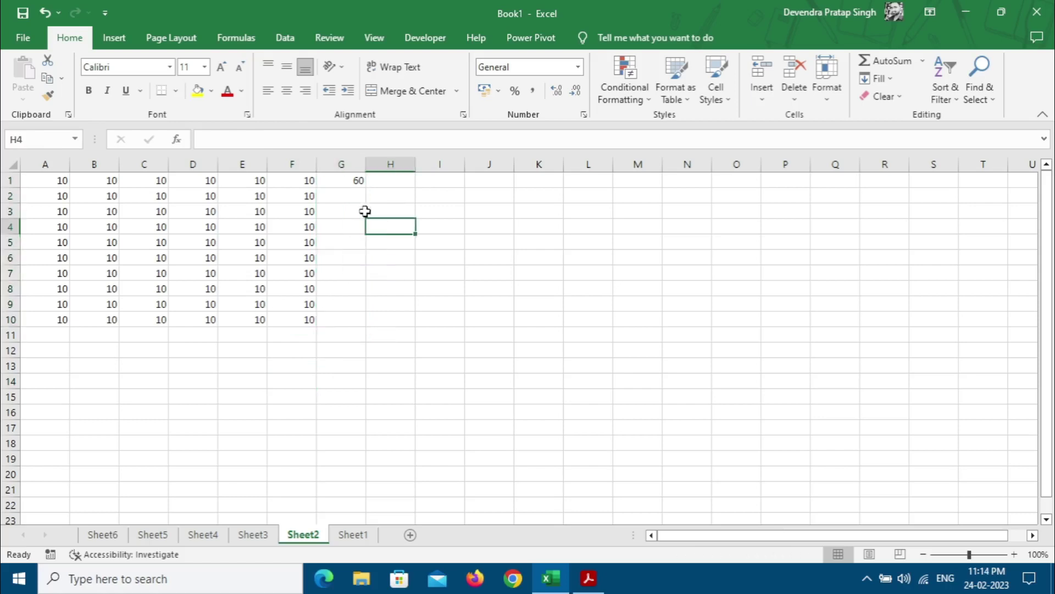
pyautogui.click(333, 176)
pyautogui.press('Delete')
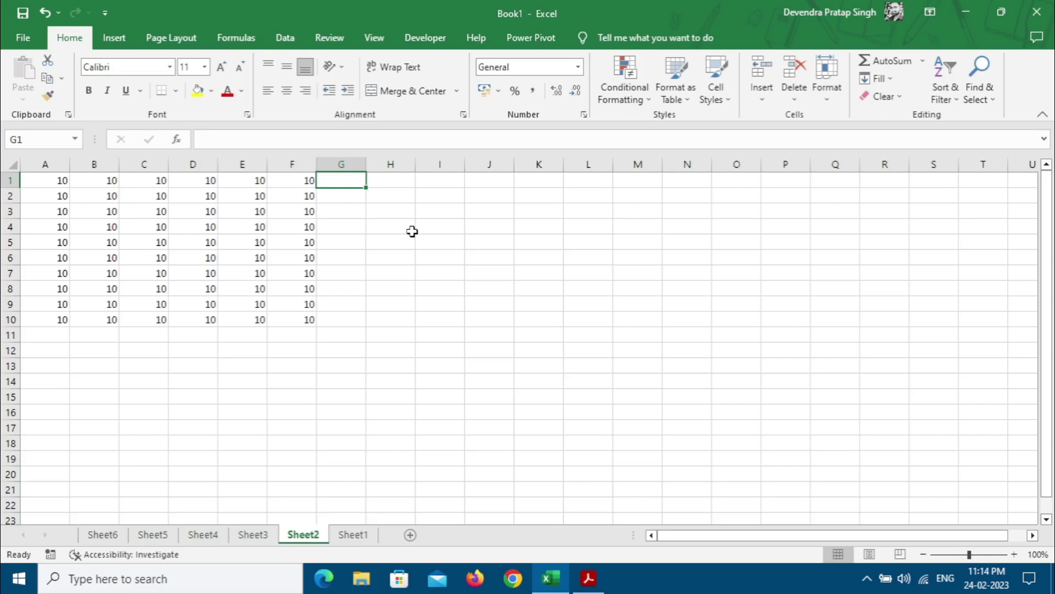
# - Enter a SUM formula over A1:F1 in G1 and reselect the cell
pyautogui.write('=SUM')
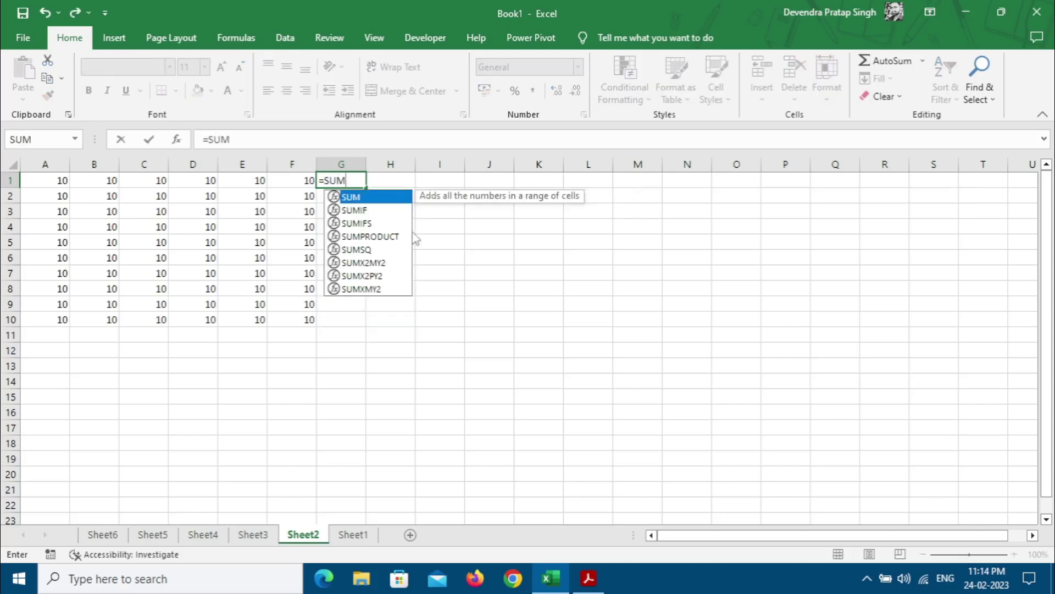
pyautogui.write('(')
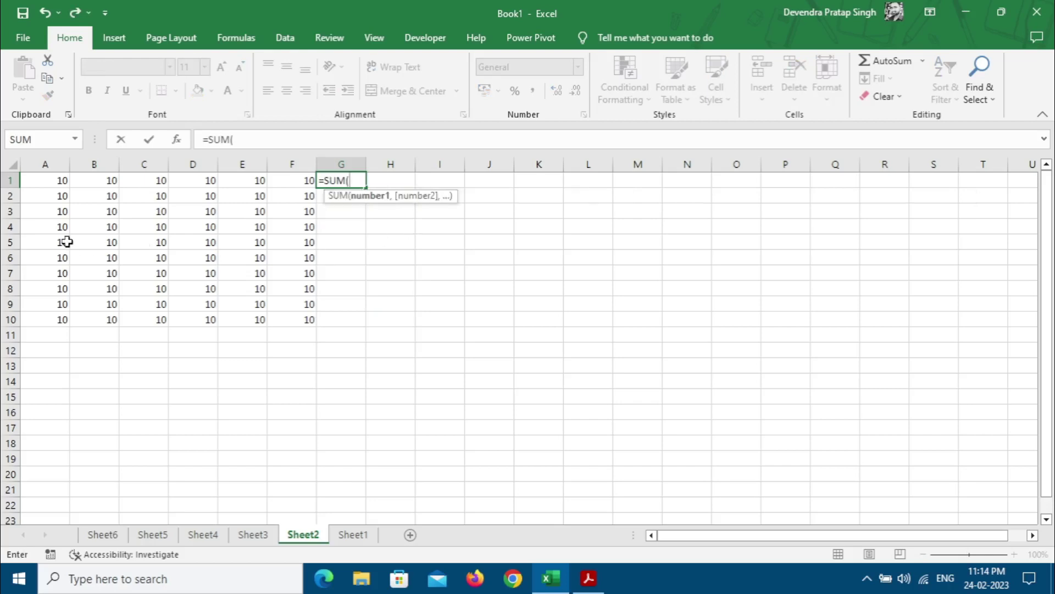
pyautogui.moveTo(35, 177); pyautogui.dragTo(291, 180)
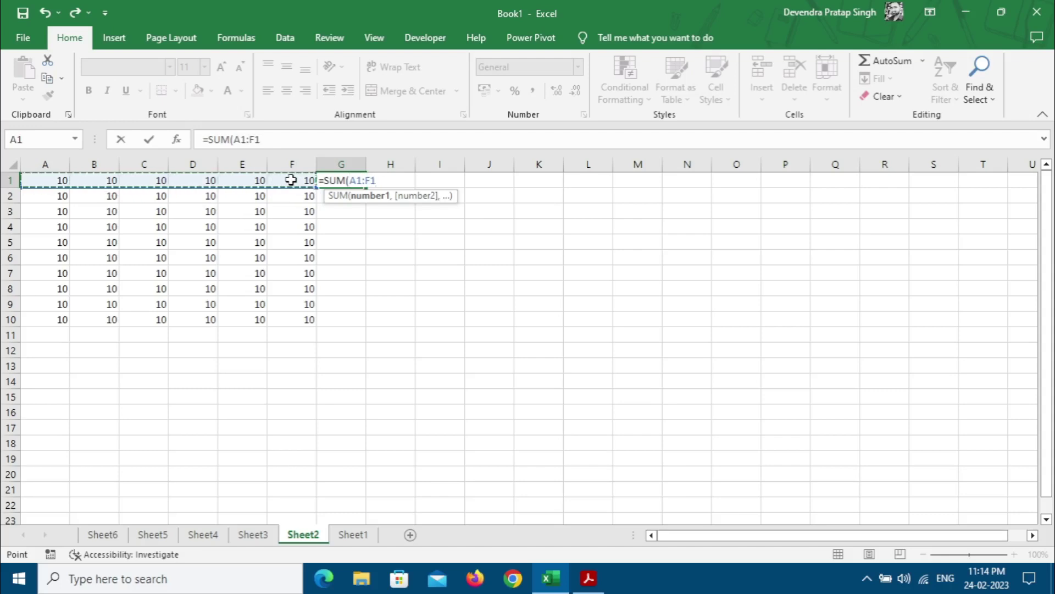
pyautogui.press('Return')
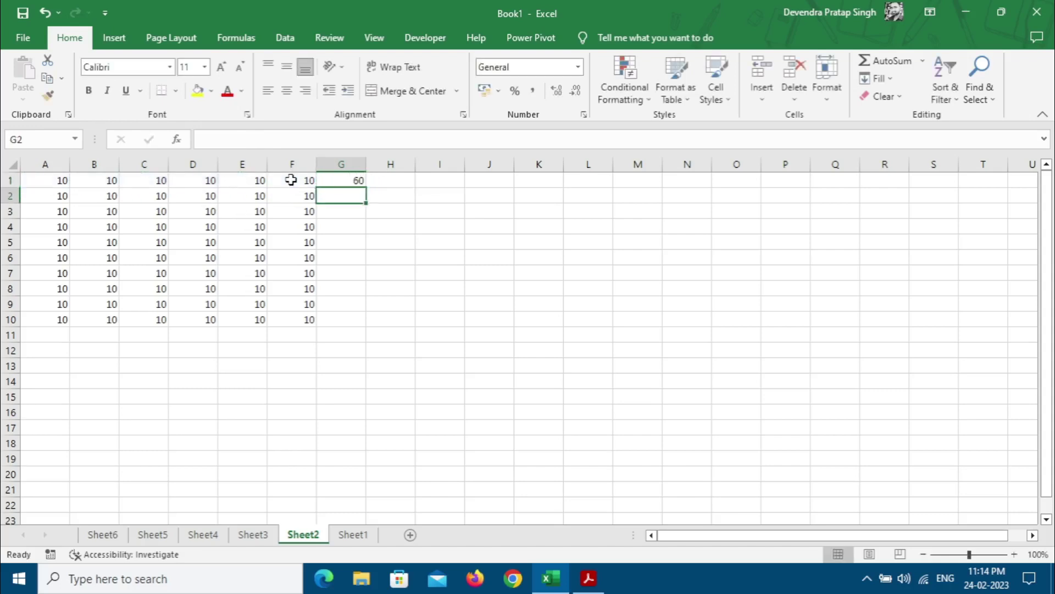
pyautogui.click(337, 180)
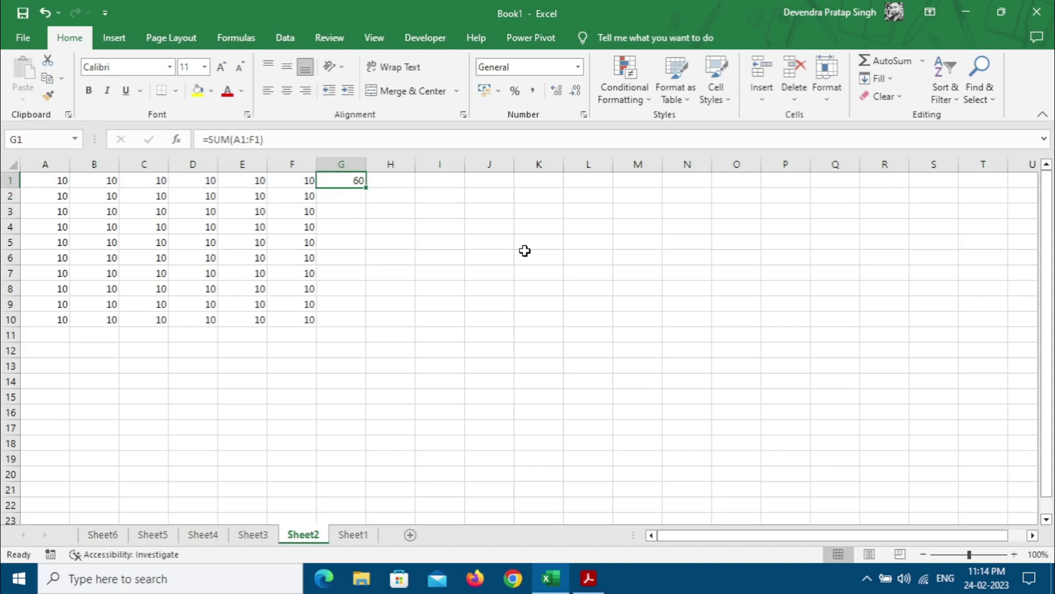
# - Enter the note "CTRL + D" in J5
pyautogui.click(498, 246)
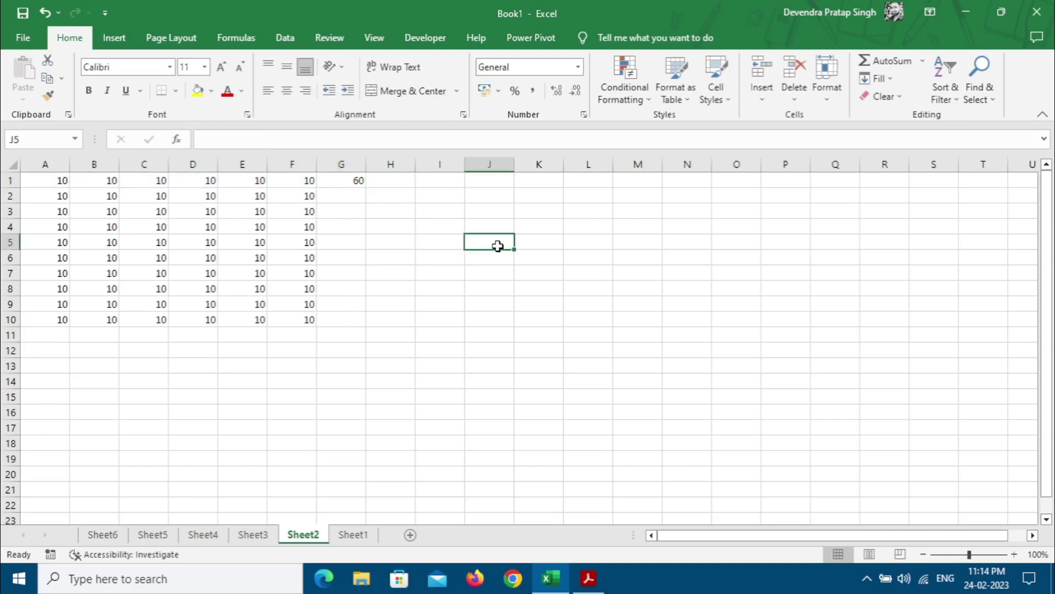
pyautogui.write('CTR')
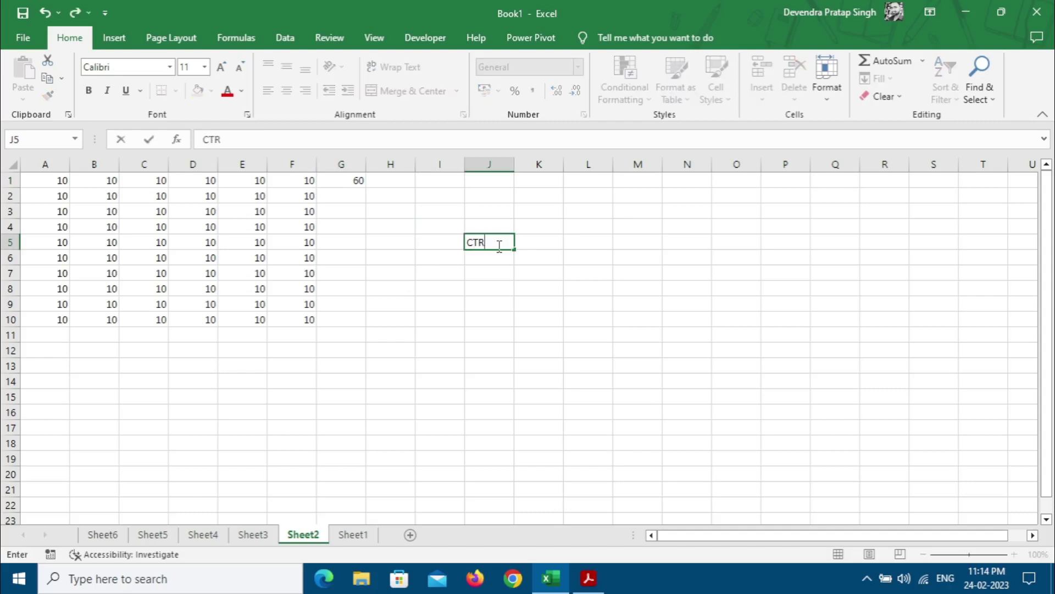
pyautogui.write('L + D')
pyautogui.press('Return')
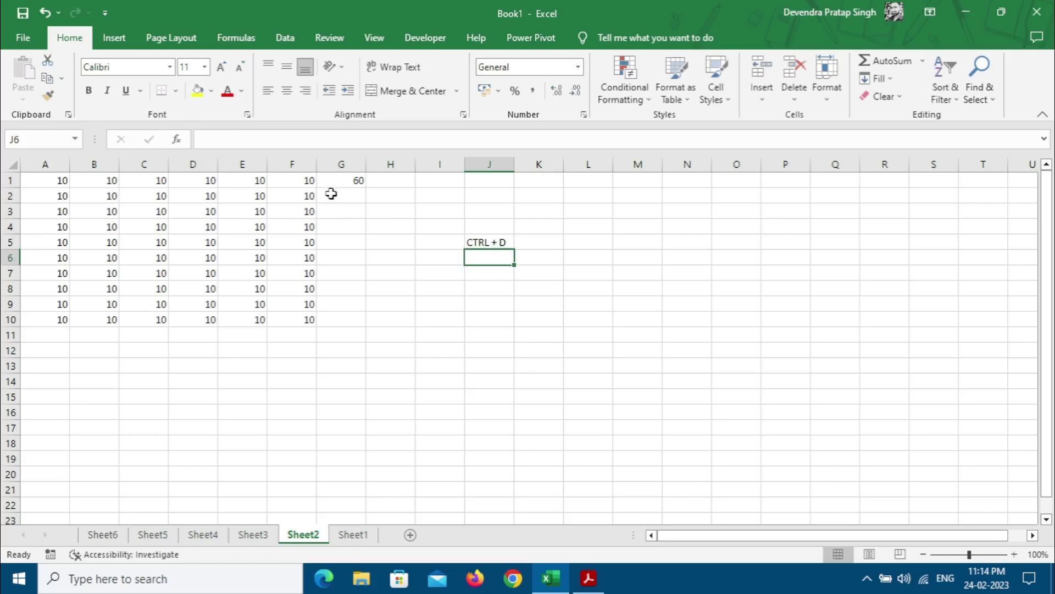
# - Fill the SUM formula from G1 down through G10 and select A11
pyautogui.click(340, 179)
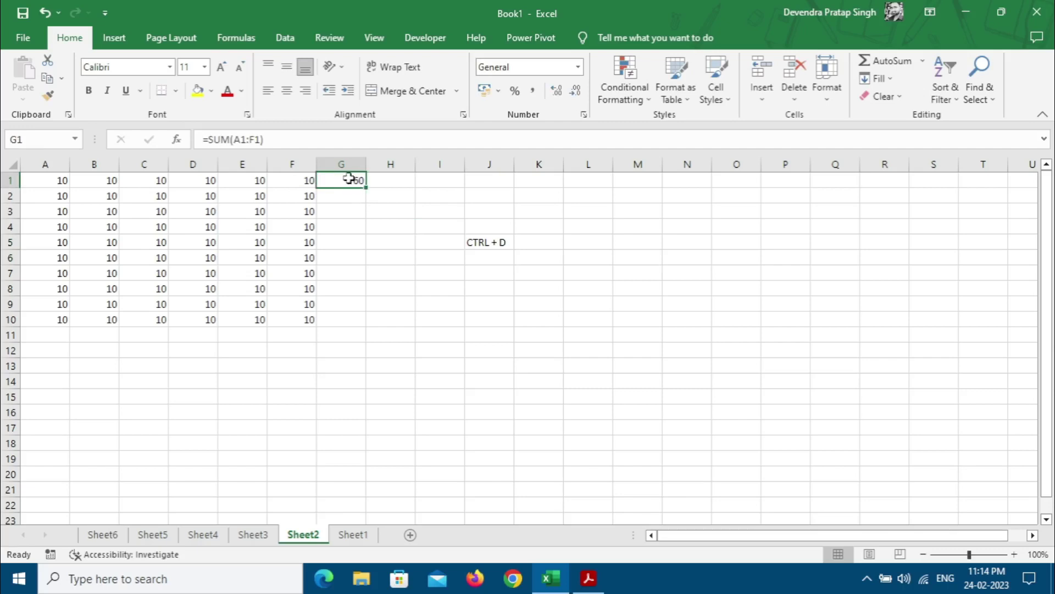
pyautogui.moveTo(344, 176); pyautogui.dragTo(348, 313)
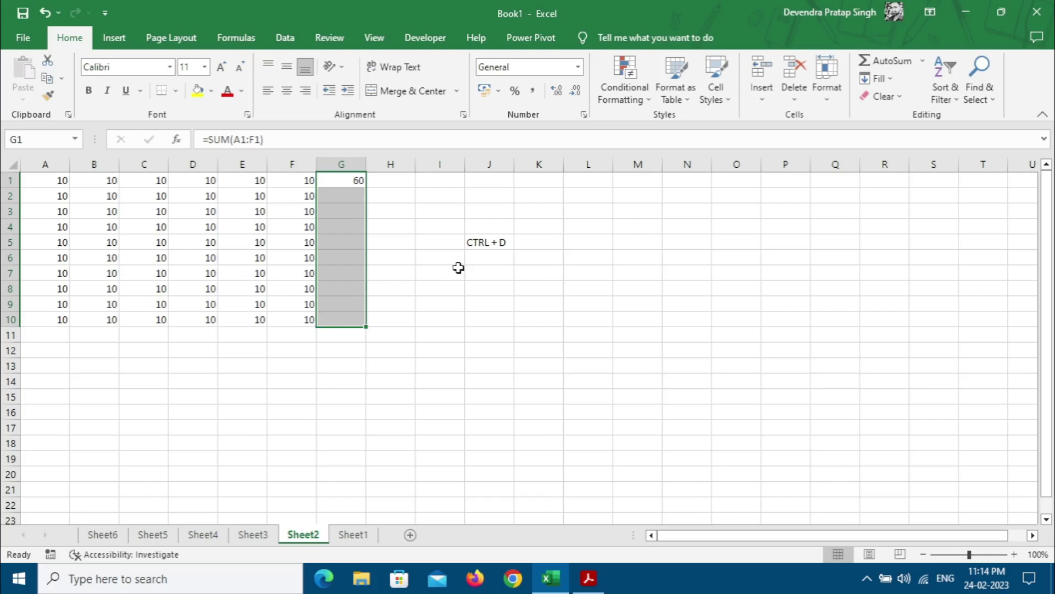
pyautogui.hotkey('ctrl', 'd')
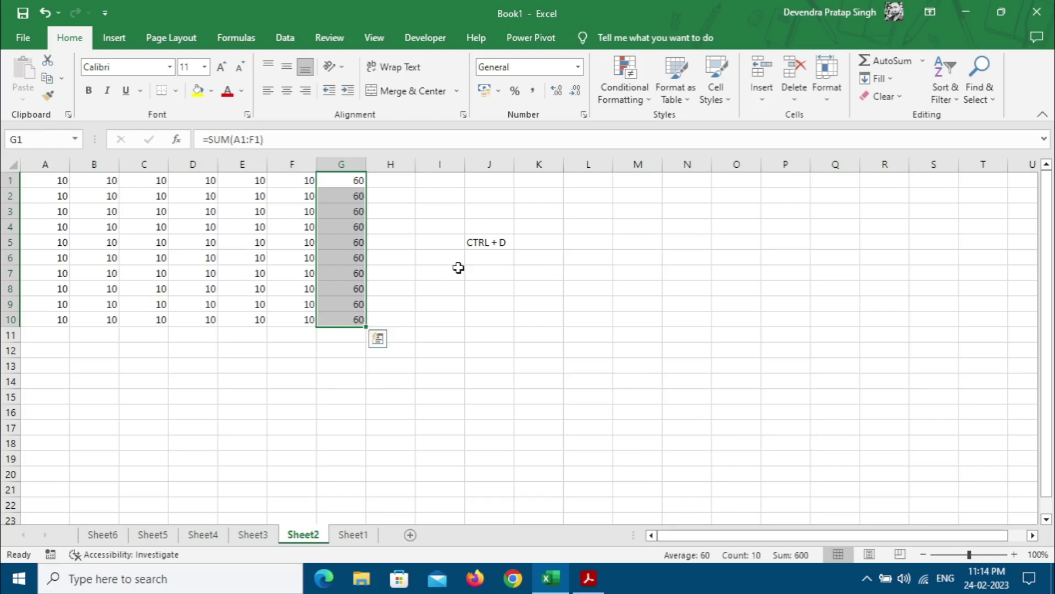
pyautogui.click(212, 405)
pyautogui.click(50, 334)
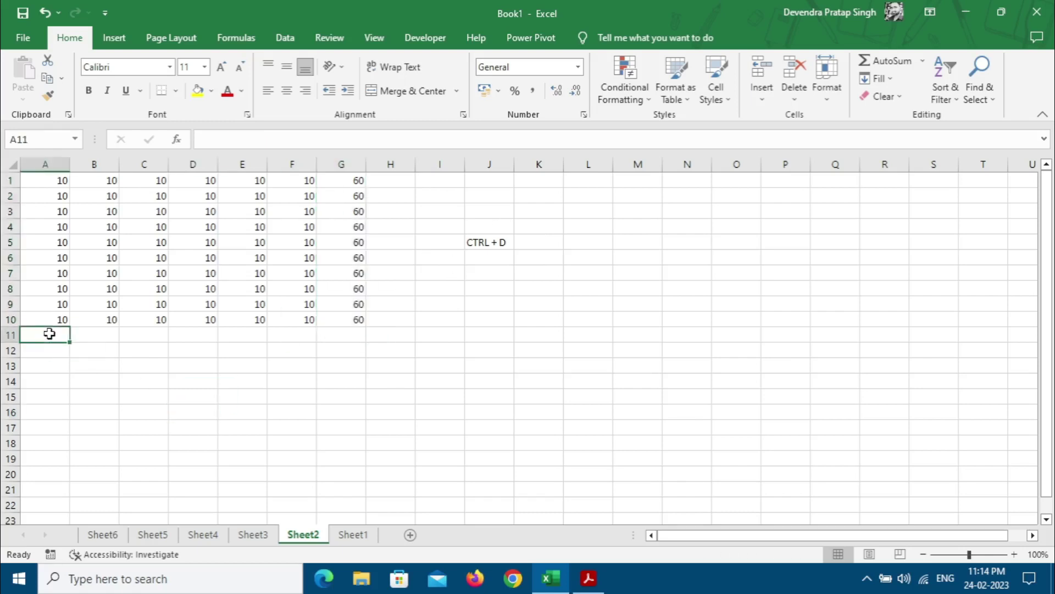
# - Enter a SUM formula over A1:A10 in A11 and select A11:F11
pyautogui.write('=S')
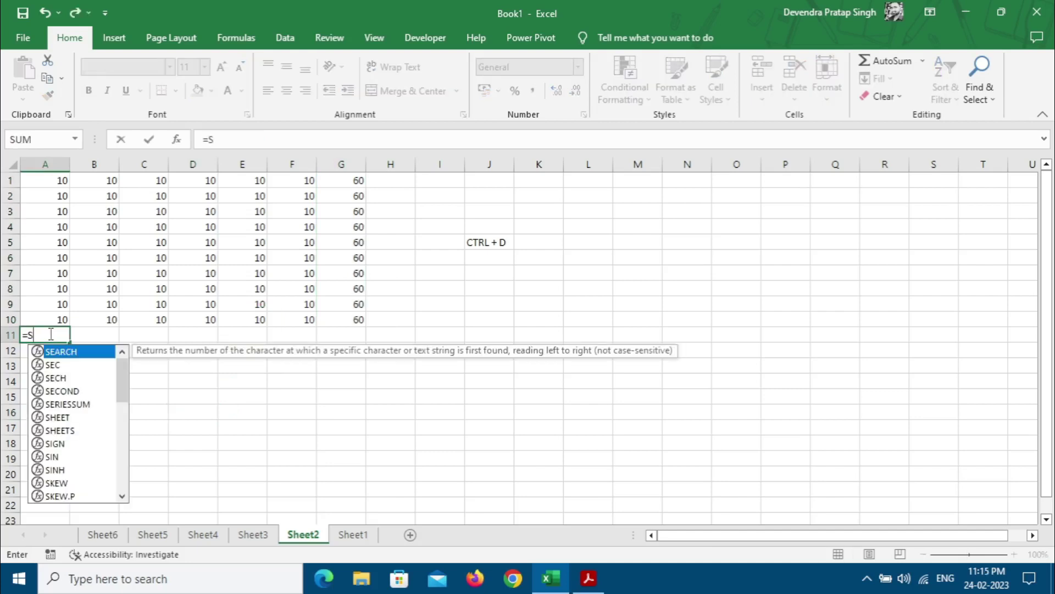
pyautogui.write('UM(')
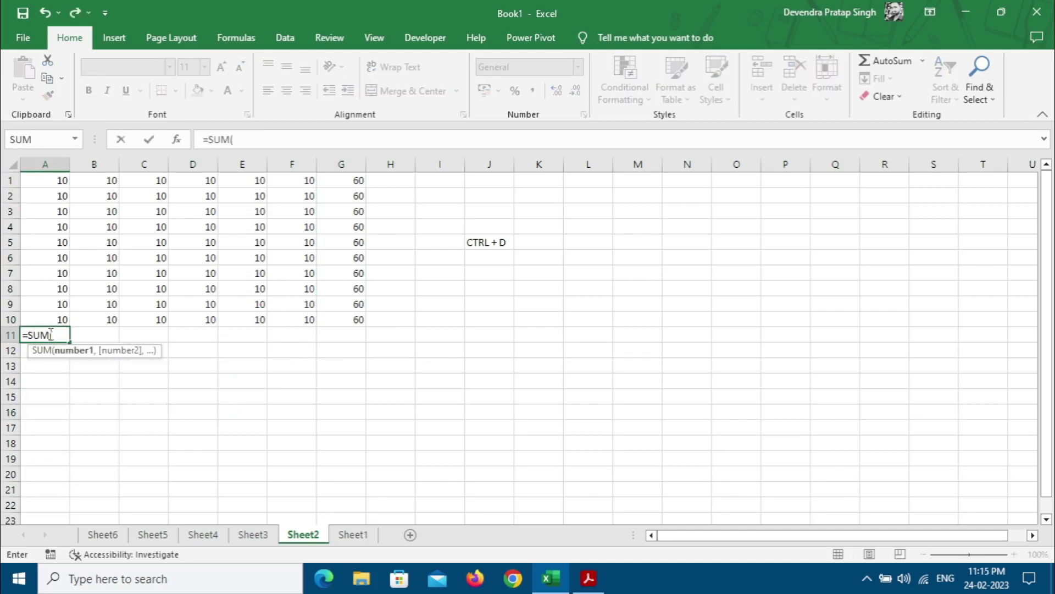
pyautogui.moveTo(38, 179); pyautogui.dragTo(42, 313)
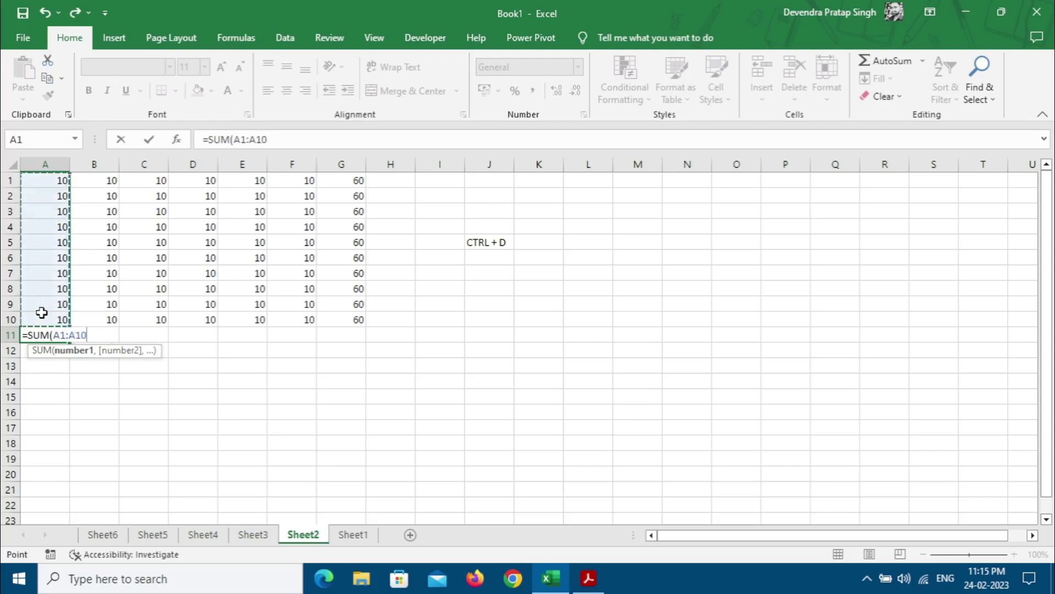
pyautogui.press('Return')
pyautogui.click(63, 337)
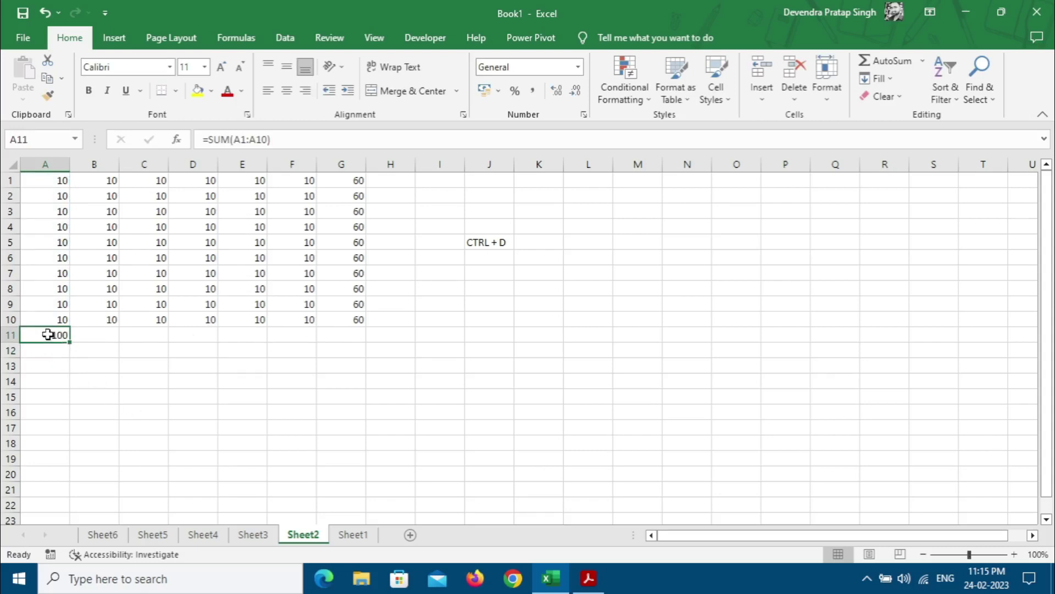
pyautogui.moveTo(52, 335); pyautogui.dragTo(285, 340)
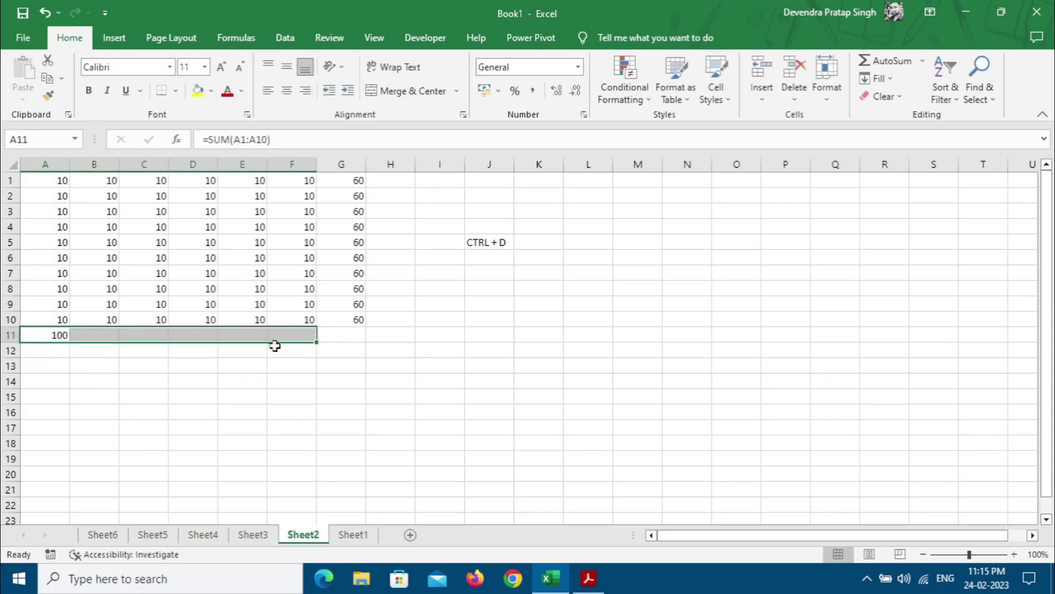
# - Enter the note "CTRL + R" in J6
pyautogui.click(489, 260)
pyautogui.write('CTRL')
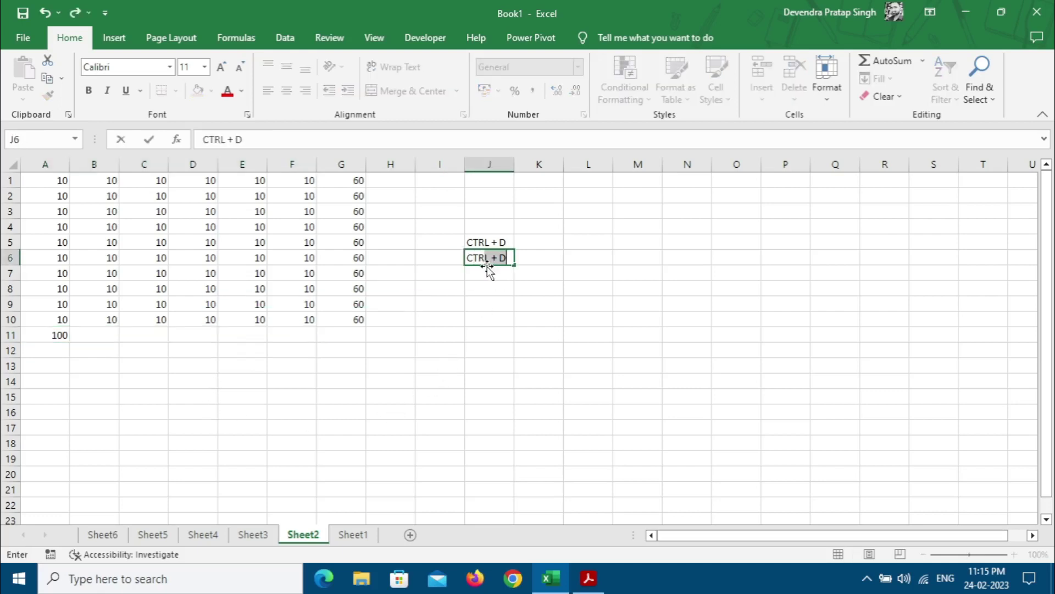
pyautogui.write(' + R')
pyautogui.press('Return')
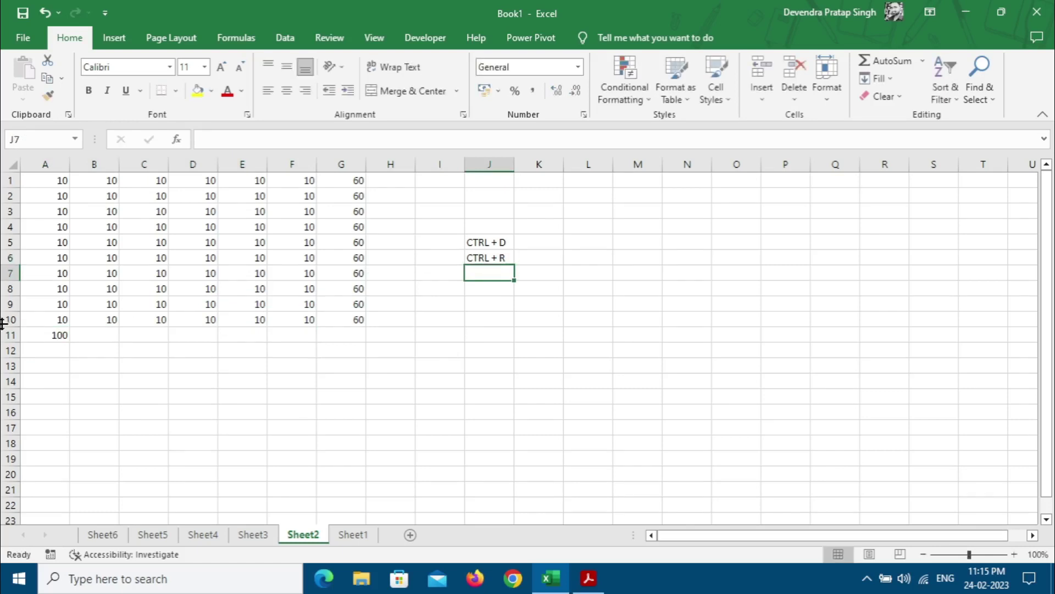
# - Fill the SUM formula from A11 right through G11 and select D16
pyautogui.moveTo(41, 335); pyautogui.dragTo(364, 337)
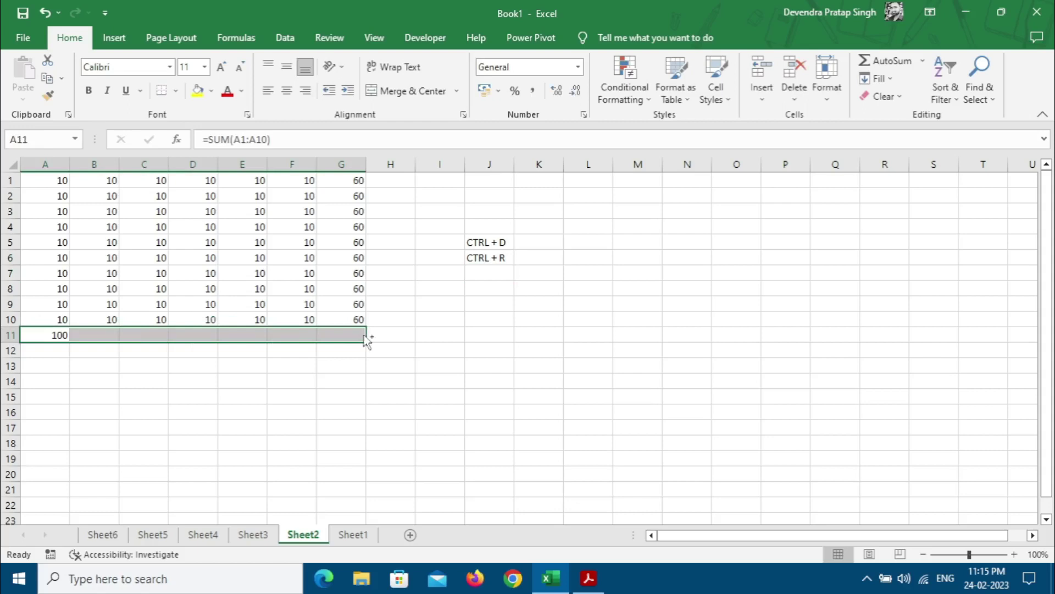
pyautogui.hotkey('ctrl', 'r')
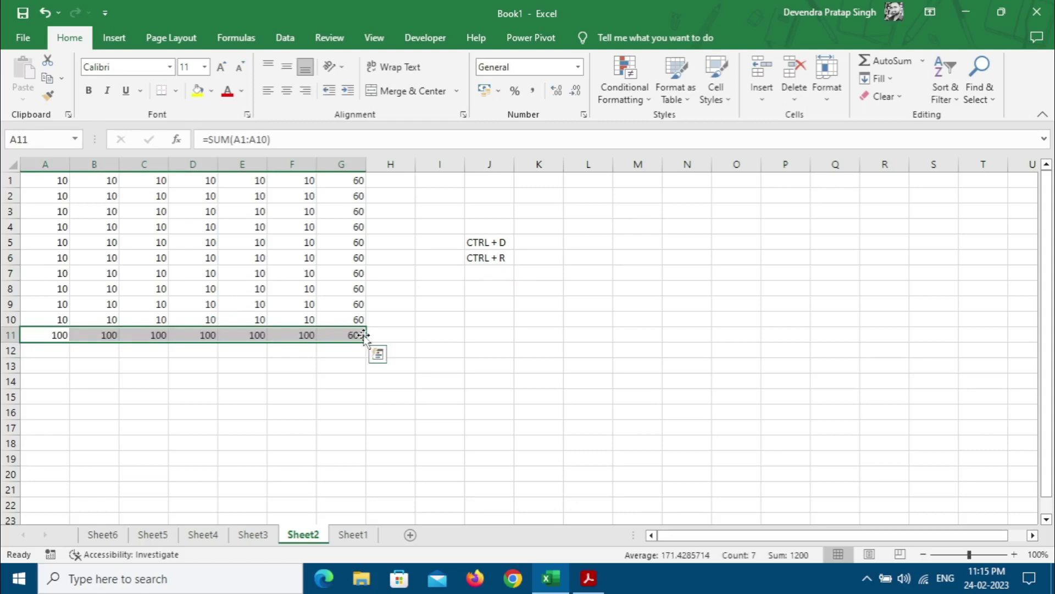
pyautogui.click(181, 411)
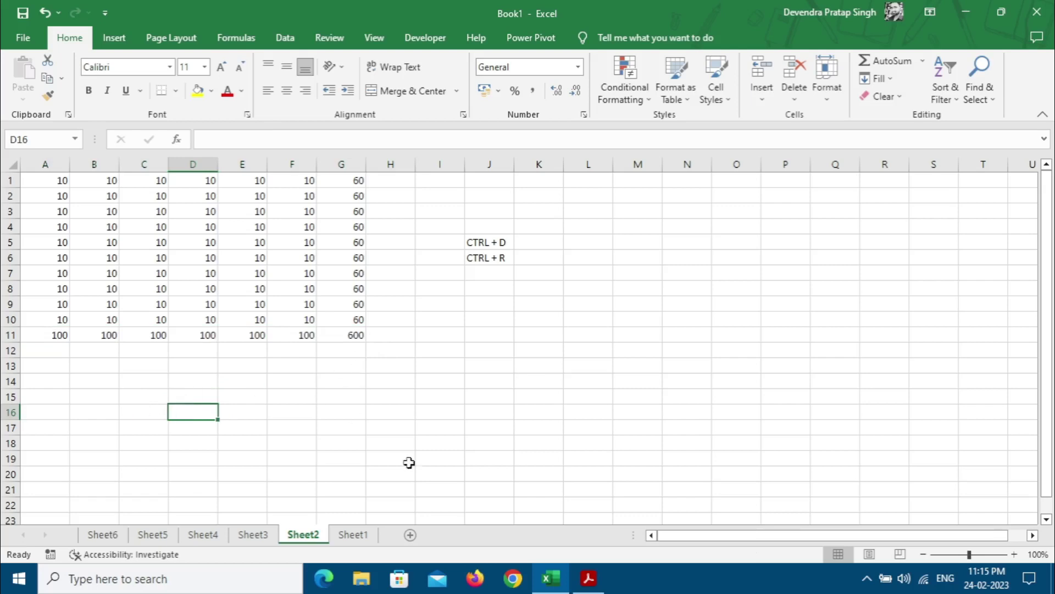
# - Consult the Cursor Movements shortcut list in the PDF, return to Excel, show and hide the sheet's formulas, and go back to the list
pyautogui.click(589, 577)
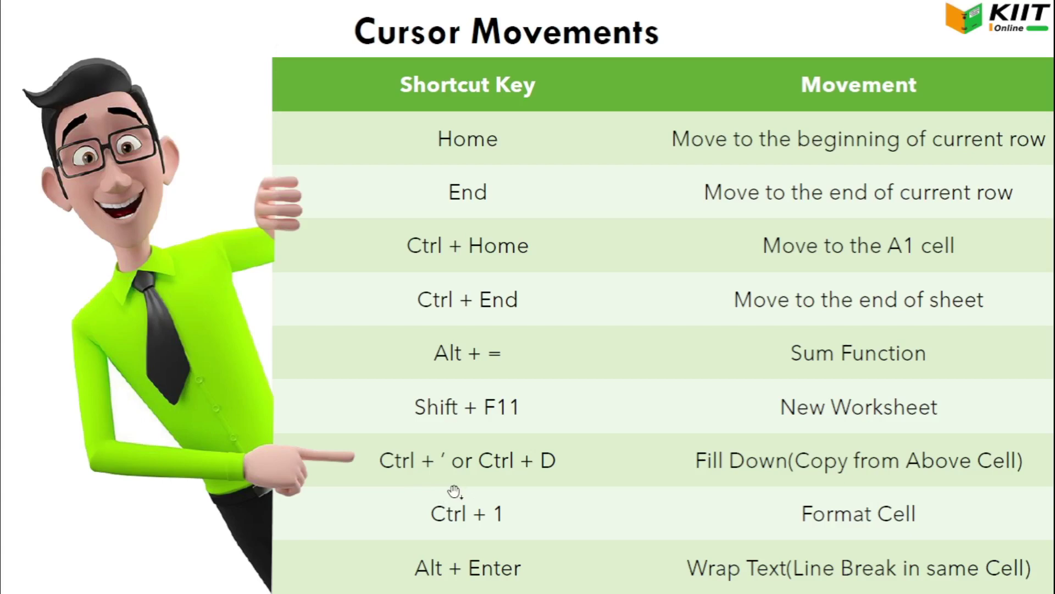
pyautogui.hotkey('alt', 'Tab')
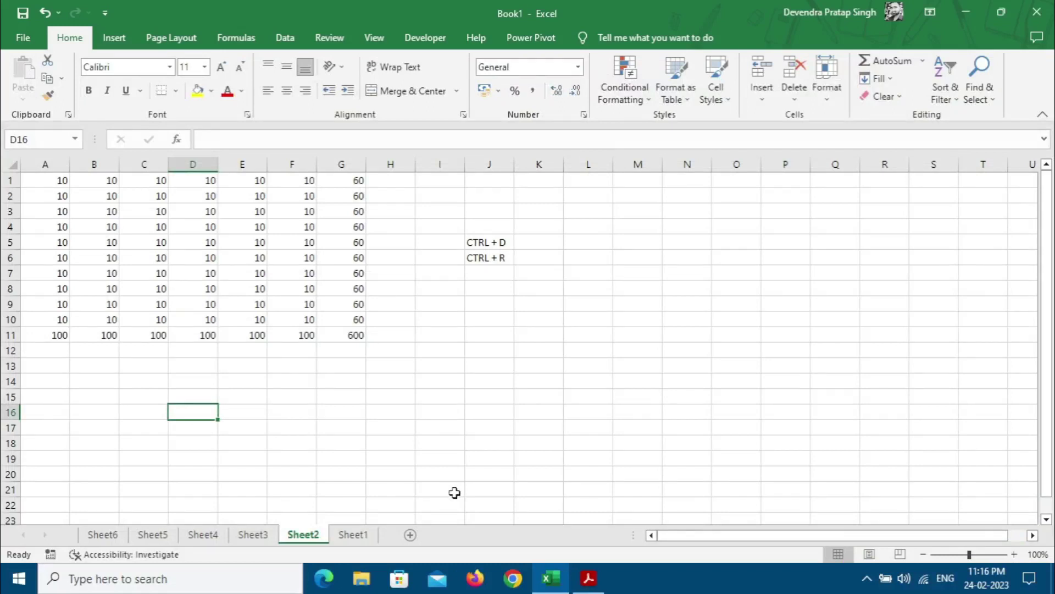
pyautogui.hotkey('ctrl', '`')
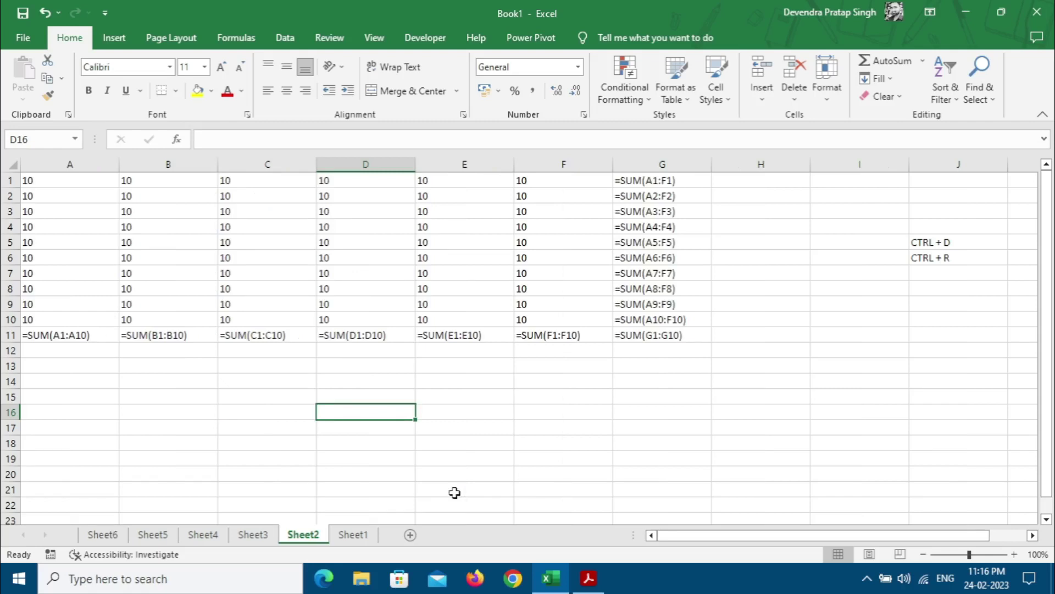
pyautogui.hotkey('ctrl', '`')
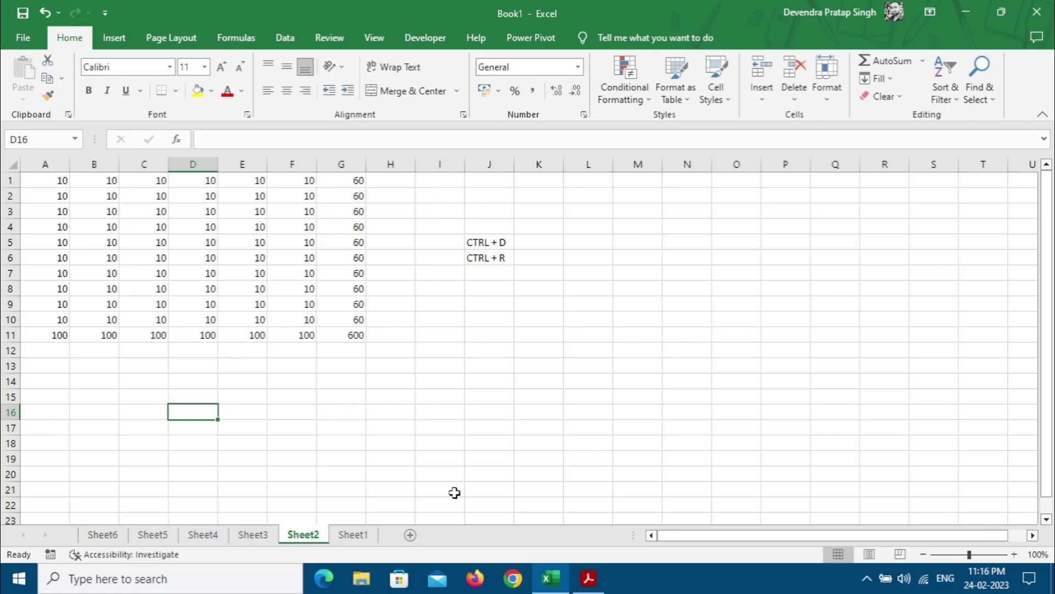
pyautogui.hotkey('alt', 'Tab')
# - Enter 1 in L2 and 1.00 in L3 of Sheet2
pyautogui.click(508, 331)
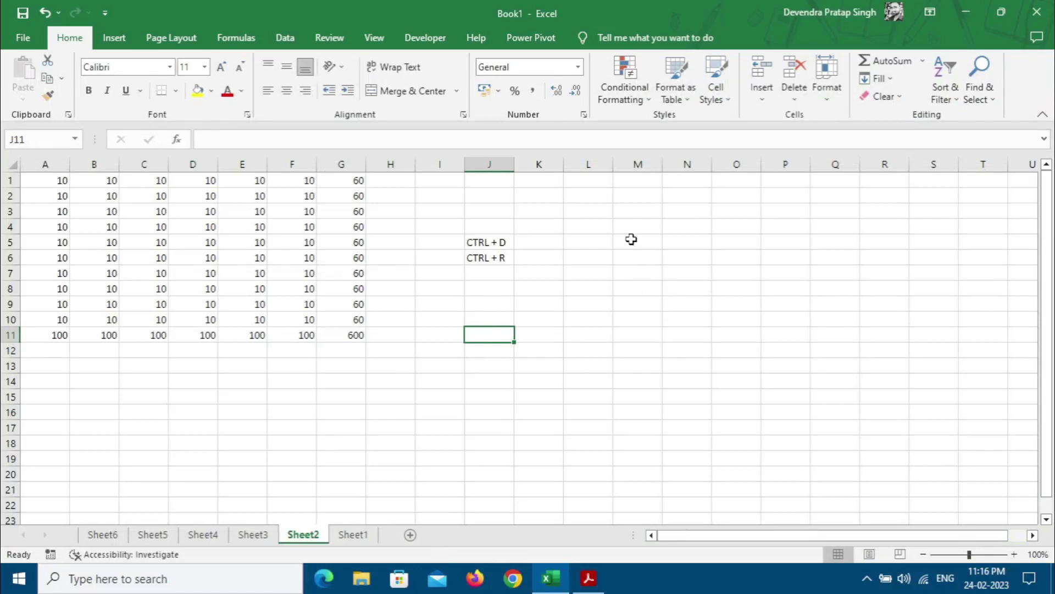
pyautogui.click(595, 196)
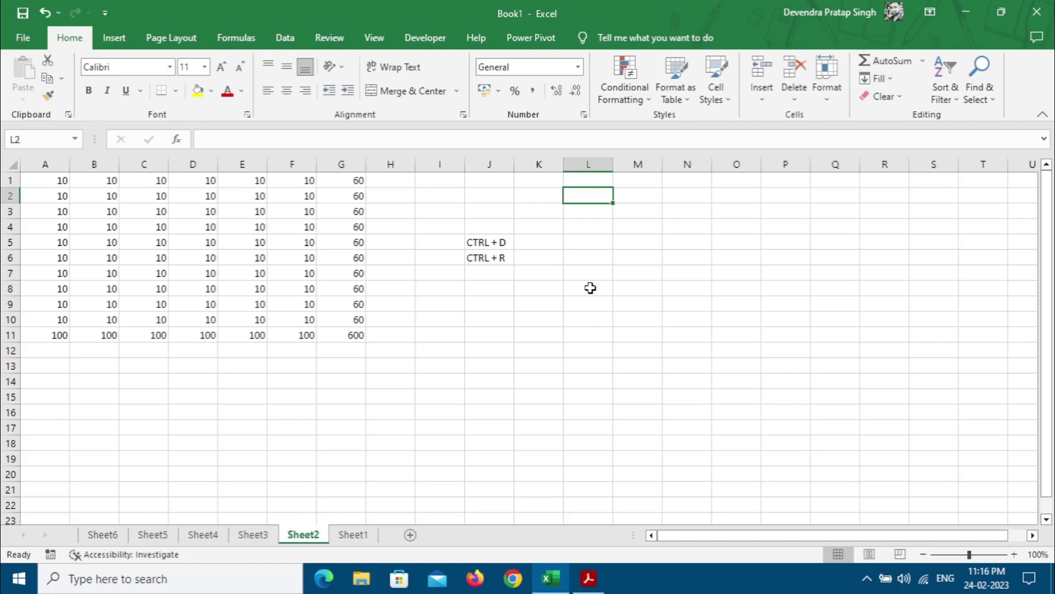
pyautogui.write('1')
pyautogui.press('Return')
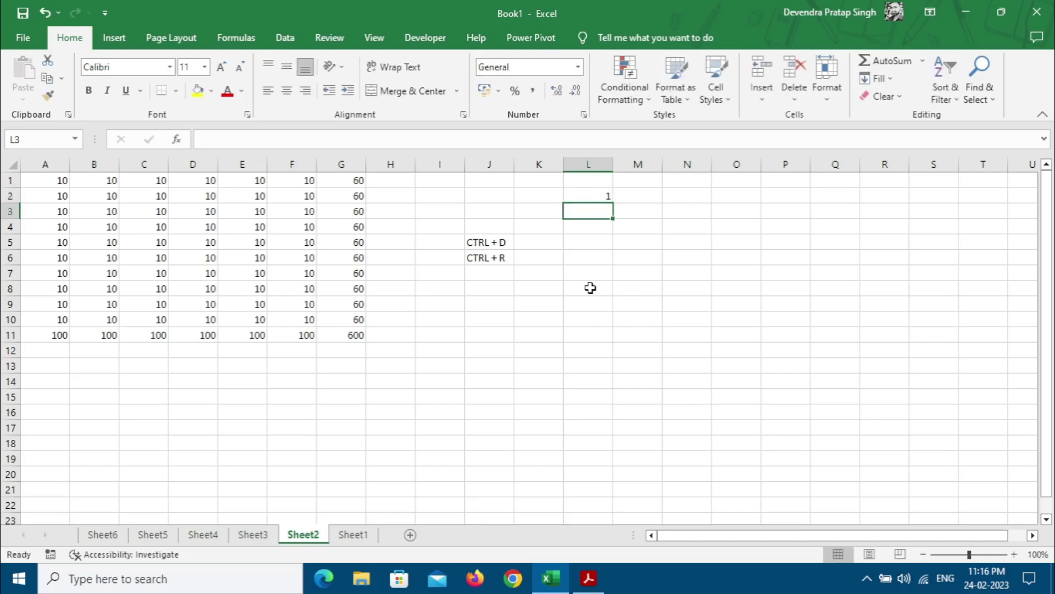
pyautogui.write('1.00')
pyautogui.press('Return')
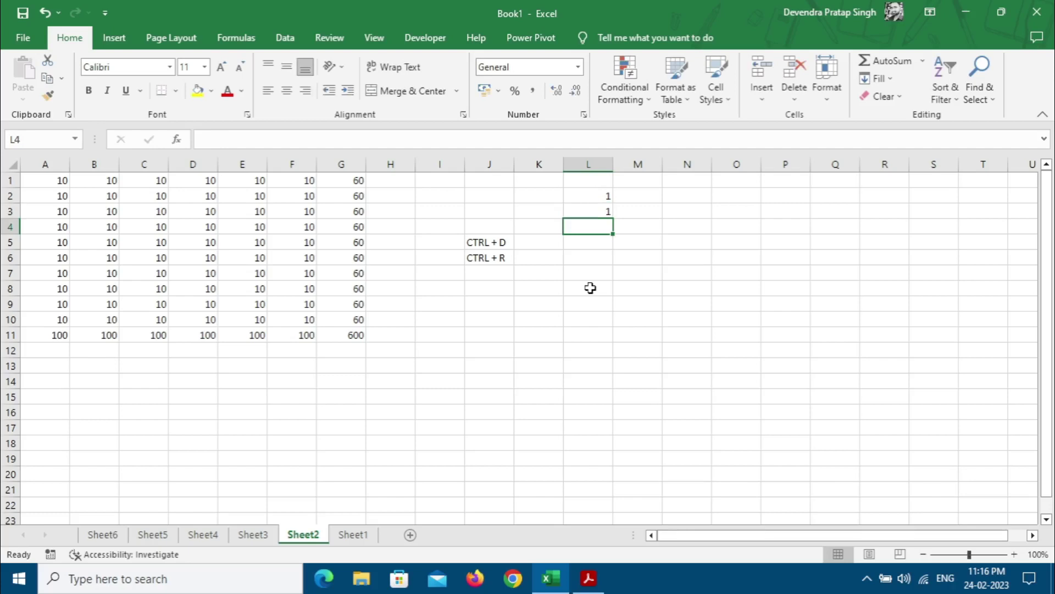
# - Format cell L3 with the Number category at two decimal places
pyautogui.press('Up')
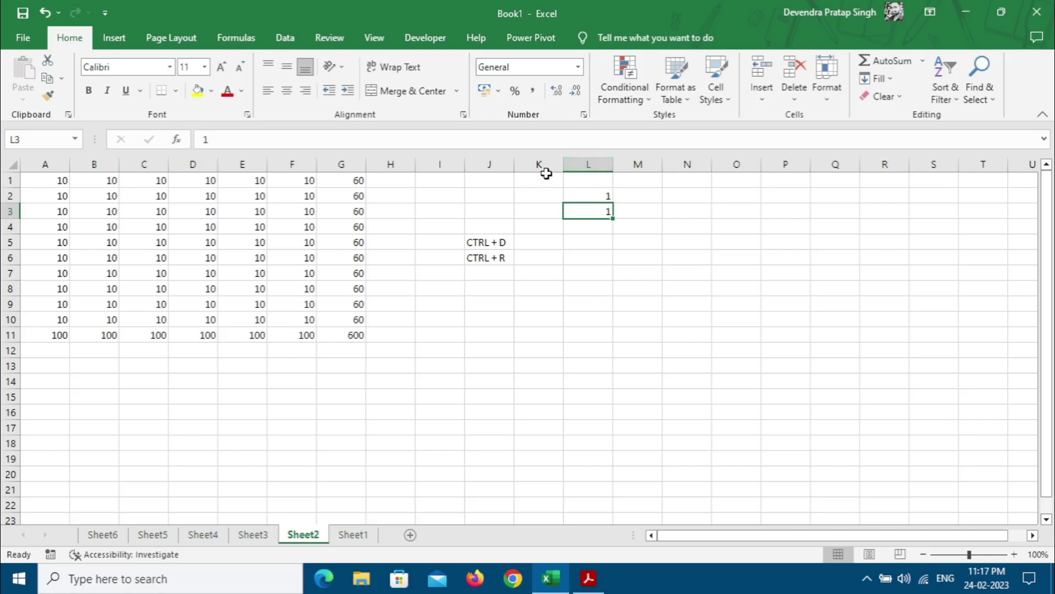
pyautogui.click(605, 195)
pyautogui.press('Down')
pyautogui.hotkey('ctrl', '1')
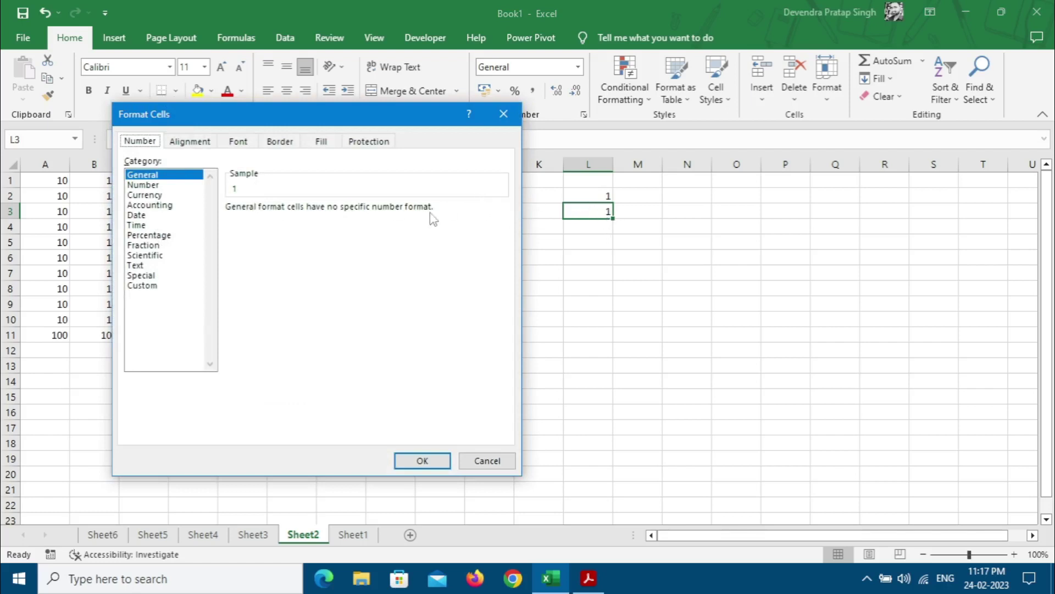
pyautogui.click(171, 186)
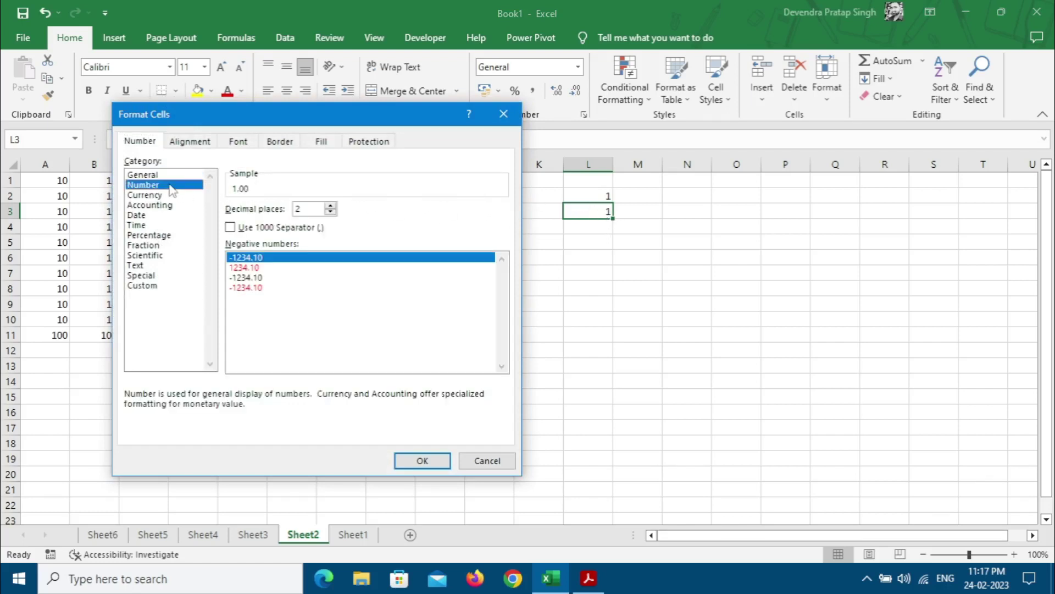
pyautogui.click(422, 461)
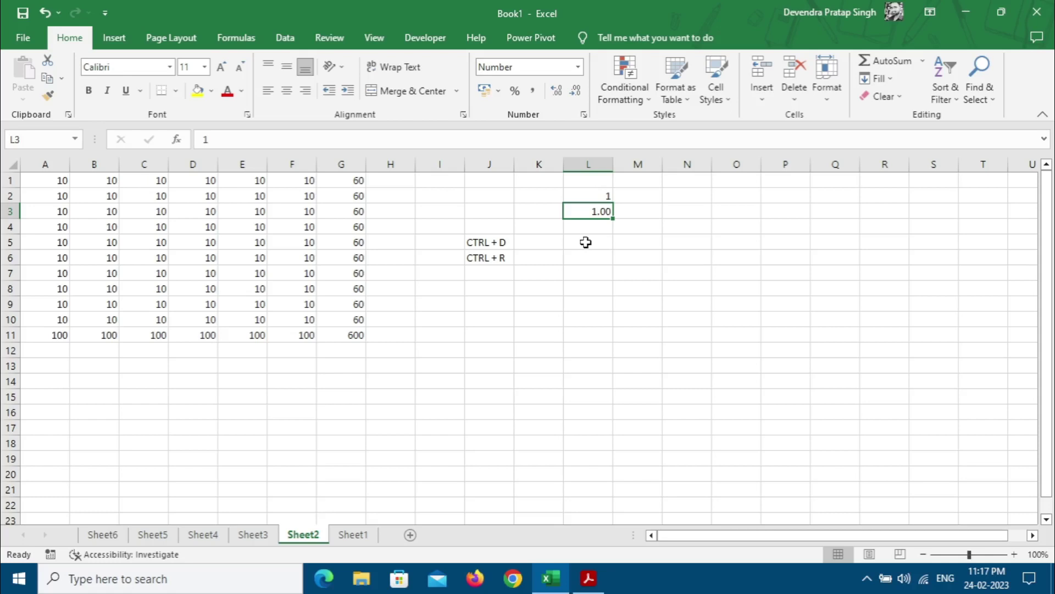
# - Enter 1.53 in L3 and reselect the cell
pyautogui.write('1.53')
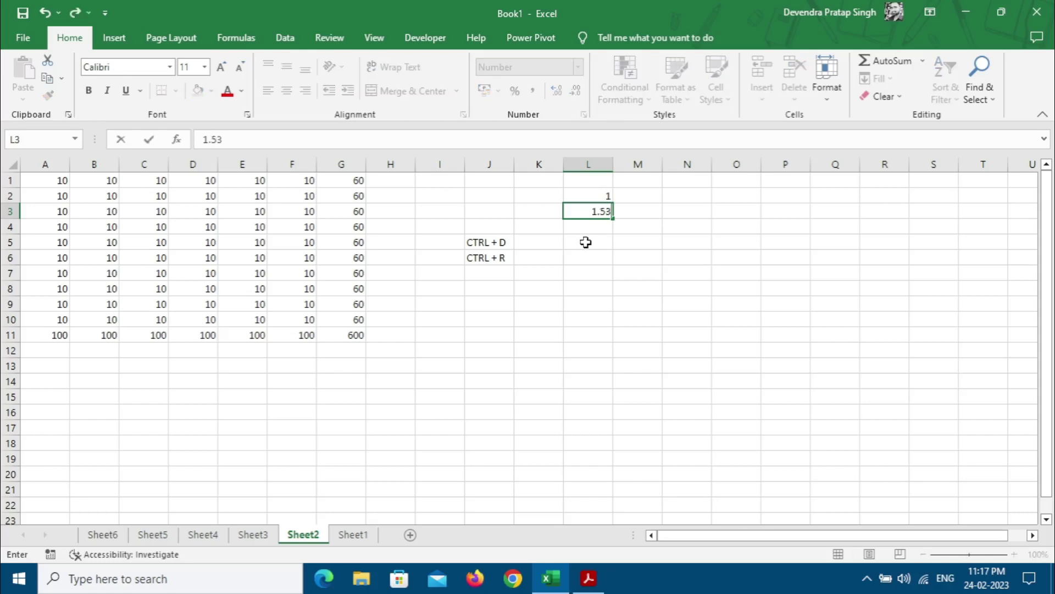
pyautogui.press('Return')
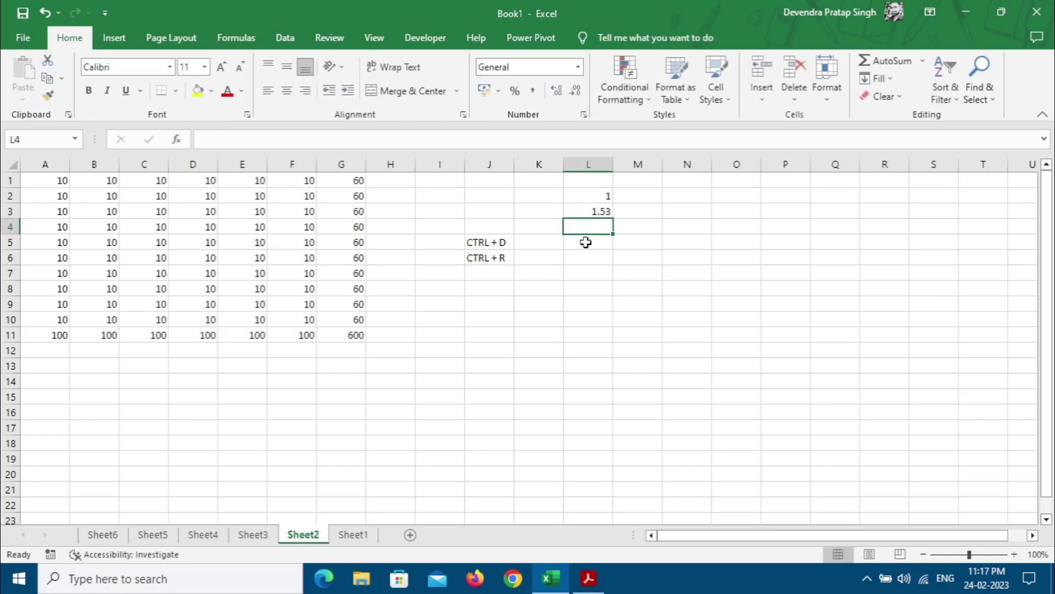
pyautogui.press('Up')
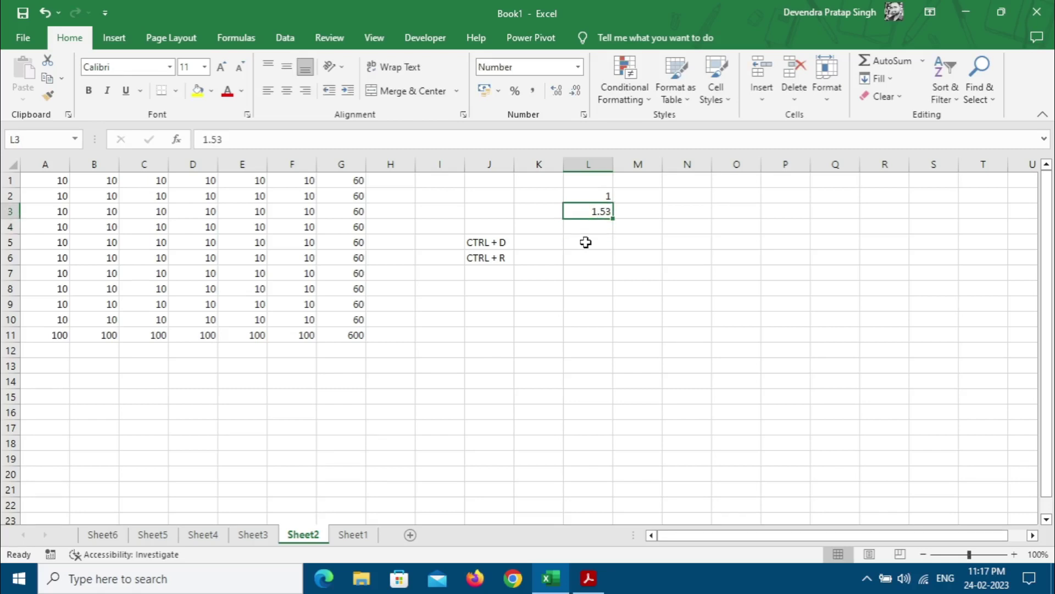
# - Enter 5 in both L3 and L4, and apply the Currency format to L4
pyautogui.write('5')
pyautogui.press('Return')
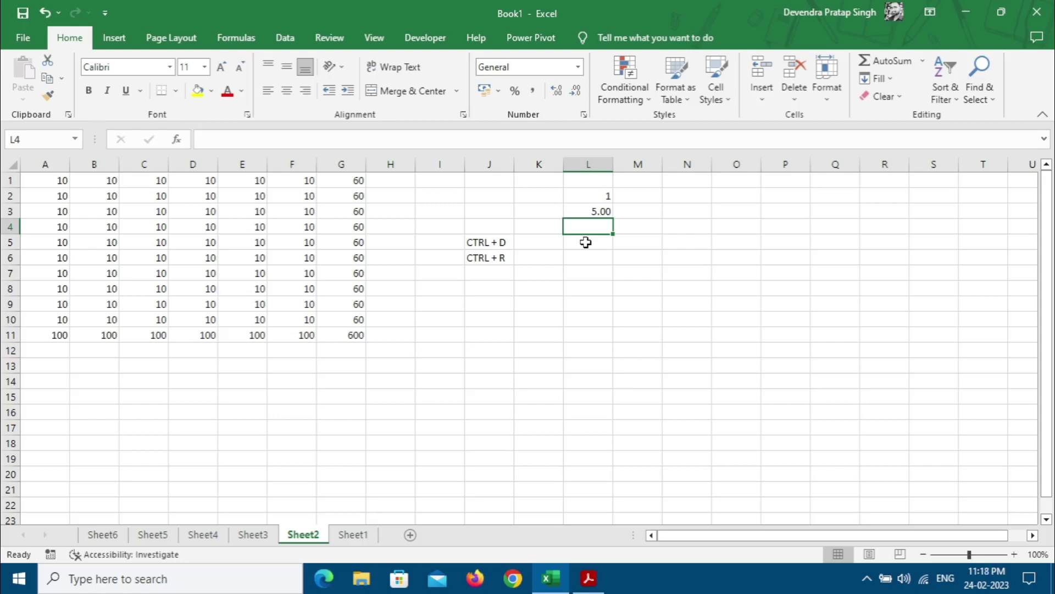
pyautogui.write('5')
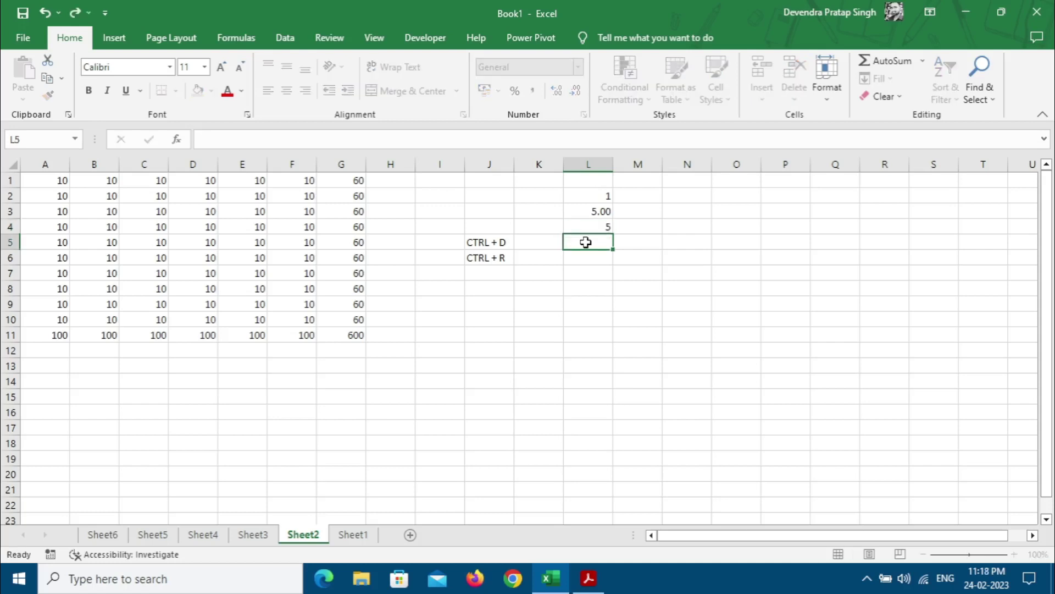
pyautogui.press('Return')
pyautogui.press('Up')
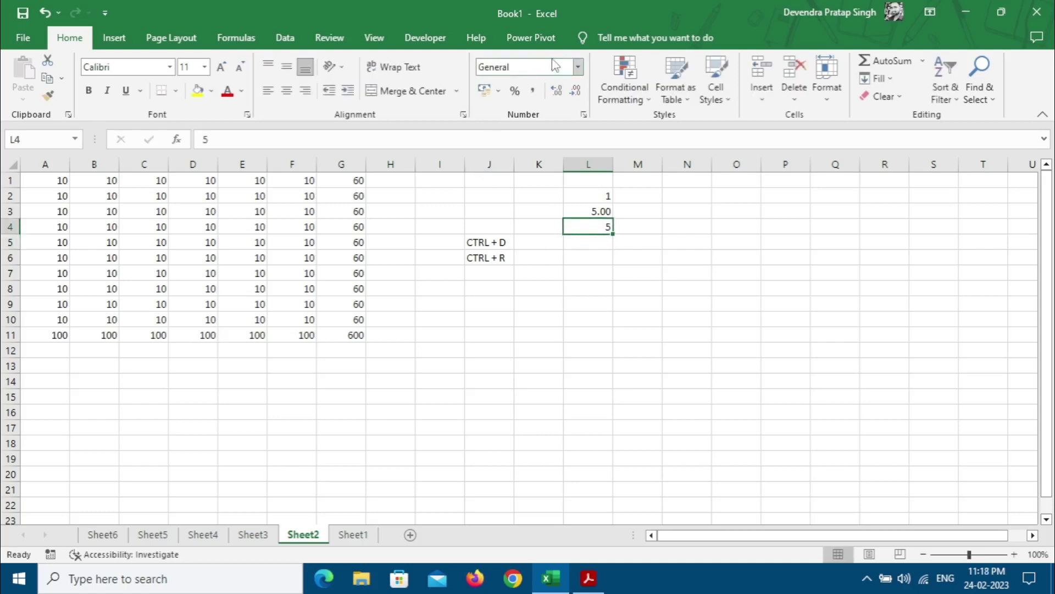
pyautogui.click(578, 66)
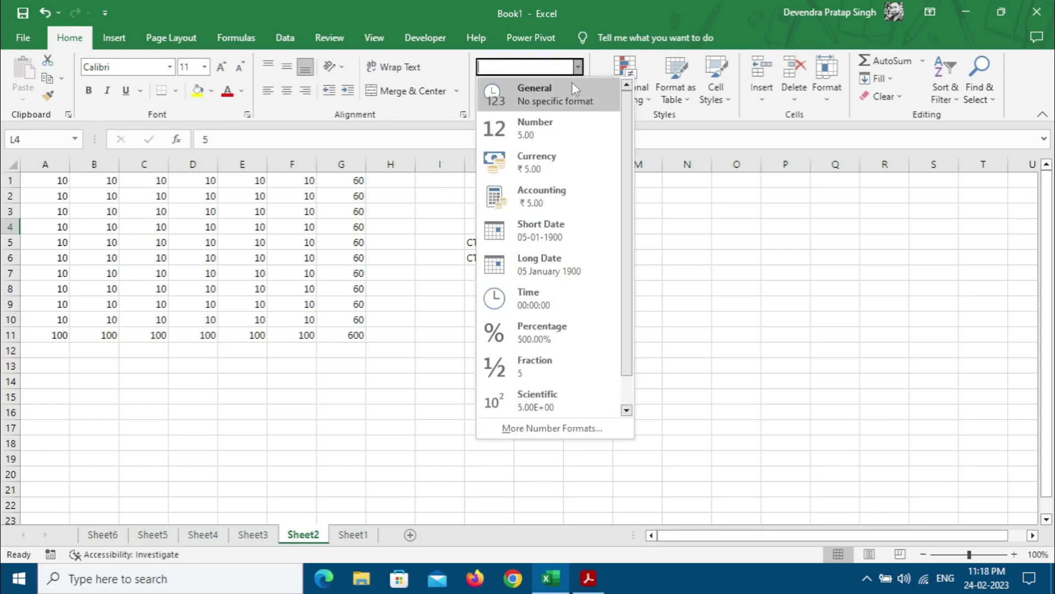
pyautogui.click(572, 156)
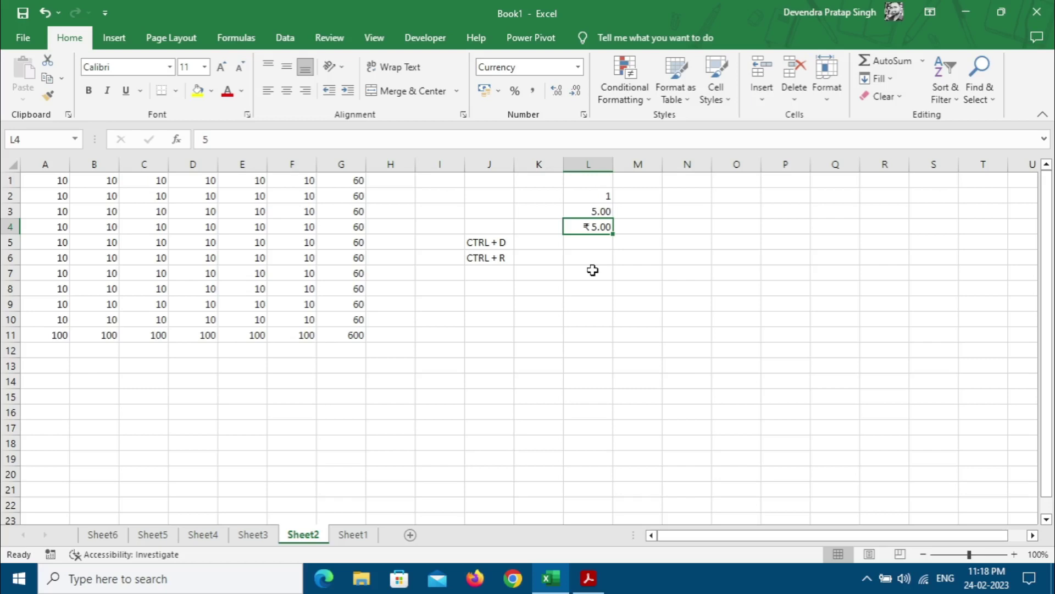
# - Compare the number formats of L3 and L4, enlarging the sheet to 190% around column L
pyautogui.click(585, 216)
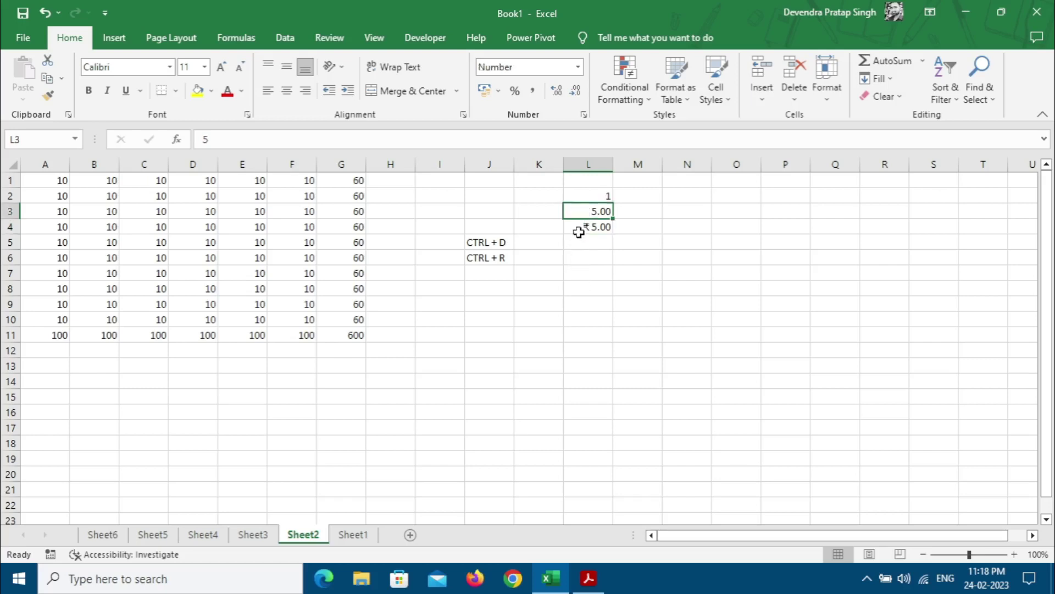
pyautogui.click(579, 227)
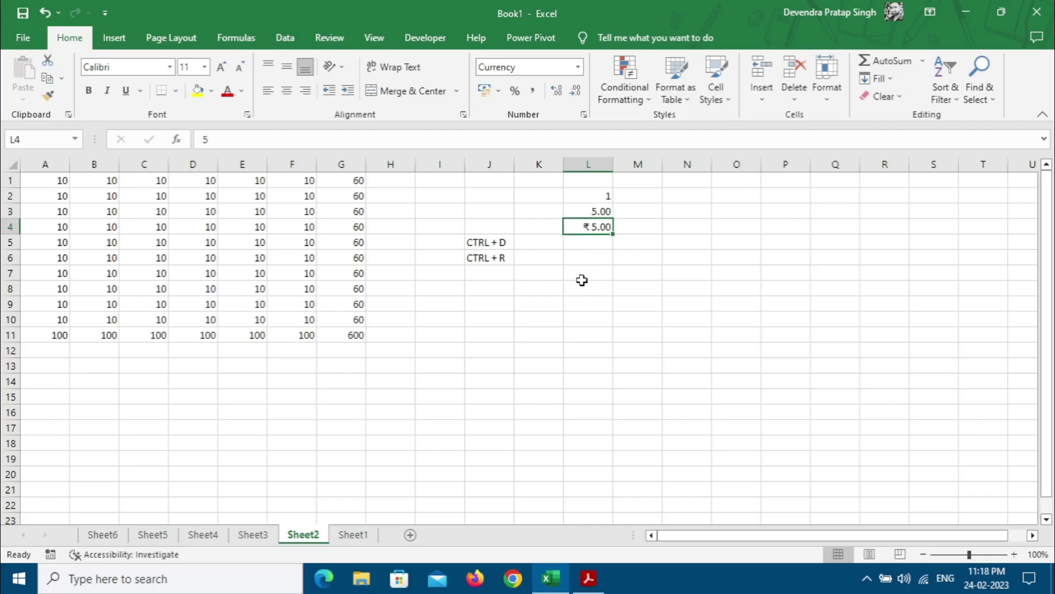
pyautogui.keyDown('ctrl'); pyautogui.scroll(6, 607, 301); pyautogui.keyUp('ctrl')
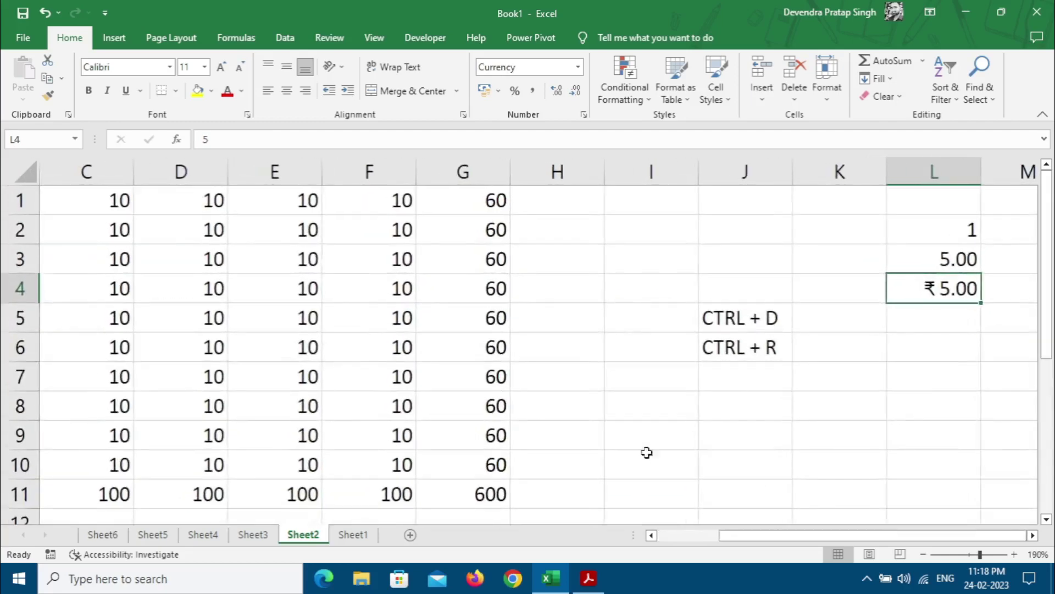
pyautogui.click(1033, 535)
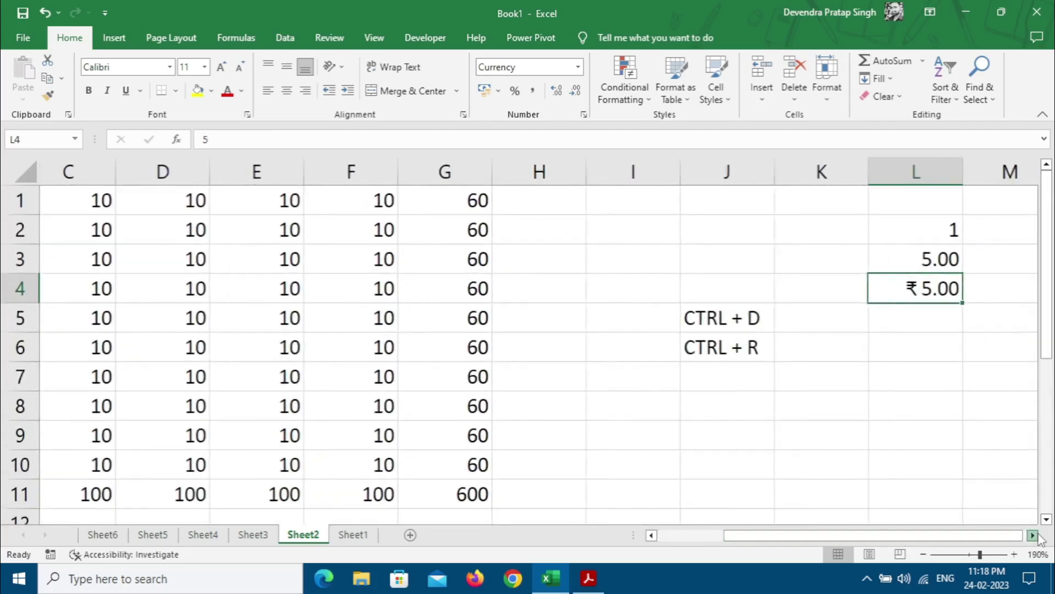
pyautogui.click(1035, 536)
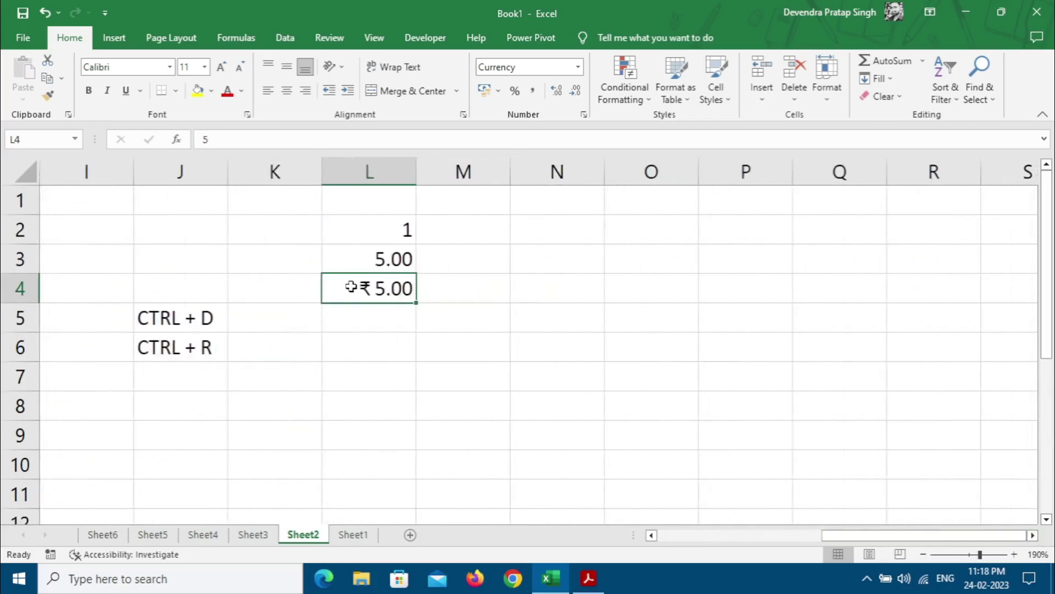
# - Enter 5000 in both L4 and L3, and select the two cells to compare their Currency and Number formats
pyautogui.write('5000')
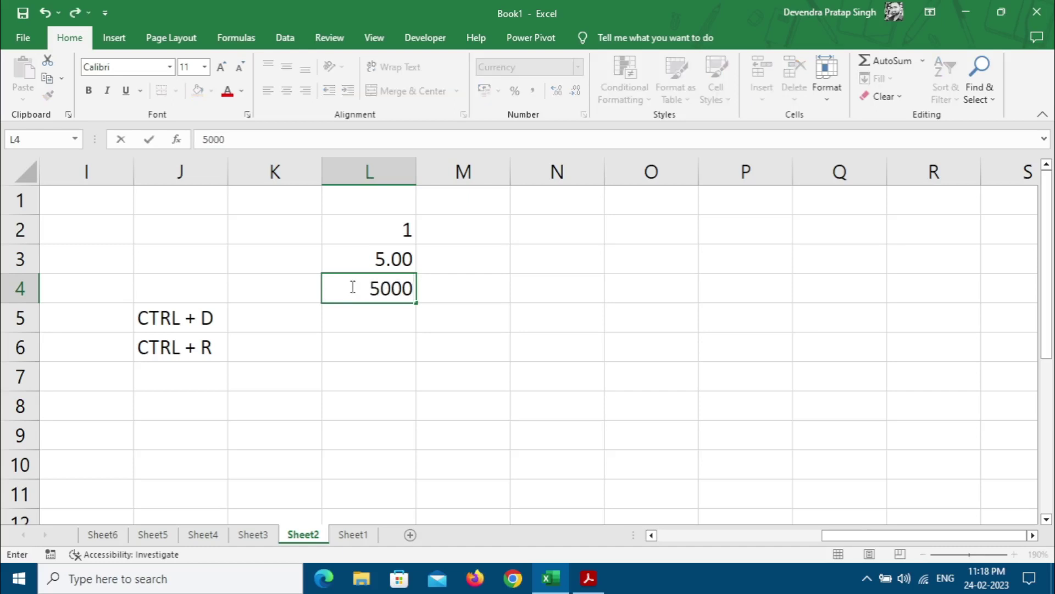
pyautogui.press('Return')
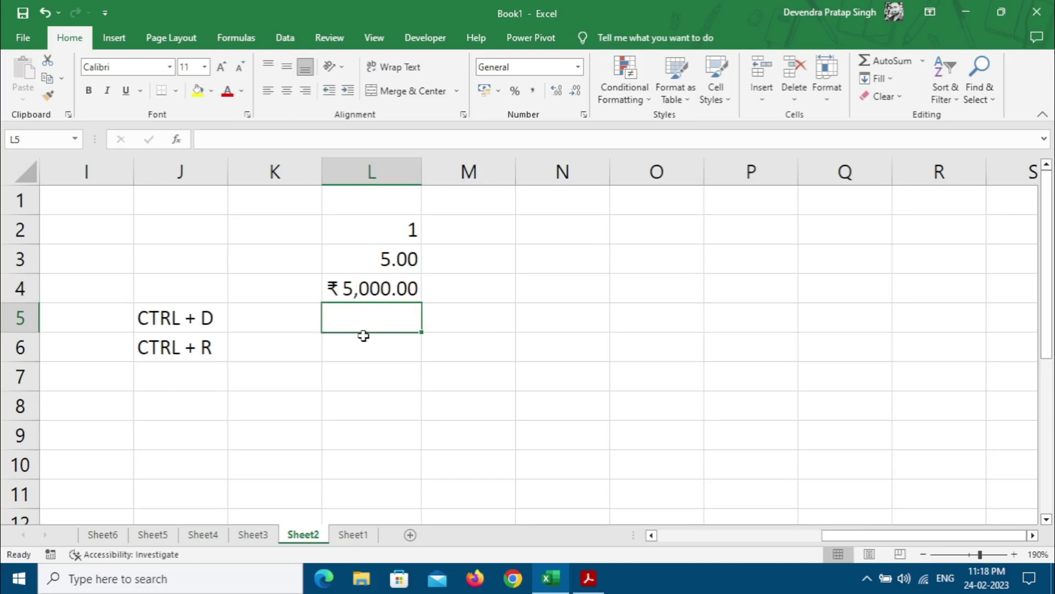
pyautogui.click(344, 258)
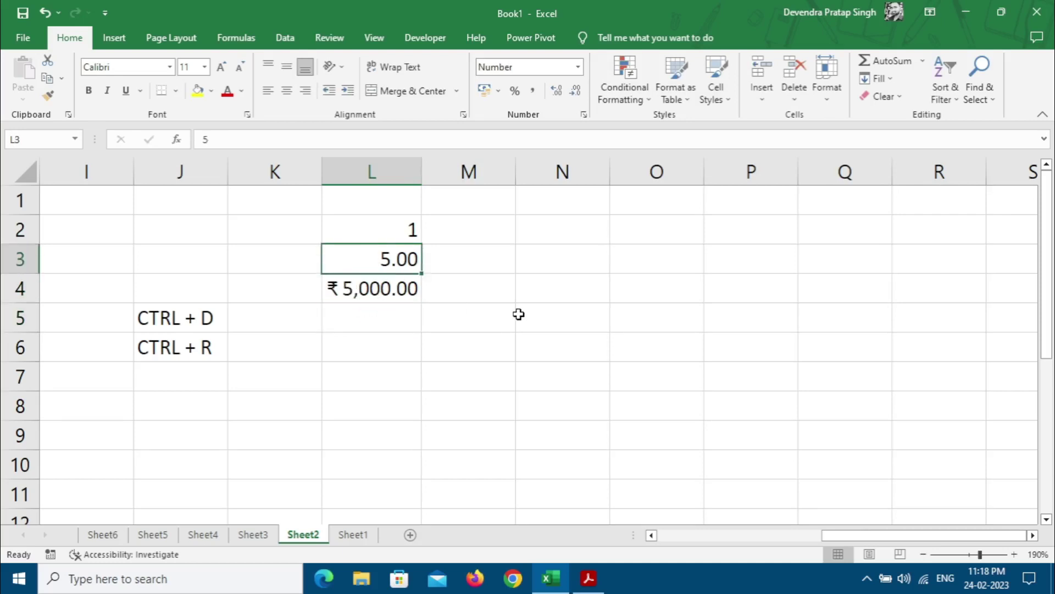
pyautogui.write('5000')
pyautogui.press('Return')
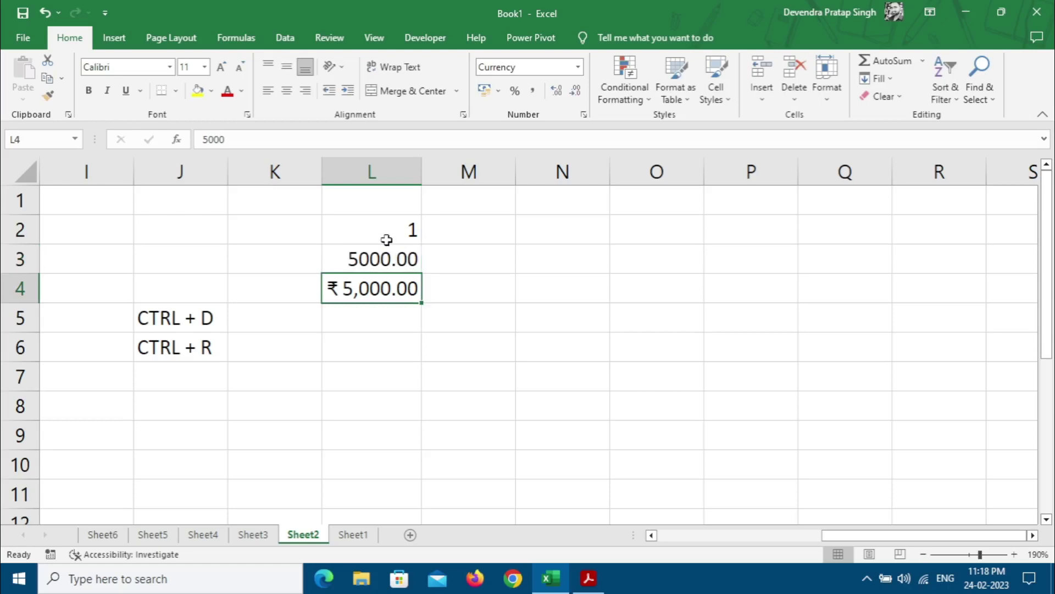
pyautogui.moveTo(386, 263); pyautogui.dragTo(389, 279)
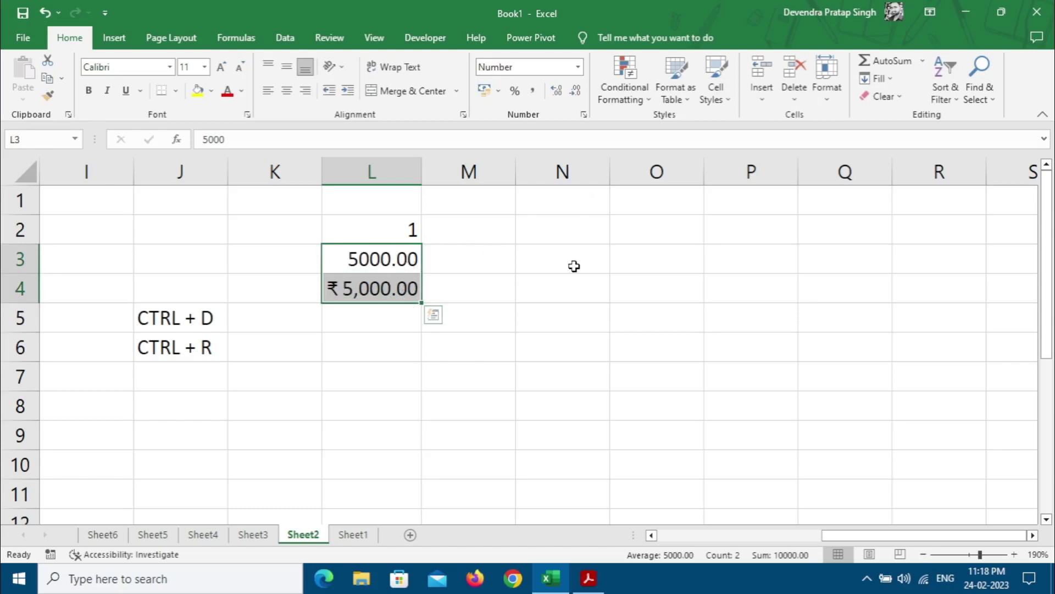
# - Enter 1.999 in N3 and 1 in N4
pyautogui.click(554, 275)
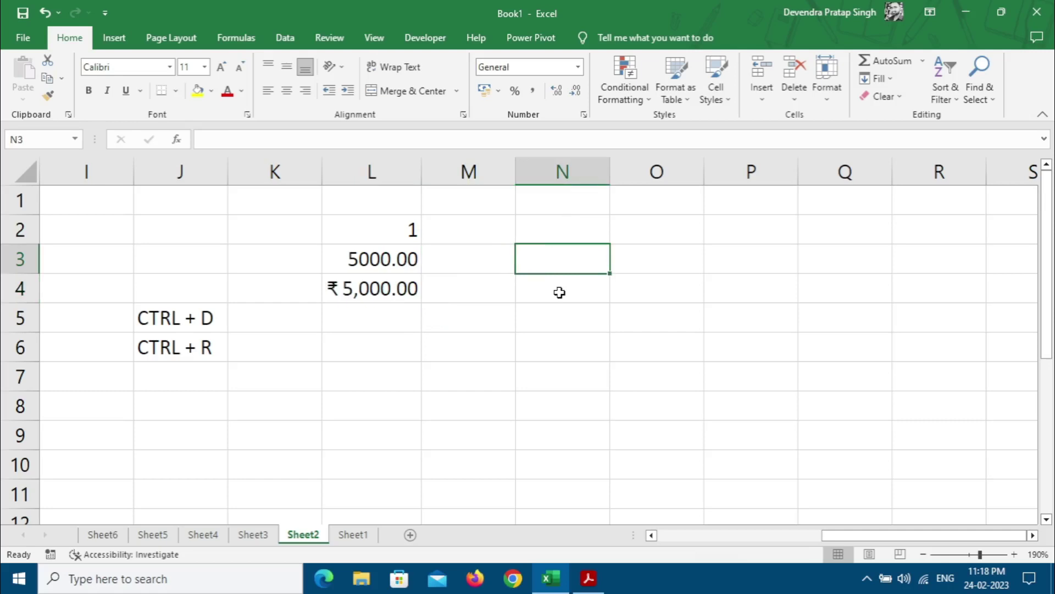
pyautogui.write('1.999')
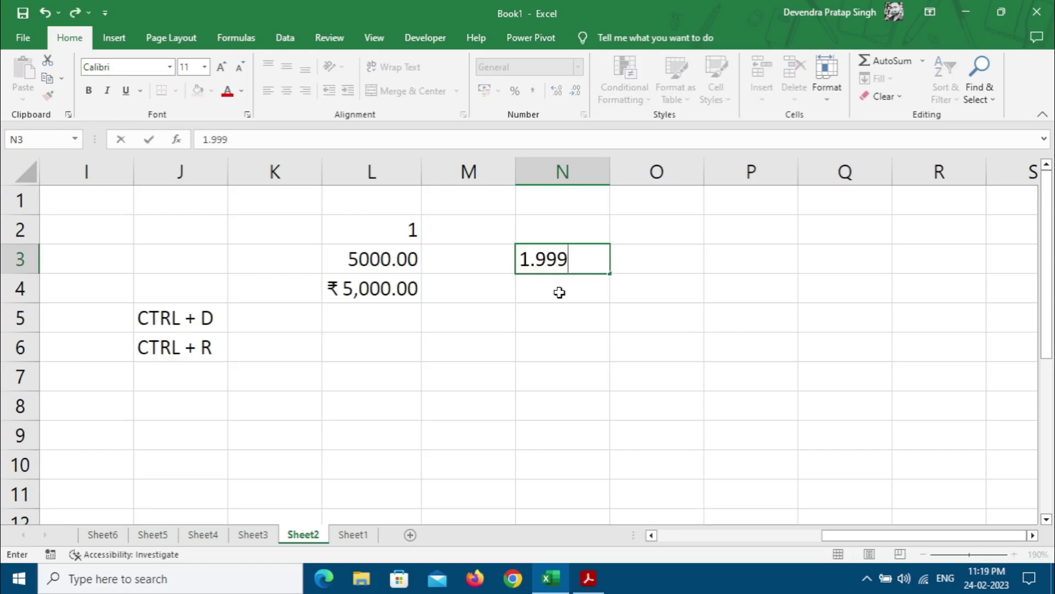
pyautogui.press('Return')
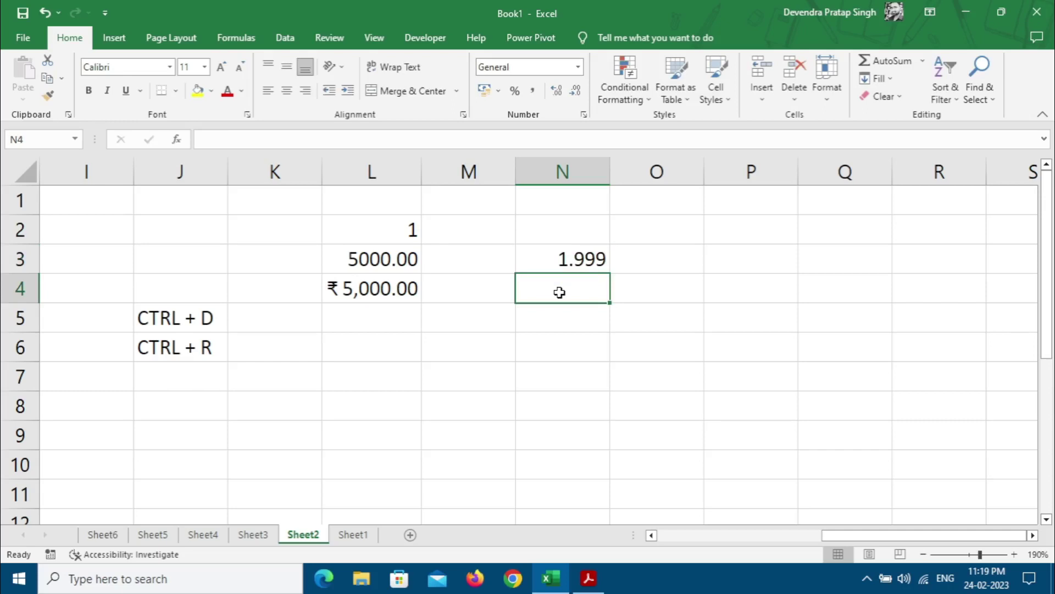
pyautogui.write('1')
pyautogui.press('Return')
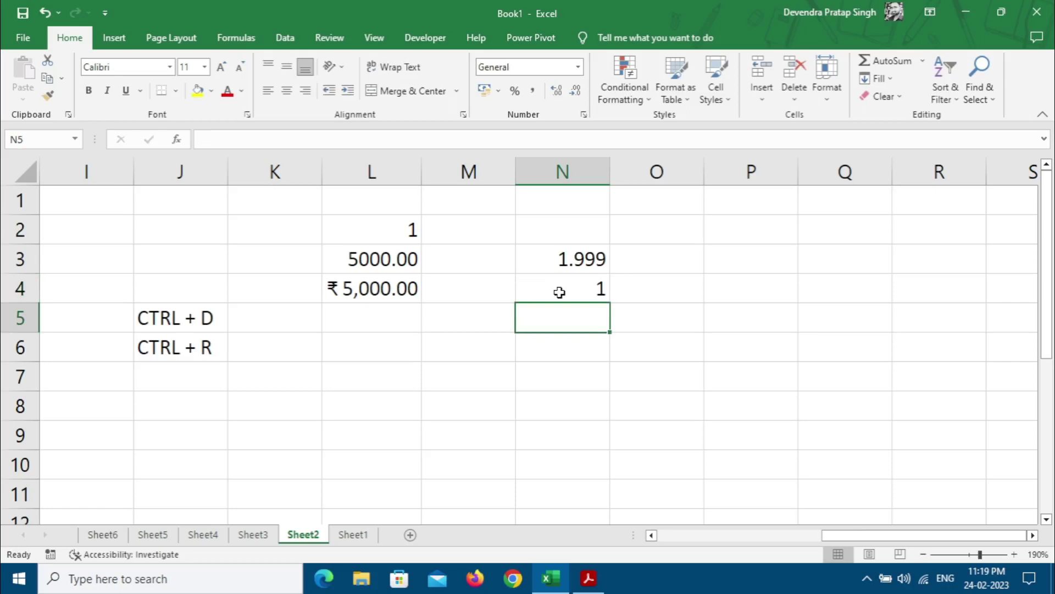
# - Apply the Number format to N4 and increase it to three decimal places
pyautogui.click(560, 292)
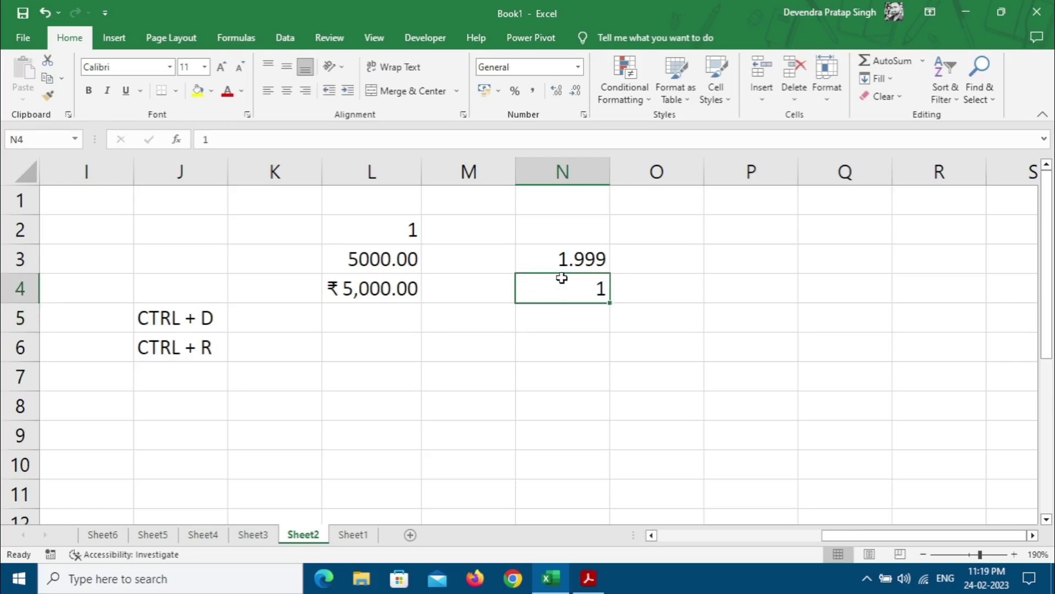
pyautogui.click(578, 66)
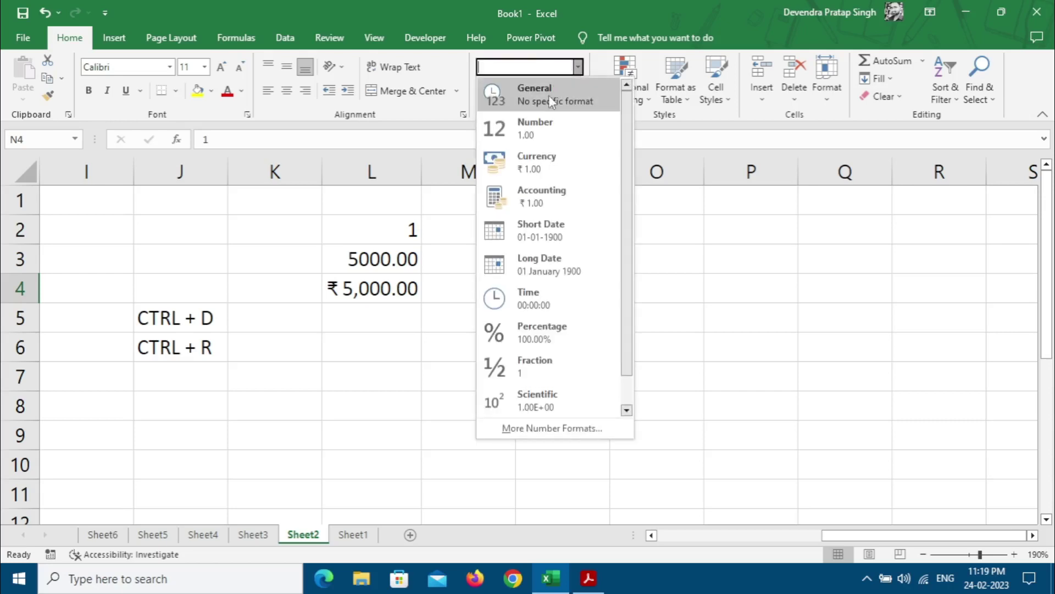
pyautogui.click(543, 133)
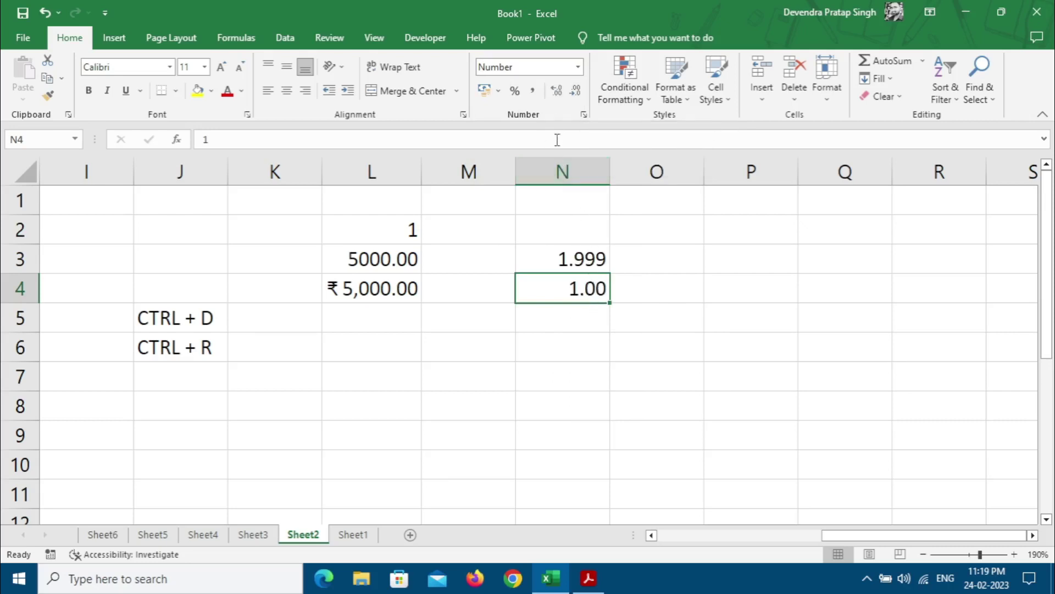
pyautogui.click(557, 93)
pyautogui.click(545, 315)
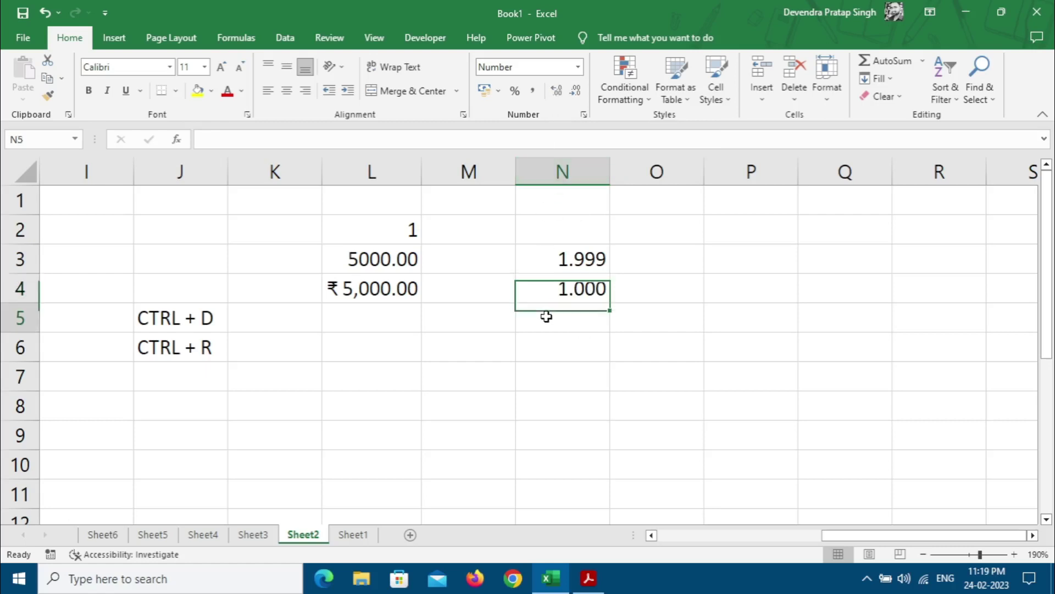
# - Test the three-decimal format in N4 by entering 1.458 and replacing it with 2
pyautogui.click(562, 286)
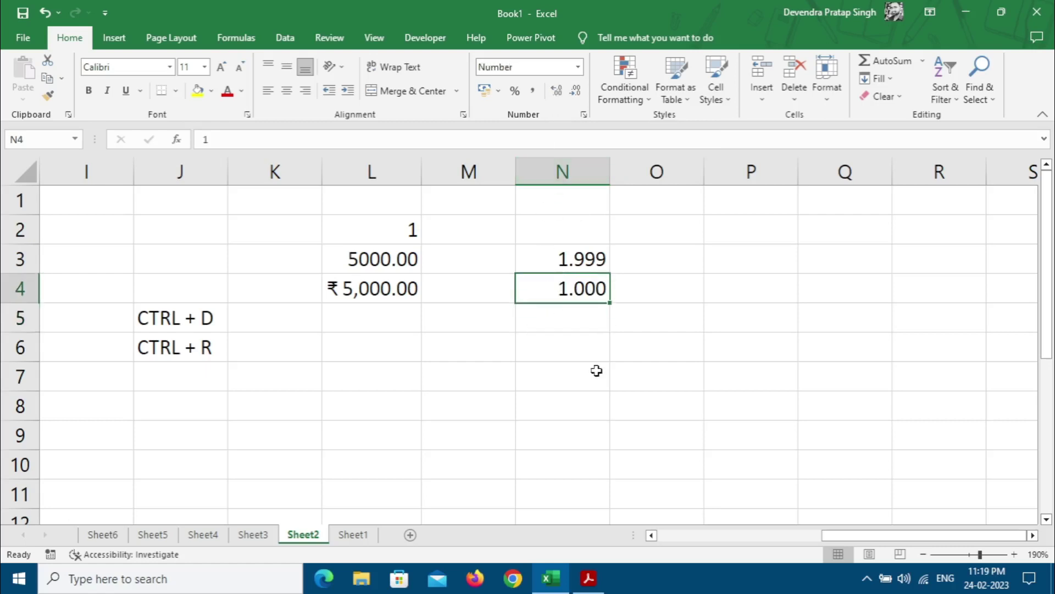
pyautogui.write('1.458')
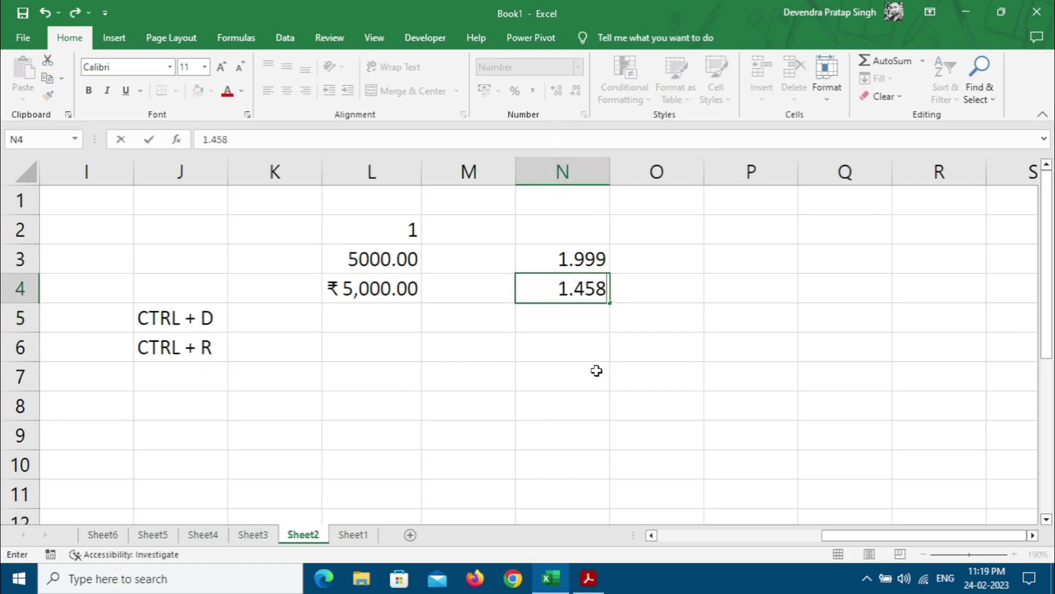
pyautogui.press('Return')
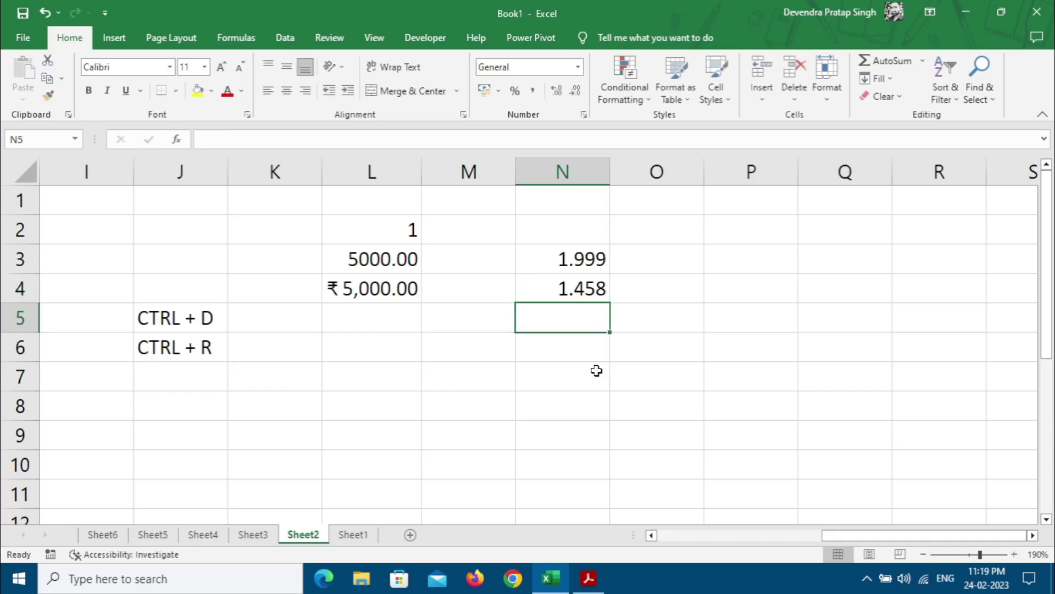
pyautogui.press('Up')
pyautogui.write('2')
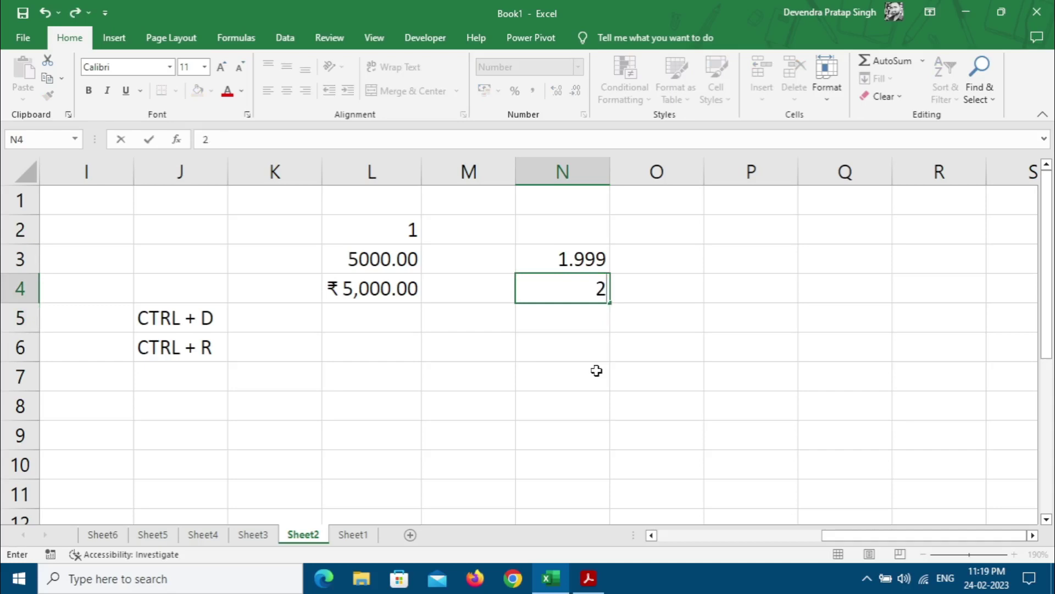
pyautogui.press('Return')
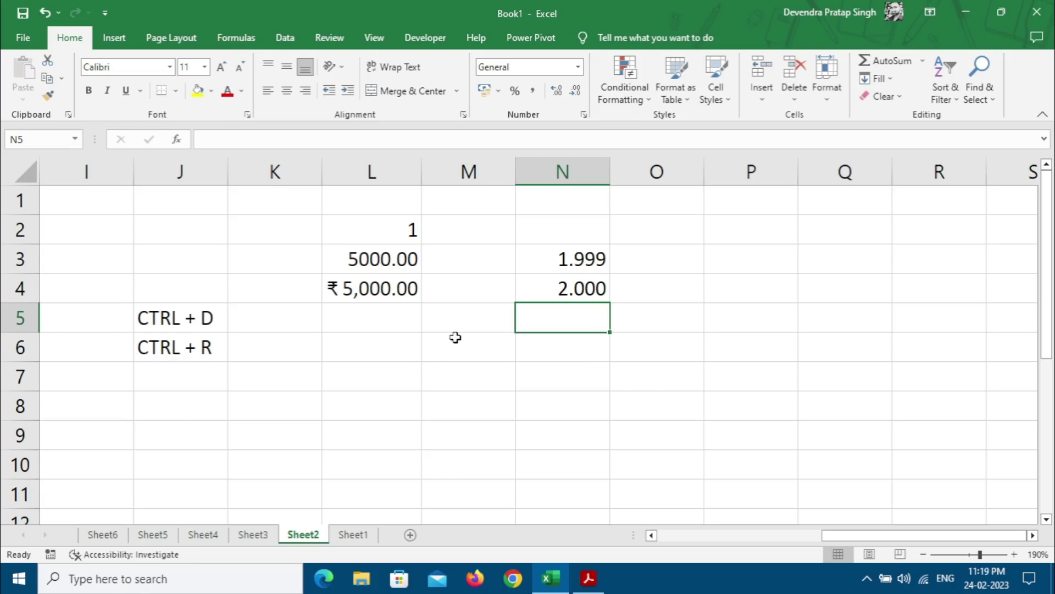
# - Format the whole of column M as Accounting with two decimal places and the ₹ symbol
pyautogui.click(445, 172)
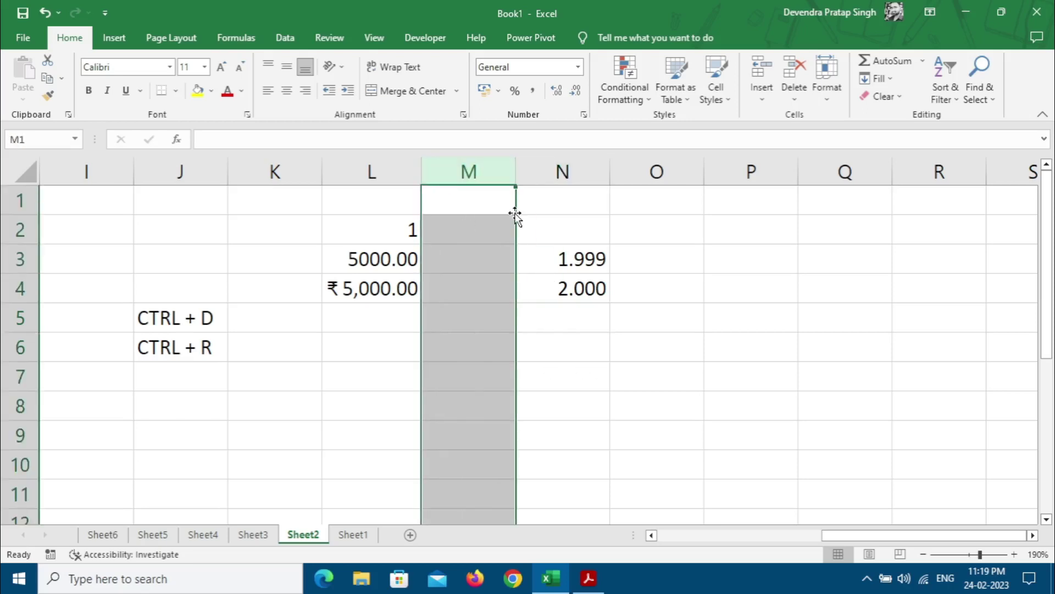
pyautogui.hotkey('ctrl', '1')
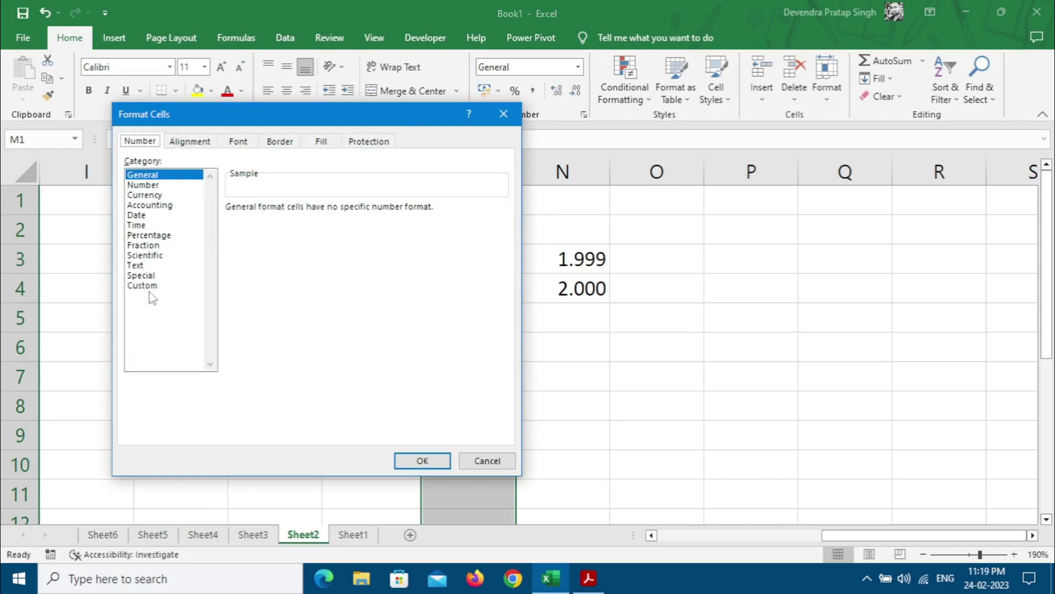
pyautogui.click(149, 204)
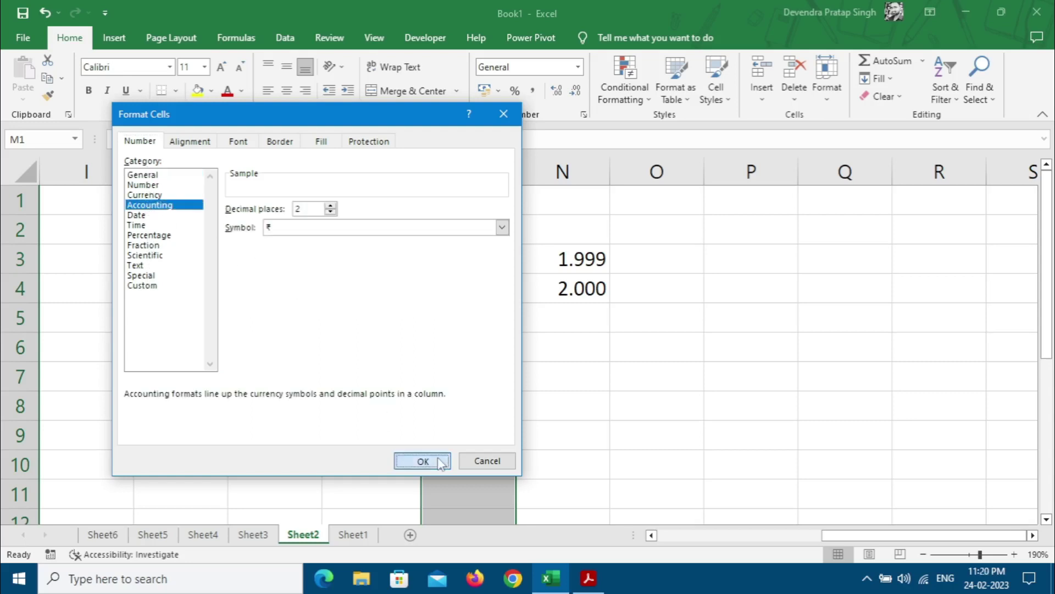
pyautogui.click(423, 460)
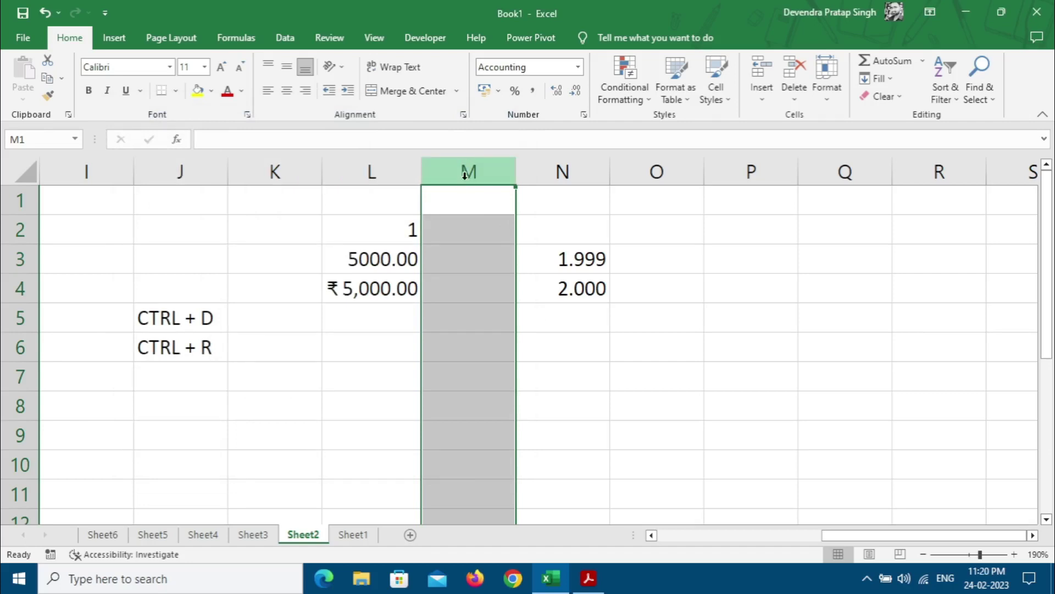
# - Enter 5 in cell M1 to try out the Accounting format
pyautogui.click(466, 202)
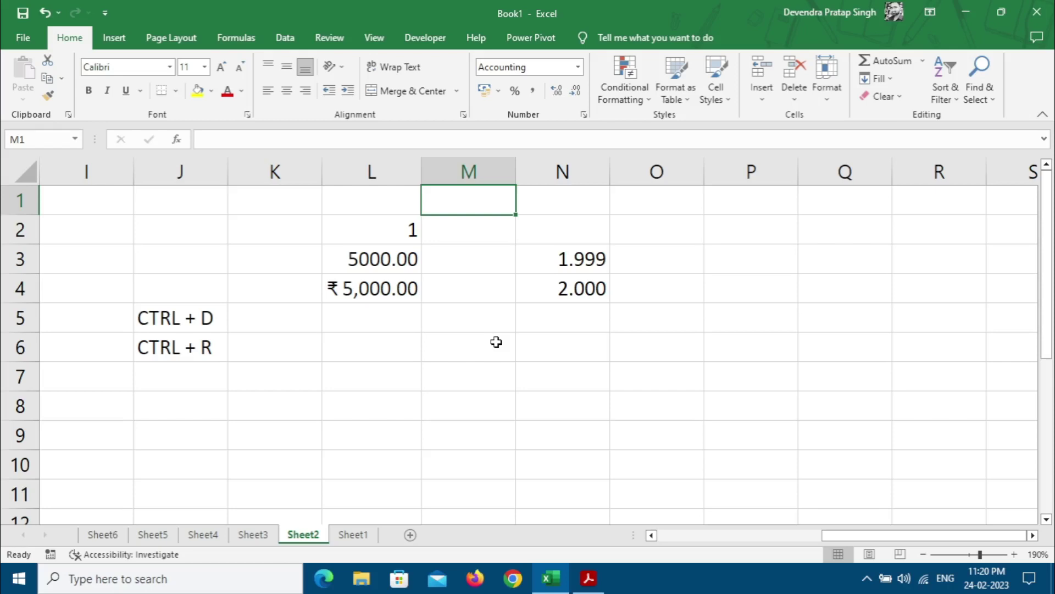
pyautogui.write('5')
pyautogui.press('Return')
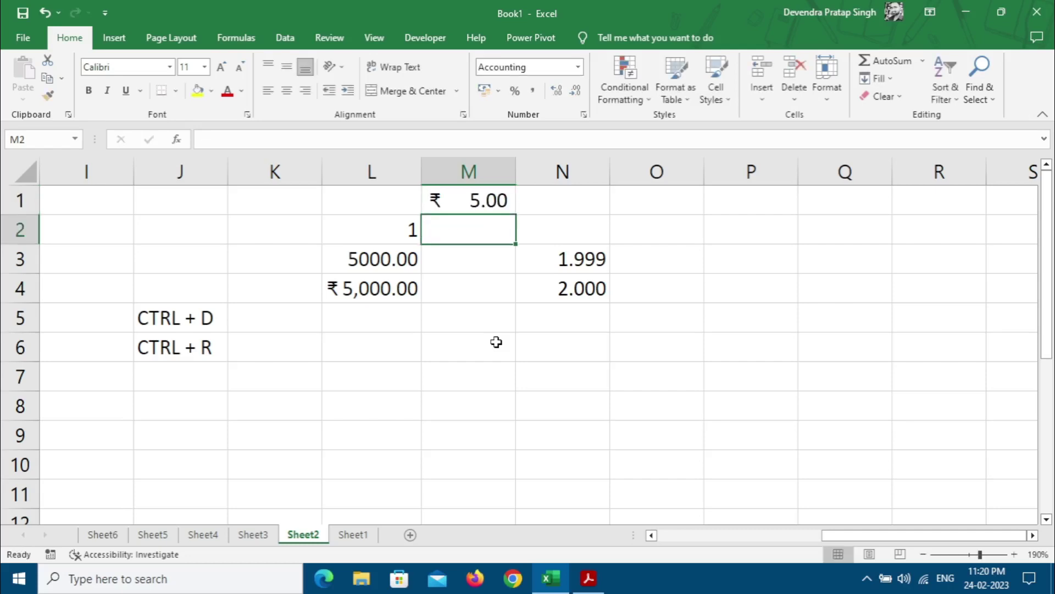
# - Widen columns L and M to about twice their width to compare currency symbol placement in L4 and M1
pyautogui.click(342, 291)
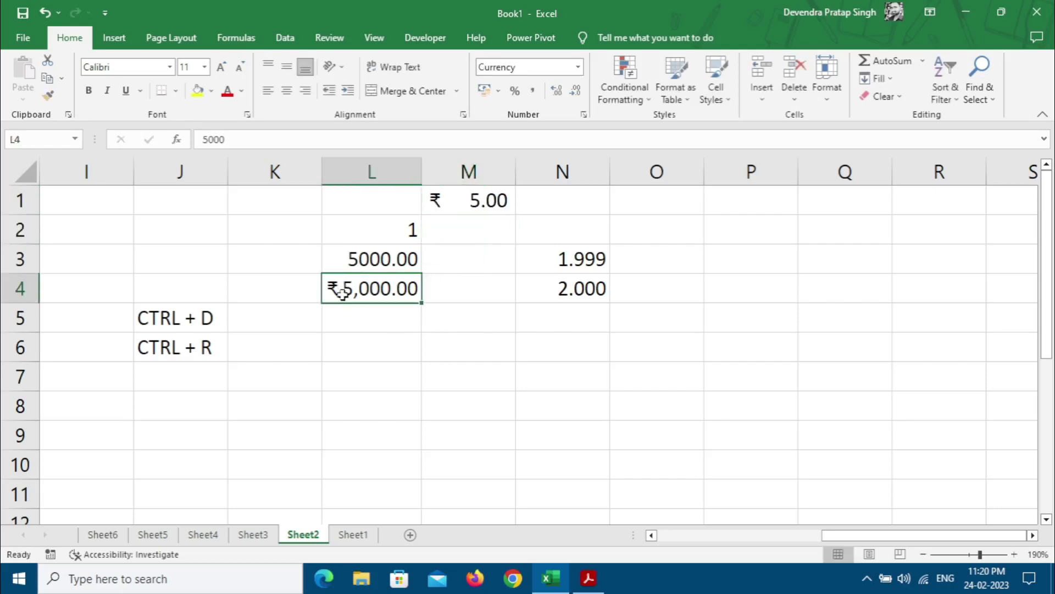
pyautogui.moveTo(423, 164); pyautogui.dragTo(530, 177)
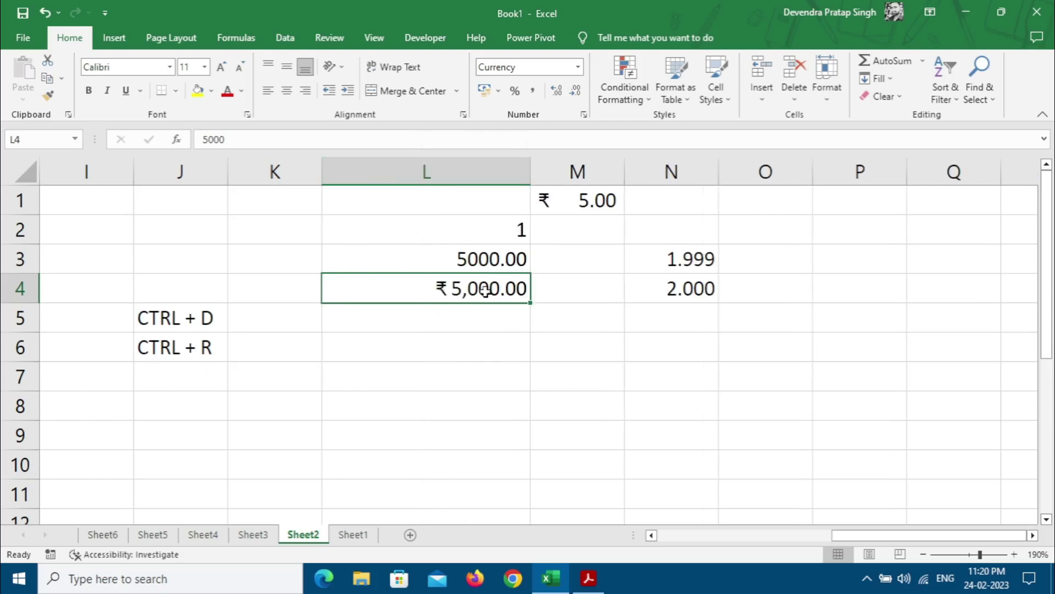
pyautogui.click(603, 199)
pyautogui.moveTo(625, 172); pyautogui.dragTo(754, 172)
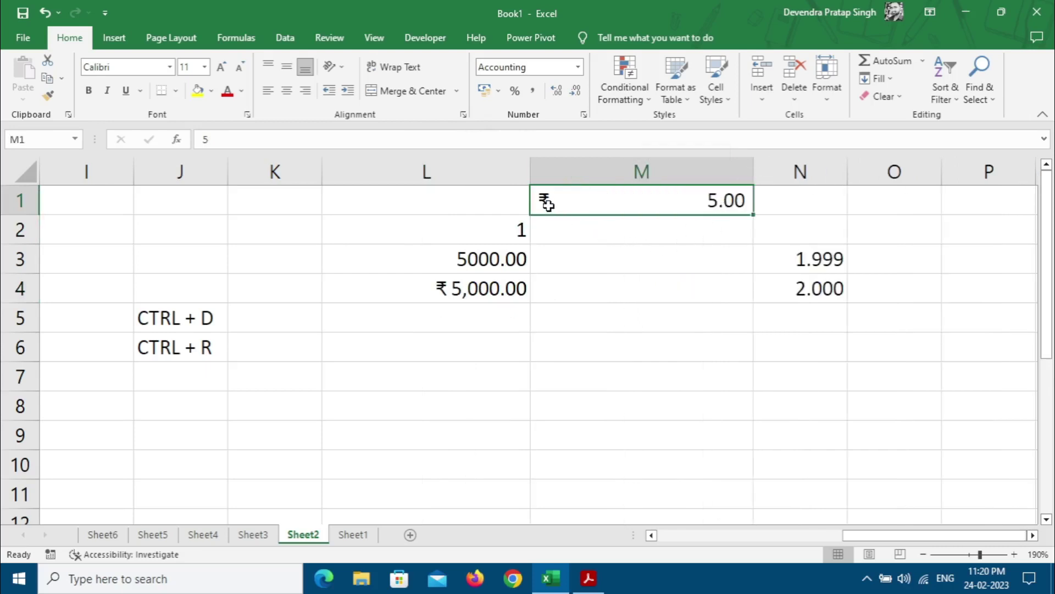
# - Enter 5000 in M2 and 574646 in M3
pyautogui.click(631, 221)
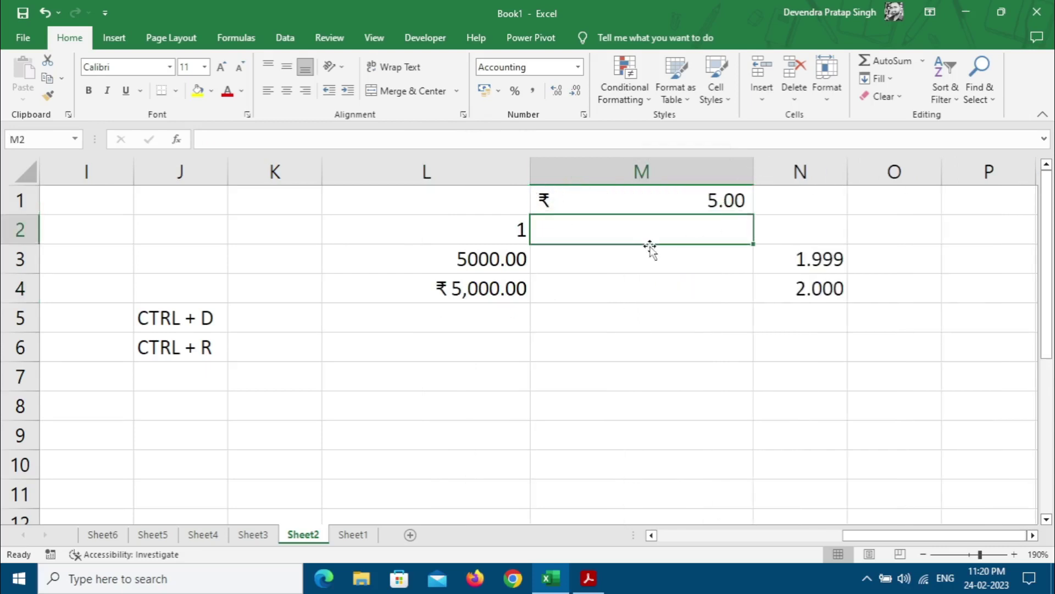
pyautogui.write('5000')
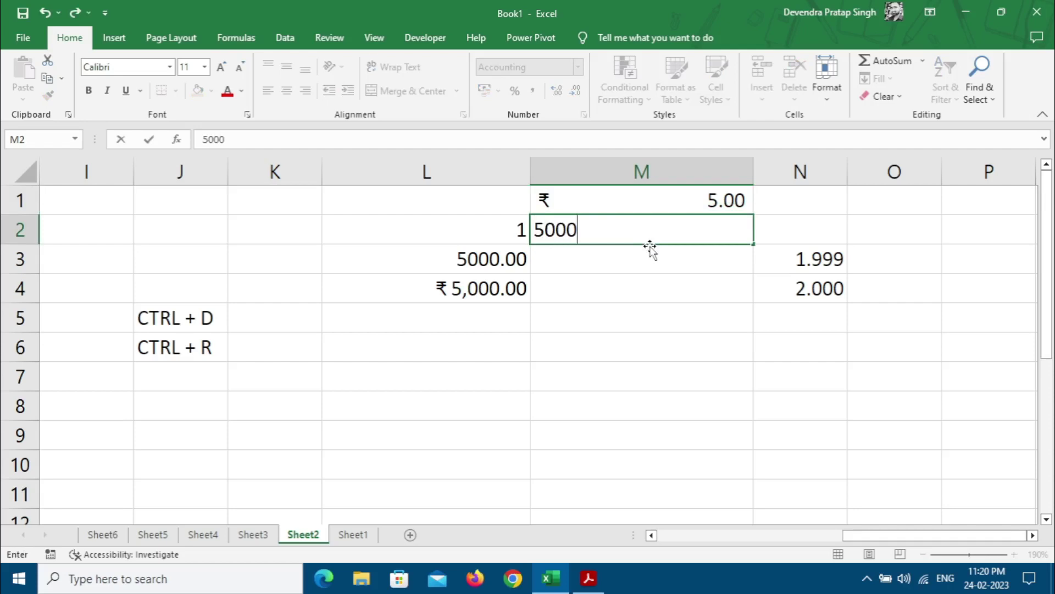
pyautogui.press('Return')
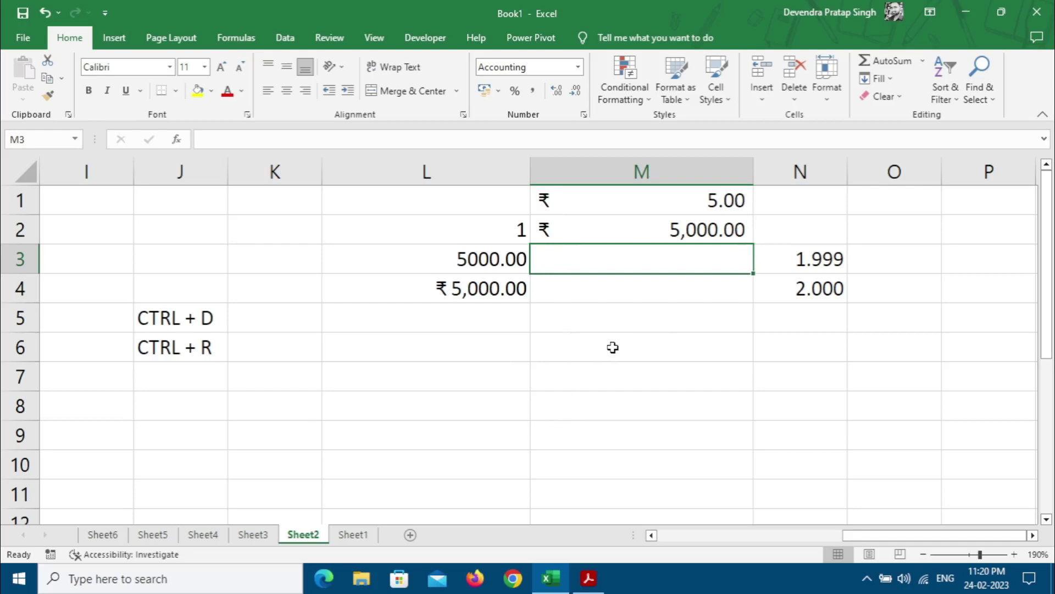
pyautogui.write('574646')
pyautogui.press('Return')
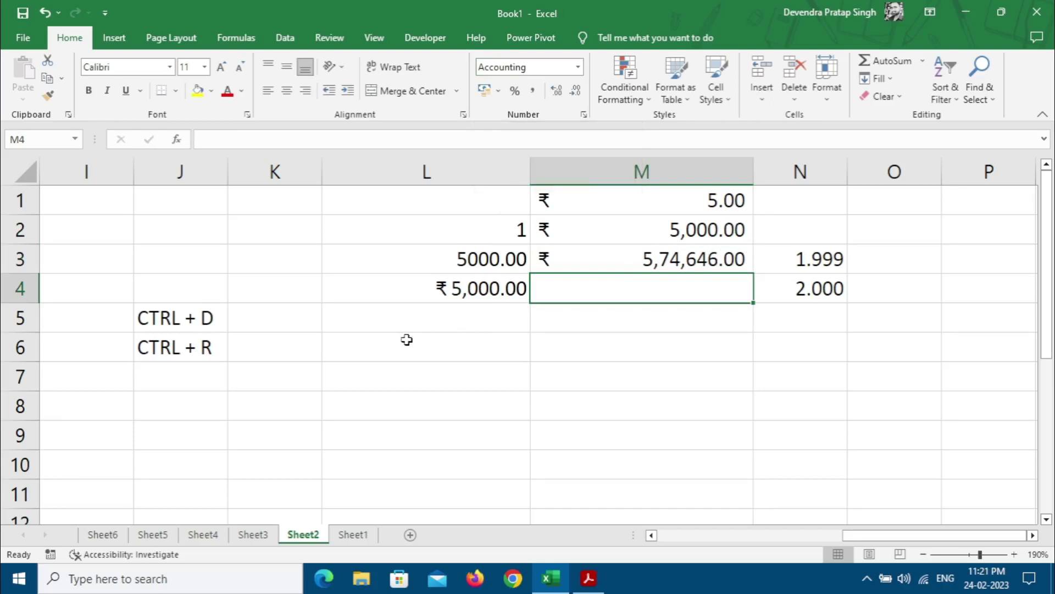
pyautogui.click(385, 358)
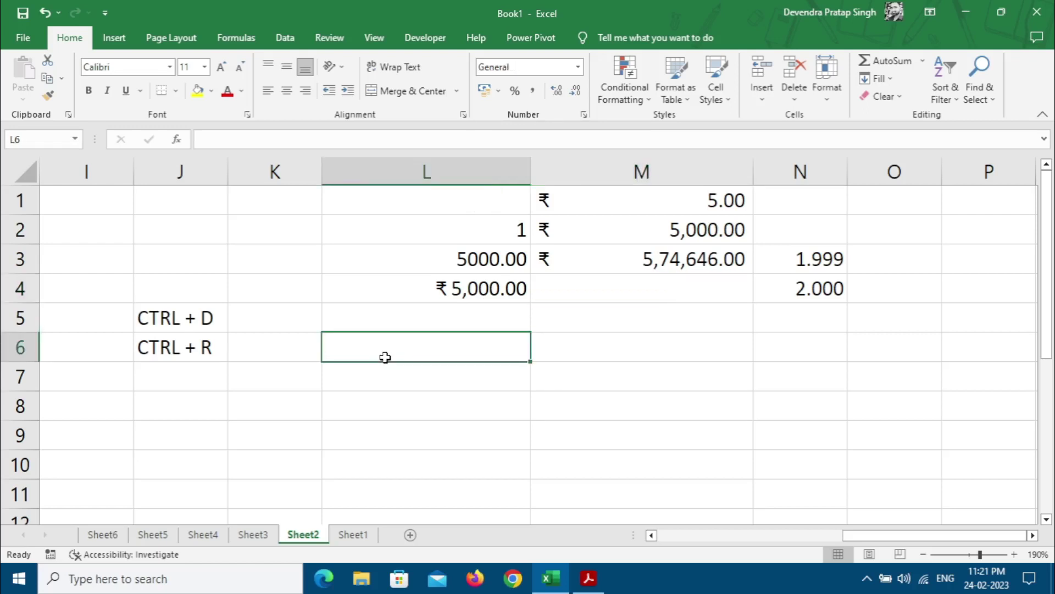
pyautogui.hotkey('ctrl', '1')
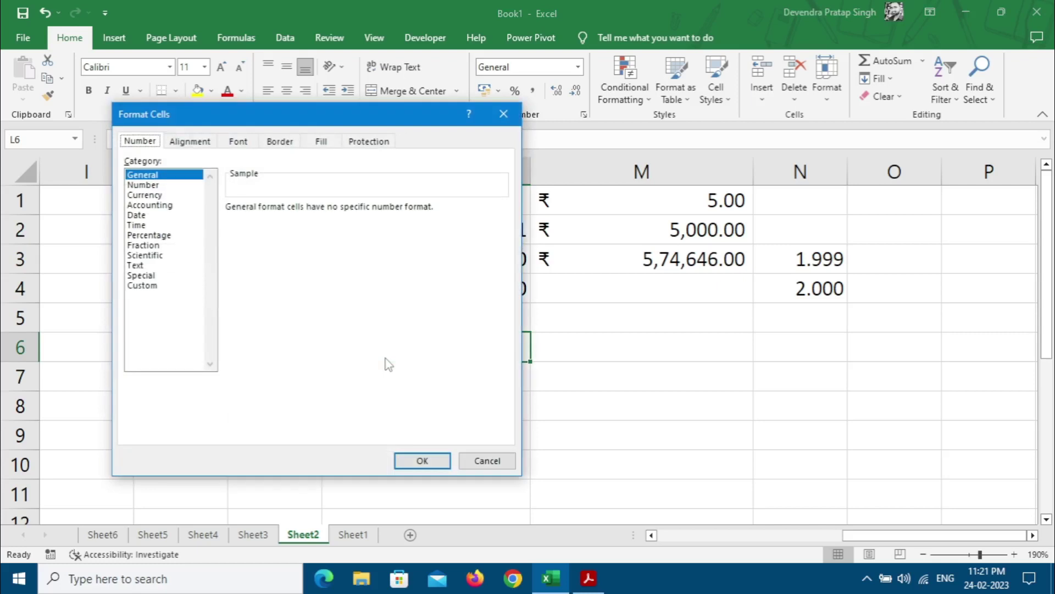
pyautogui.press('Escape')
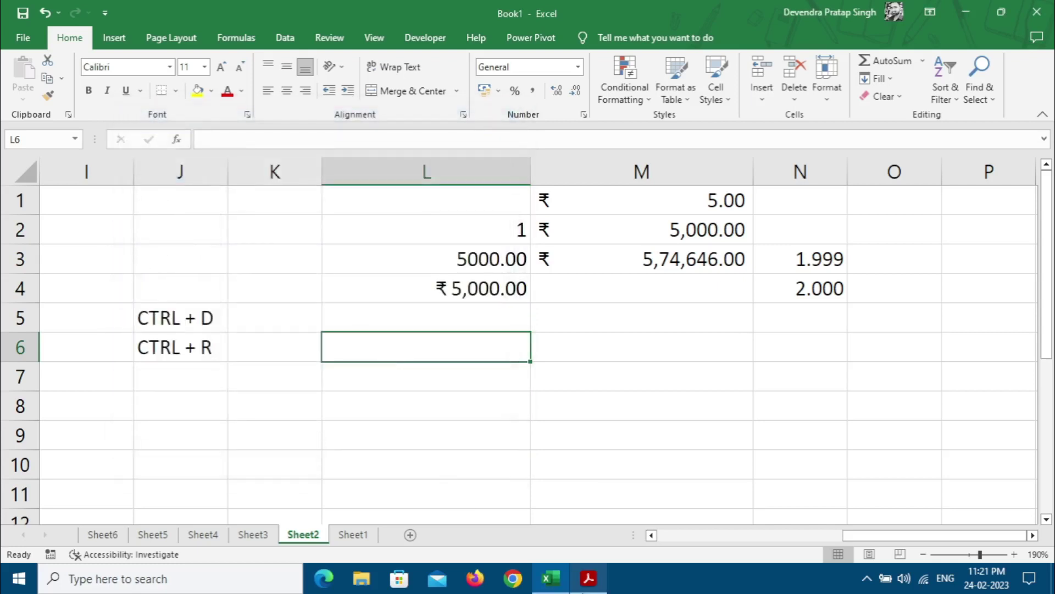
# - Switch to the PDF reader showing the Cursor Movements shortcut table
pyautogui.click(588, 578)
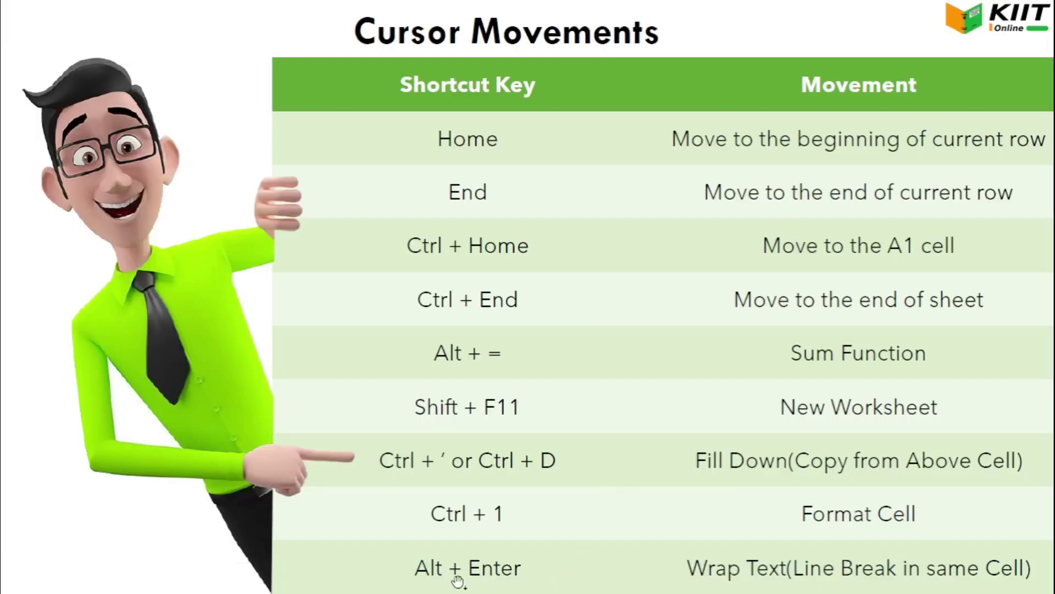
# - Switch back to Excel and open the empty Sheet4 at 190% zoom
pyautogui.hotkey('alt', 'Tab')
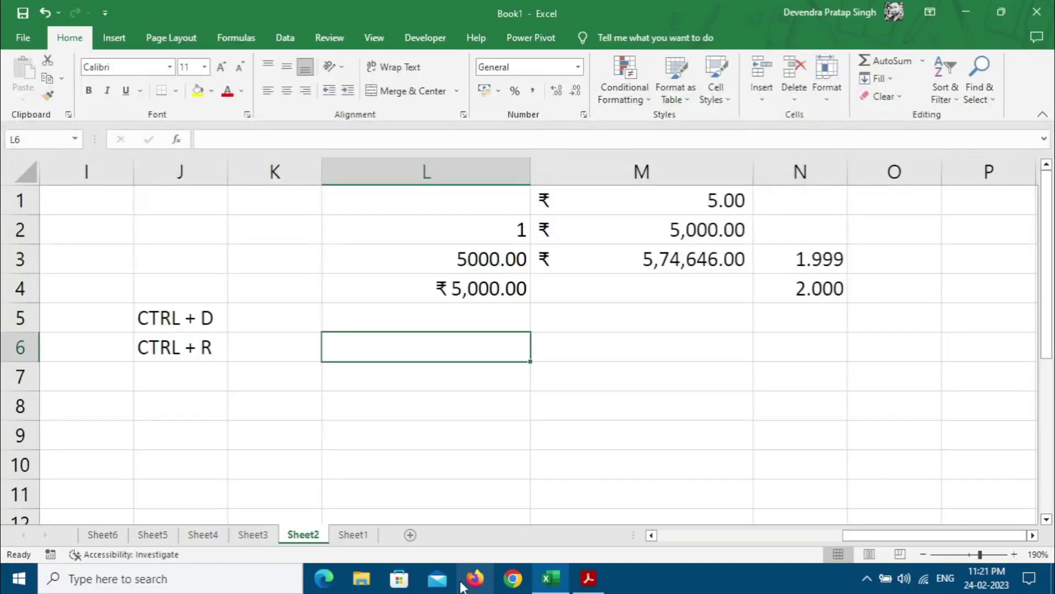
pyautogui.click(206, 534)
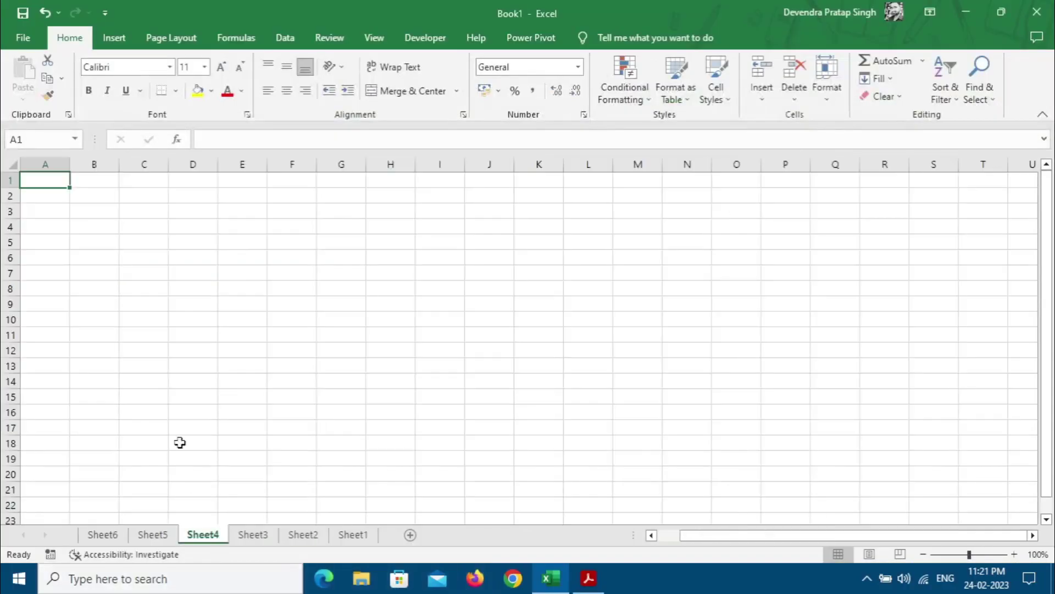
pyautogui.keyDown('ctrl'); pyautogui.scroll(4, 140, 283); pyautogui.keyUp('ctrl')
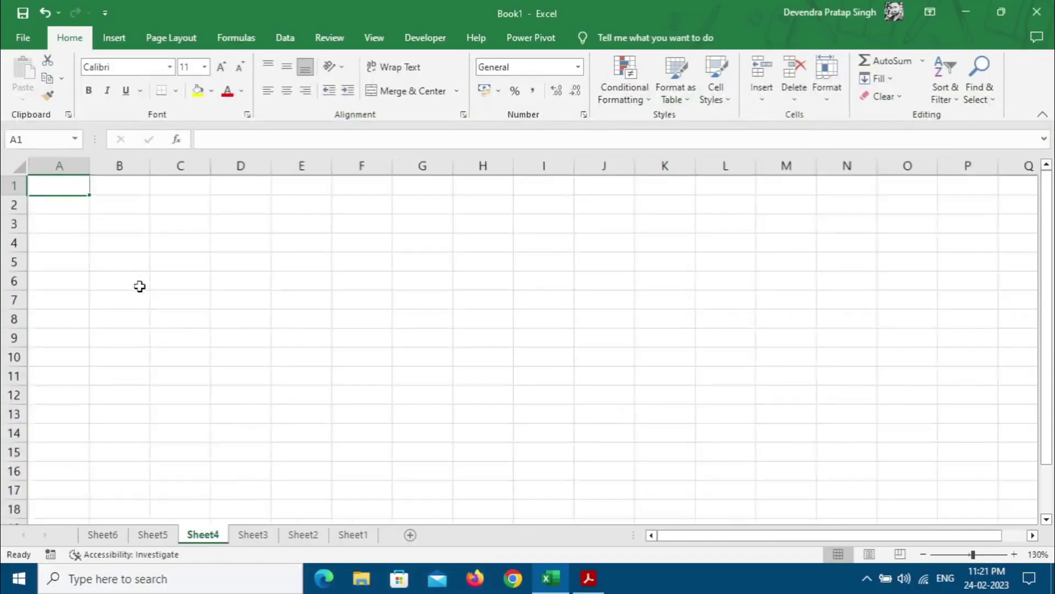
pyautogui.keyDown('ctrl'); pyautogui.scroll(2, 131, 261); pyautogui.keyUp('ctrl')
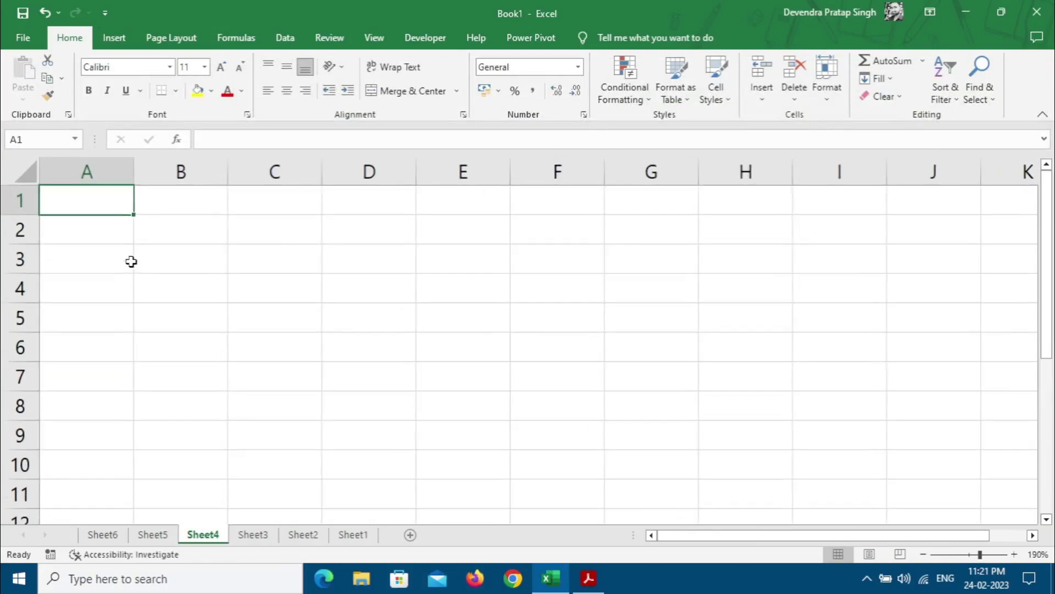
# - Enter SR. and NO. on two separate lines within cell A1, and autofit column A to the text
pyautogui.write('SR')
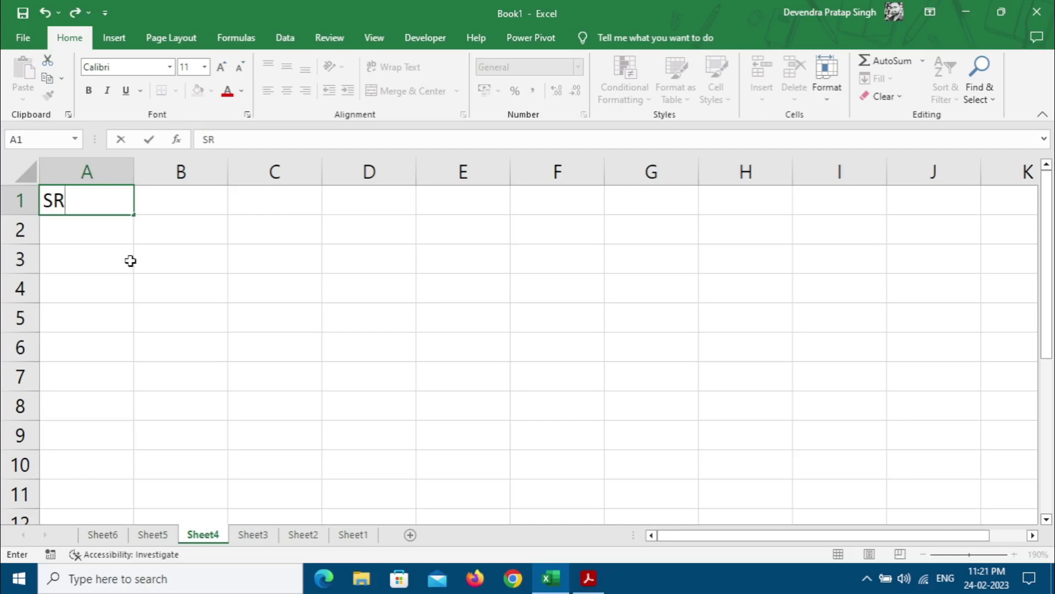
pyautogui.write('.')
pyautogui.hotkey('alt', 'Return')
pyautogui.write('NO.')
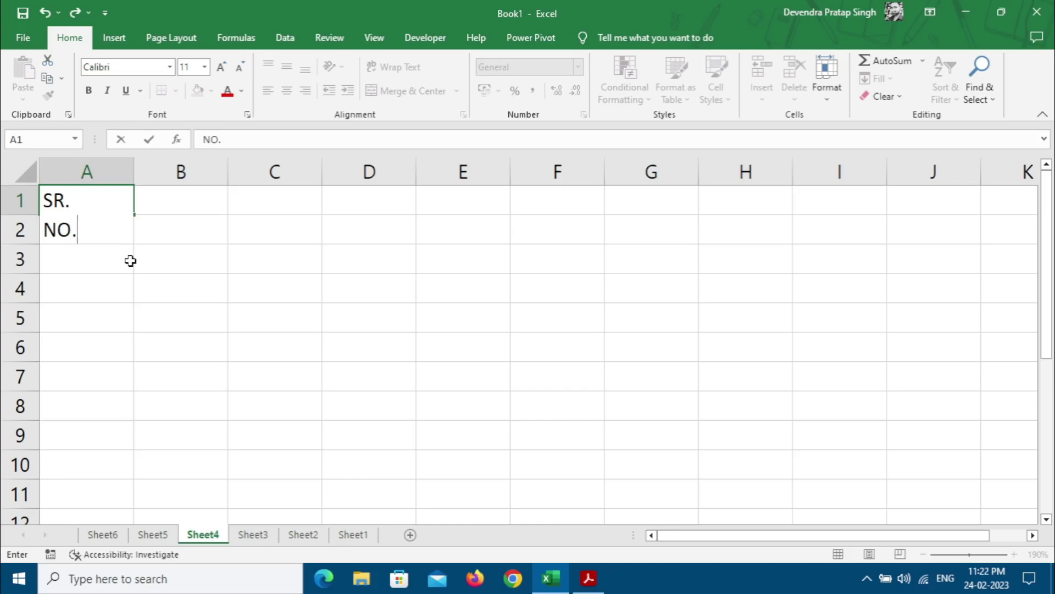
pyautogui.press('Return')
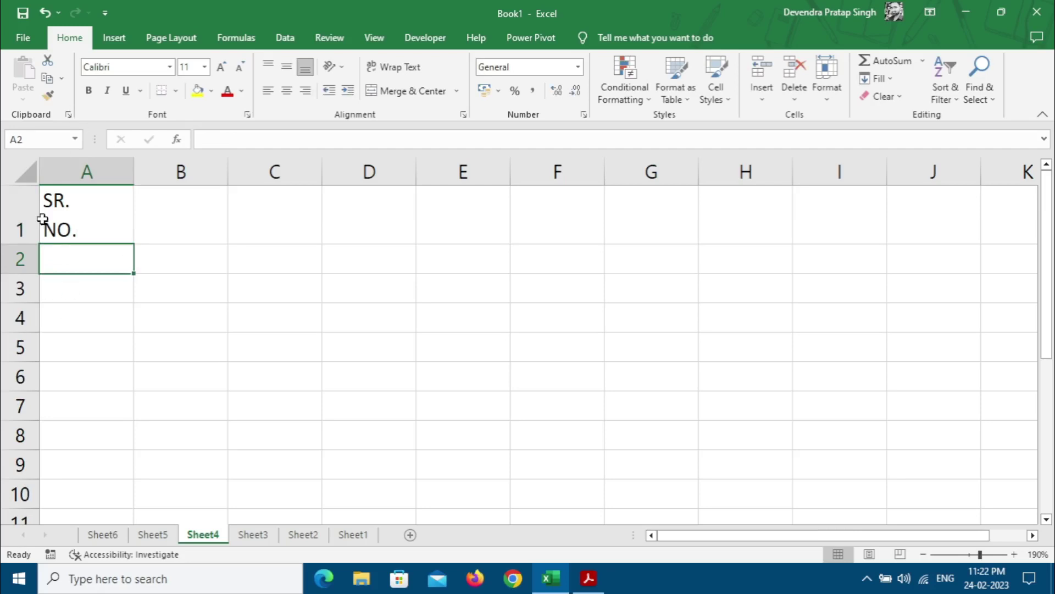
pyautogui.doubleClick(134, 181)
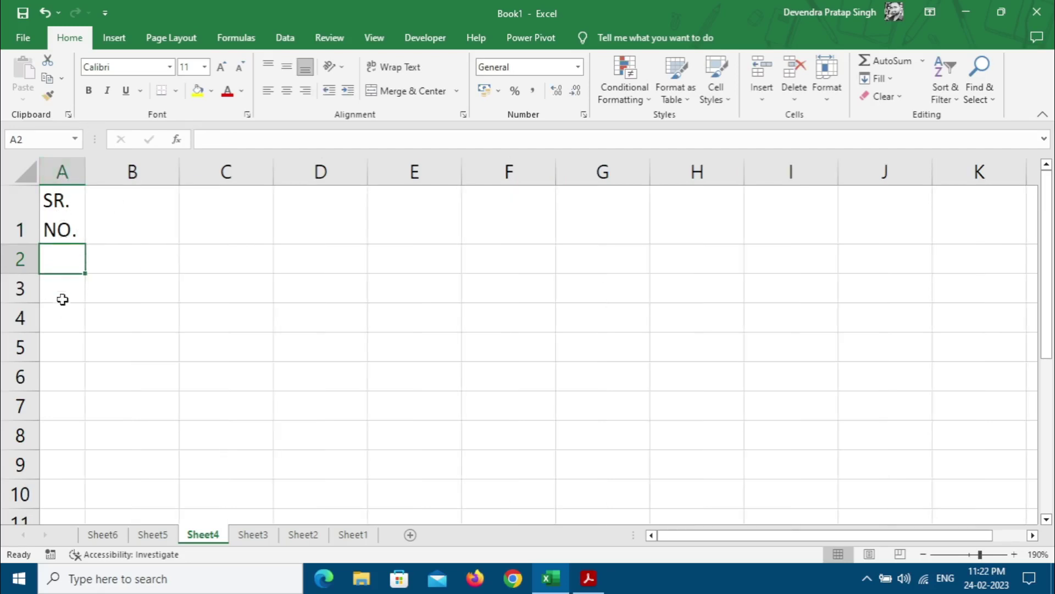
# - Enter the heading NAME OF STUDENT in cell B1 with a line break before STUDENT
pyautogui.click(113, 221)
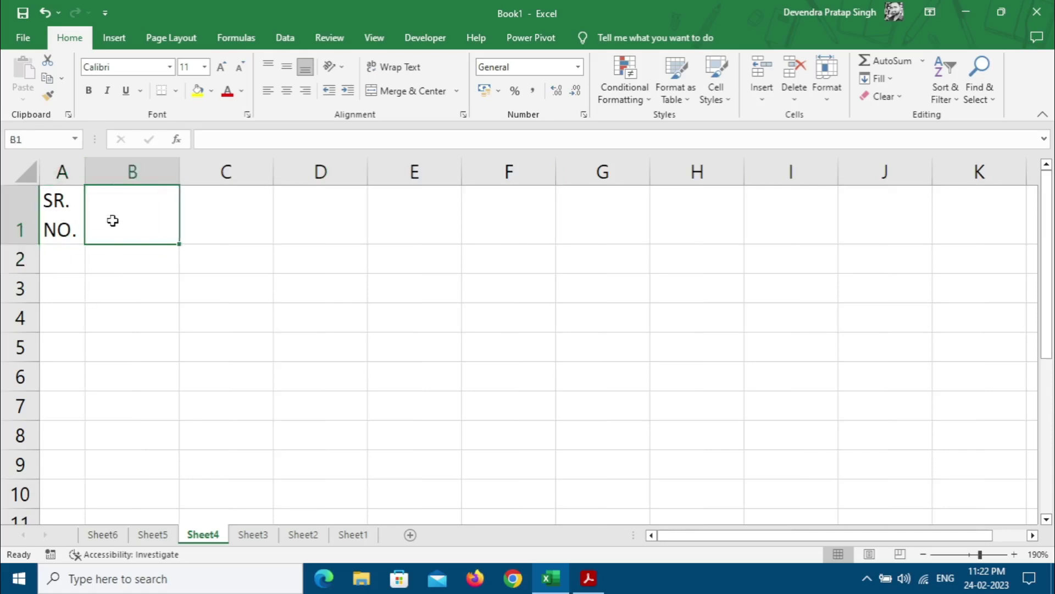
pyautogui.write('NUM')
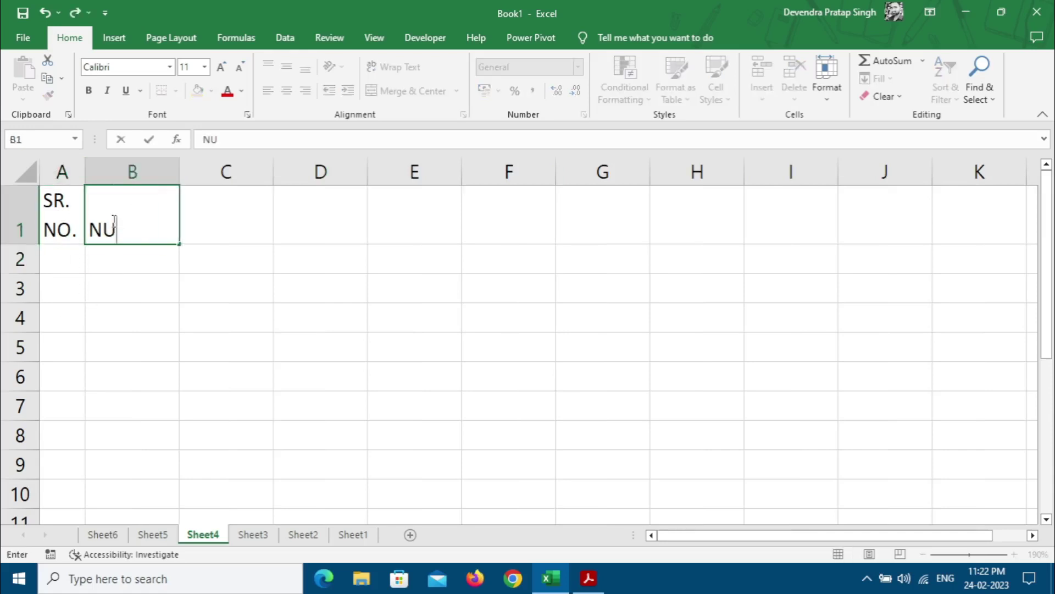
pyautogui.press('BackSpace')
pyautogui.press('BackSpace')
pyautogui.write('AME OF')
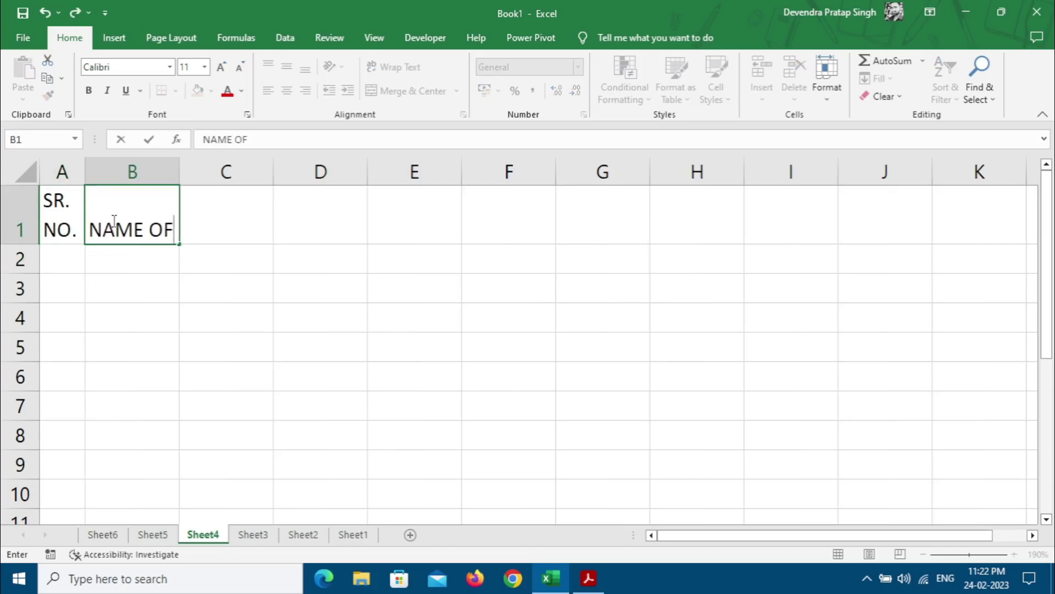
pyautogui.hotkey('alt', 'Return')
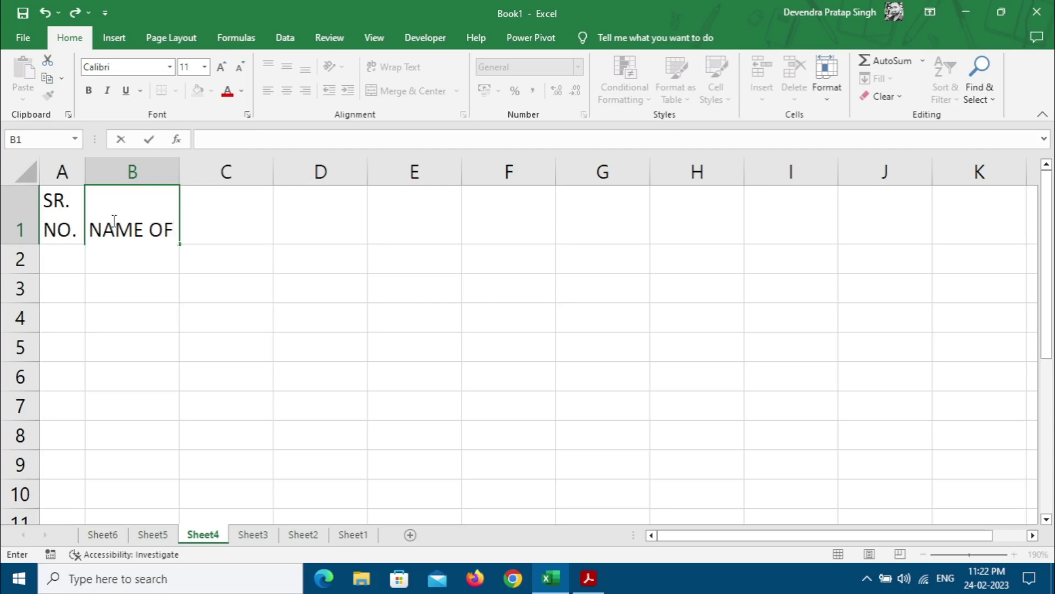
pyautogui.write('STUDNET')
pyautogui.press('BackSpace')
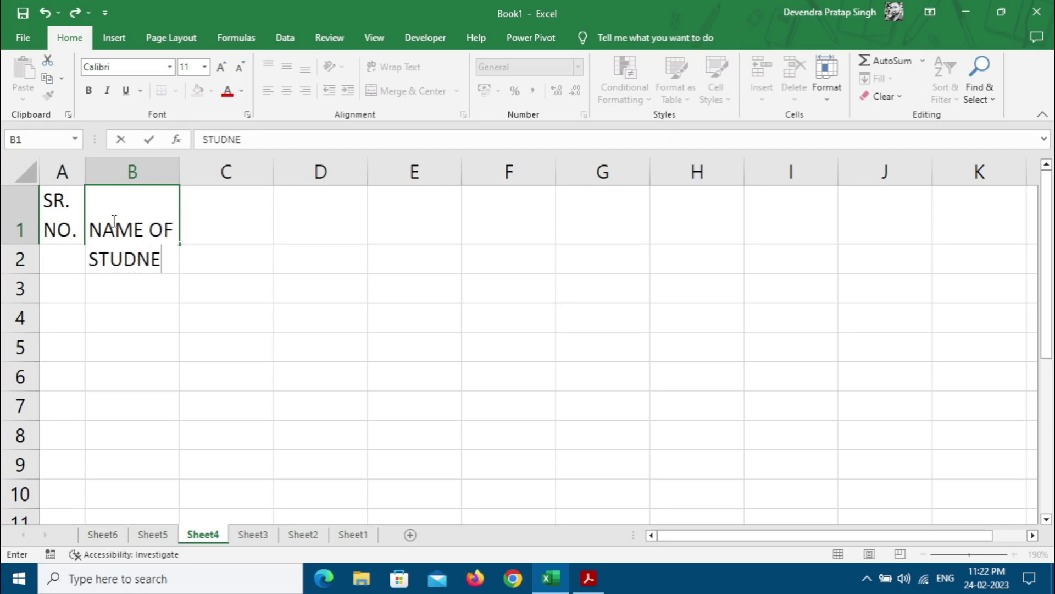
pyautogui.press('BackSpace')
pyautogui.press('BackSpace')
pyautogui.write('ENT')
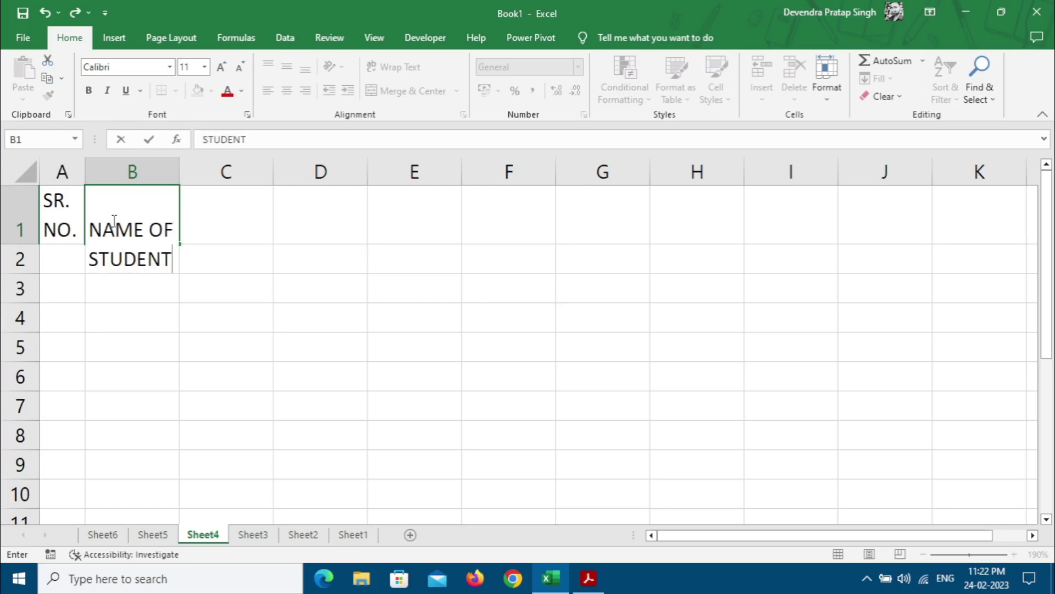
pyautogui.press('Return')
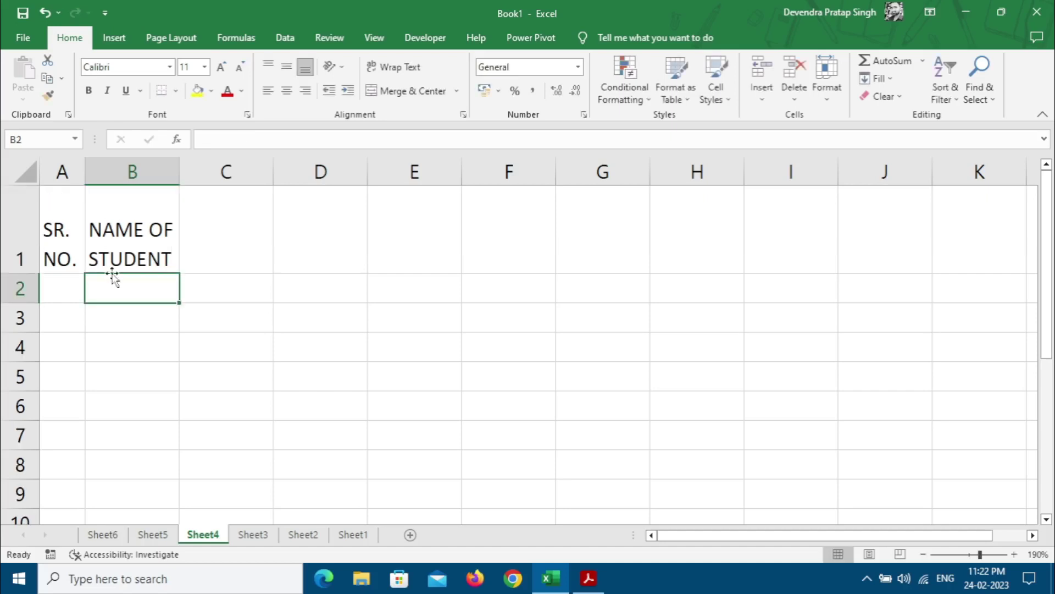
# - Widen column B to about one and a half times its width to check the line break in B1
pyautogui.click(98, 231)
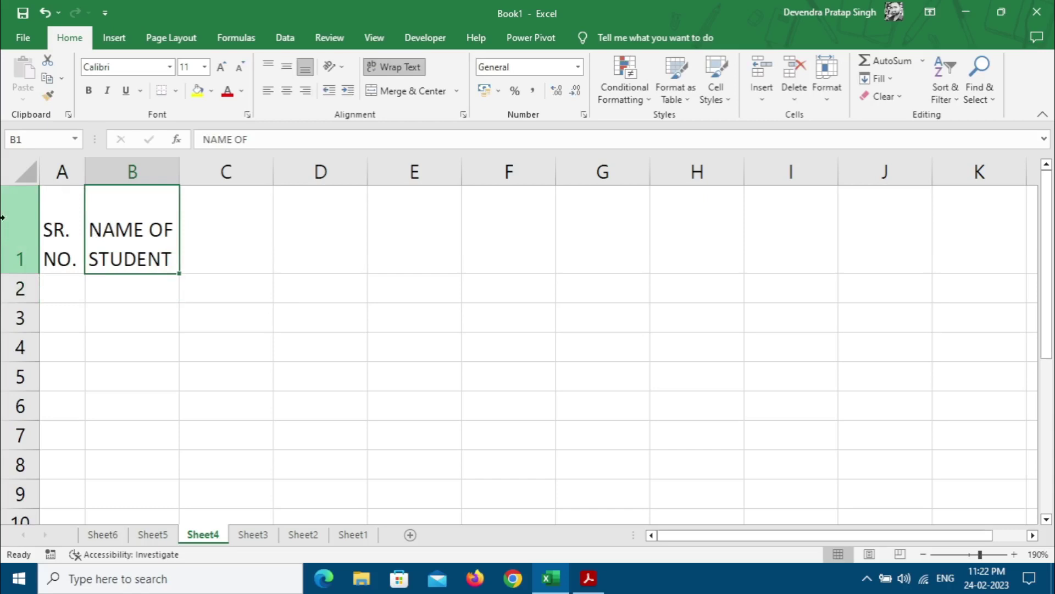
pyautogui.moveTo(179, 173); pyautogui.dragTo(223, 173)
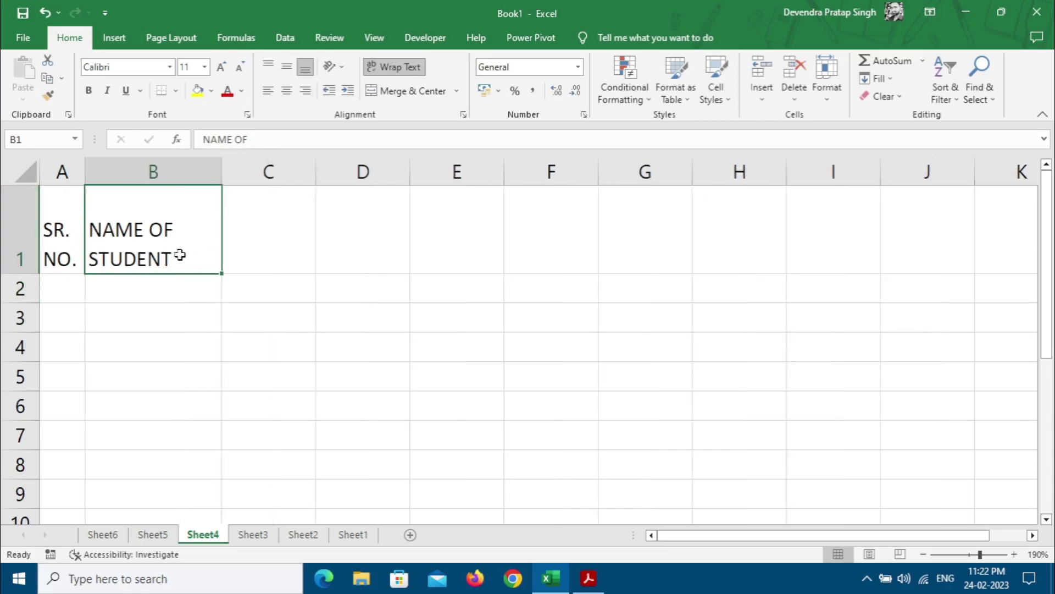
pyautogui.click(275, 244)
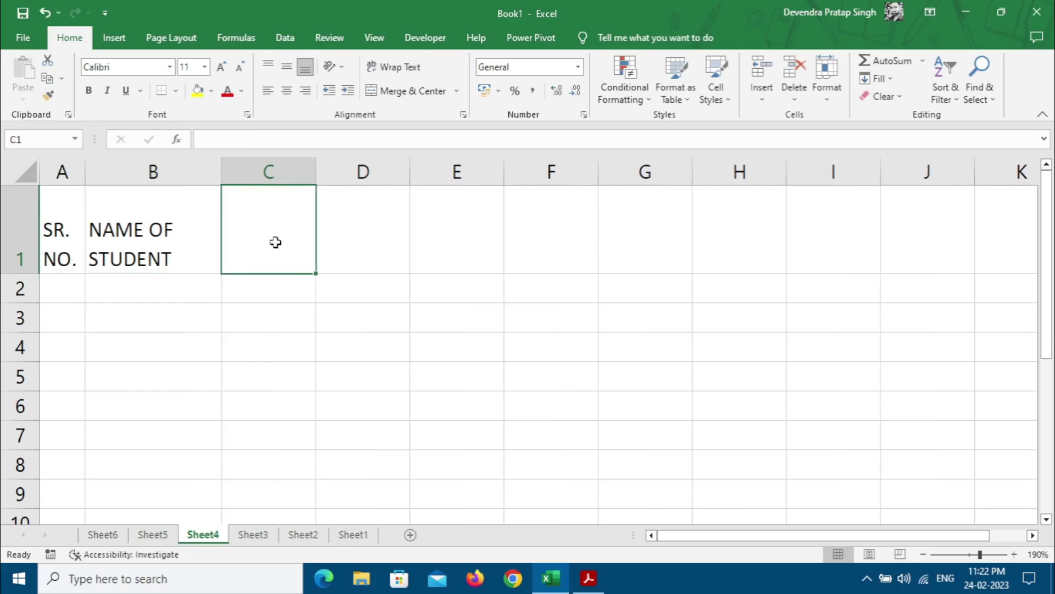
pyautogui.click(146, 233)
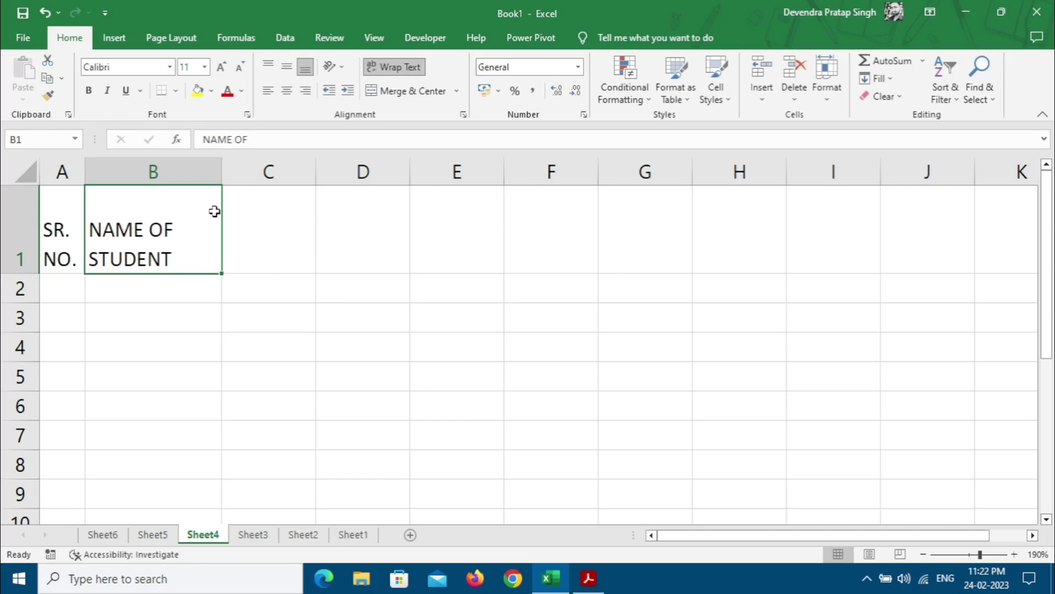
pyautogui.click(270, 292)
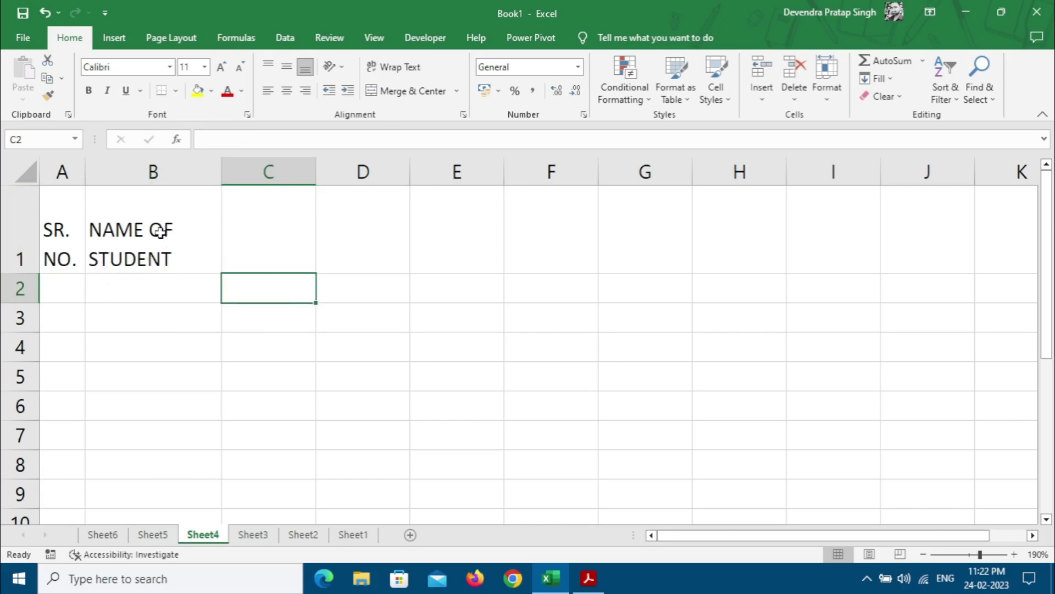
# - Switch to the PDF reader to view the Cursor Movements shortcut table
pyautogui.click(589, 577)
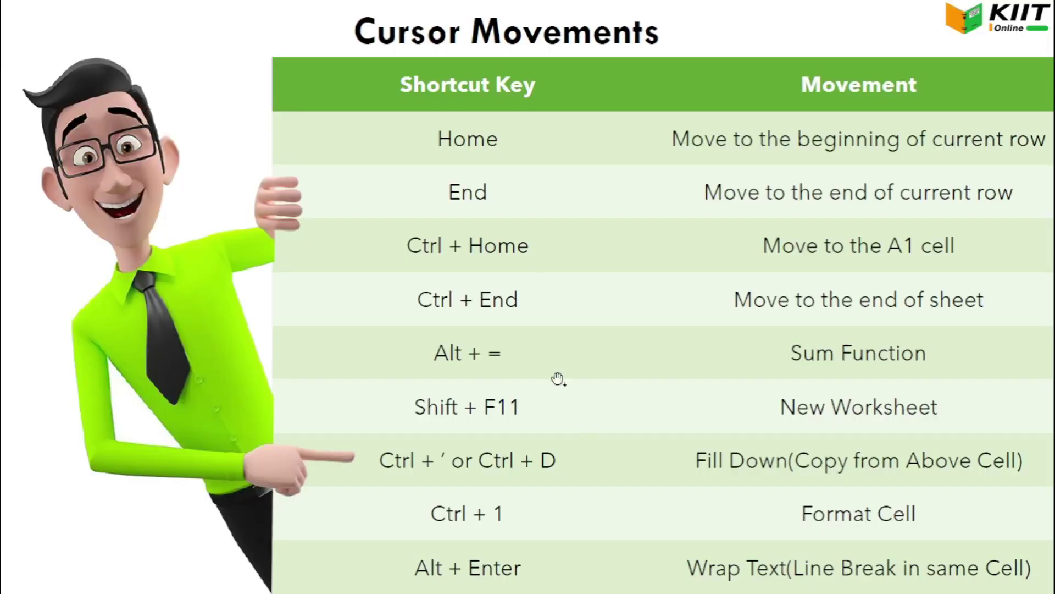